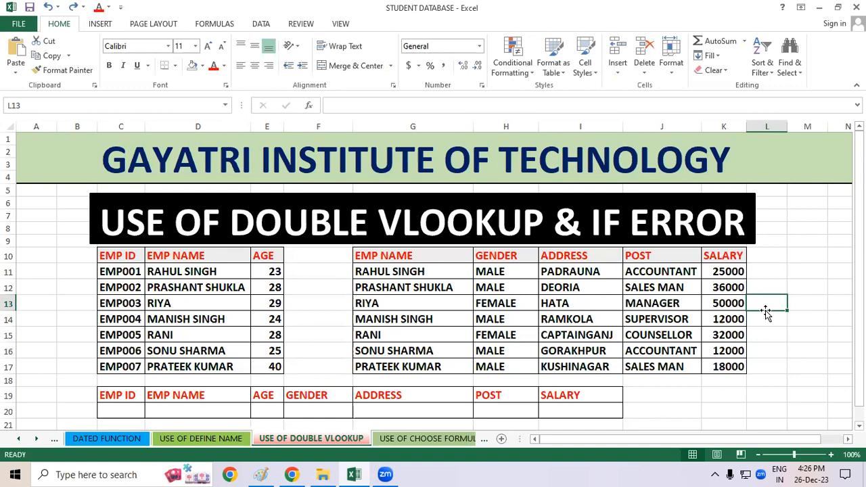
# Examine the two employee tables, C10:E17 and G10:K17, above the empty result row
pyautogui.click(130, 276)
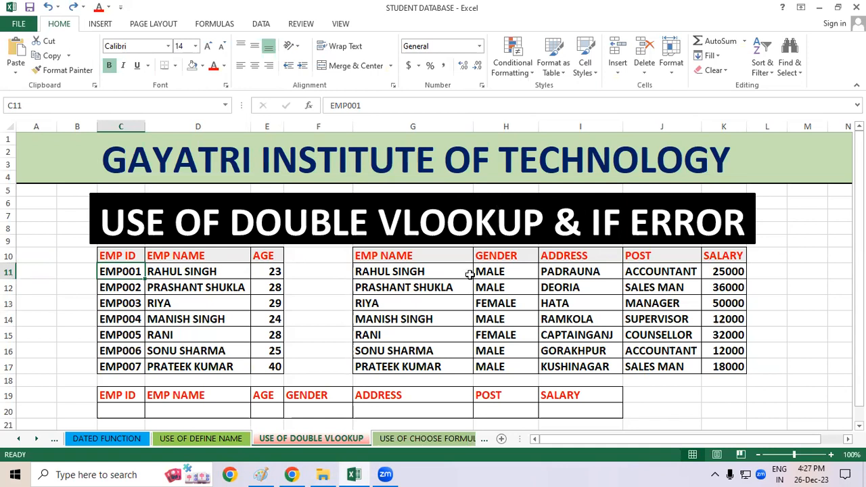
pyautogui.click(462, 365)
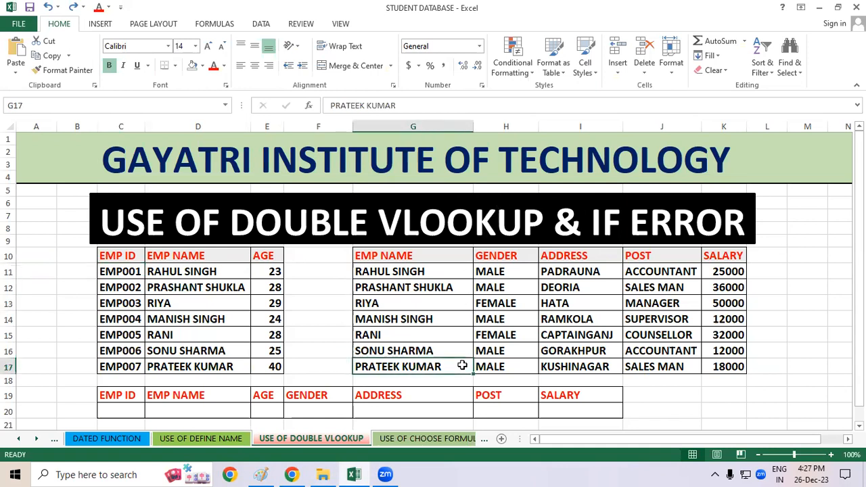
pyautogui.click(818, 467)
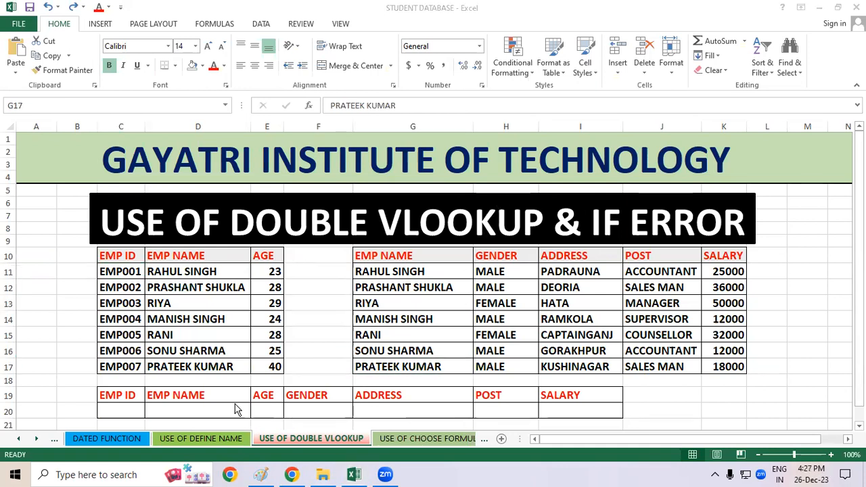
pyautogui.click(234, 306)
pyautogui.moveTo(412, 253); pyautogui.dragTo(773, 359)
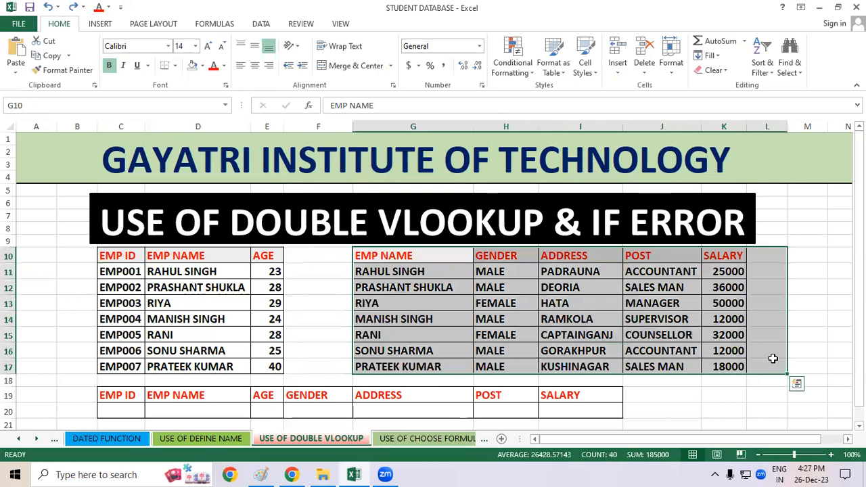
pyautogui.click(734, 391)
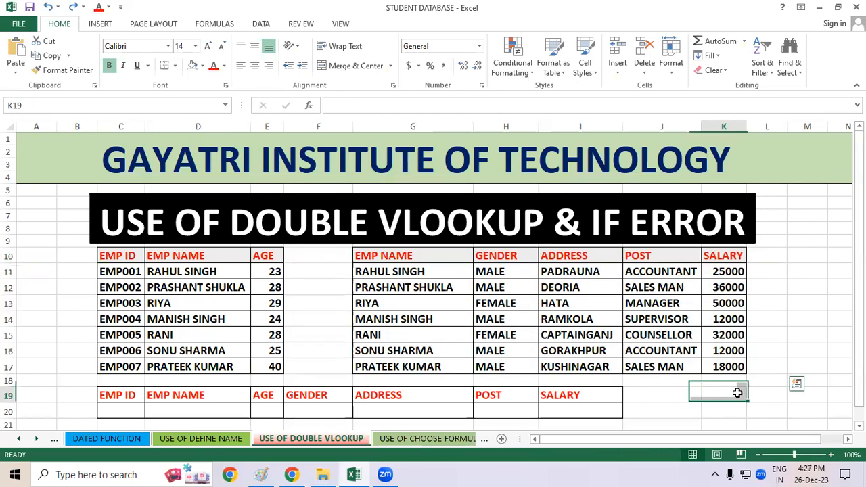
pyautogui.click(467, 369)
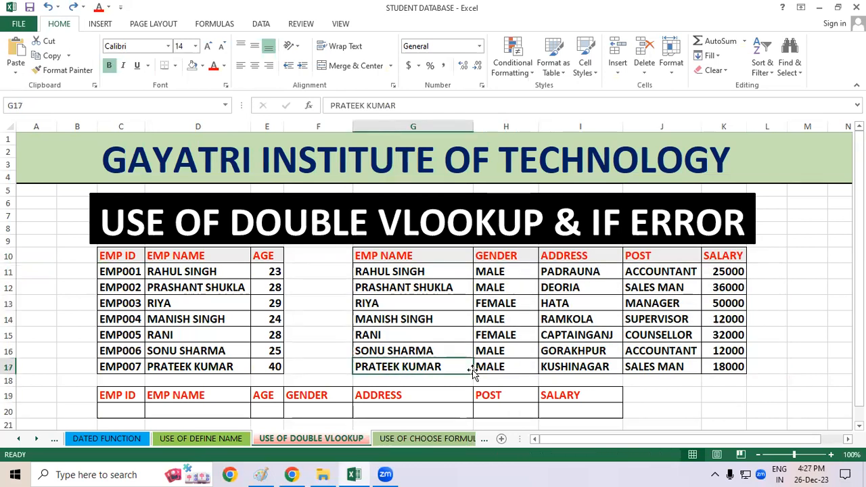
pyautogui.click(329, 326)
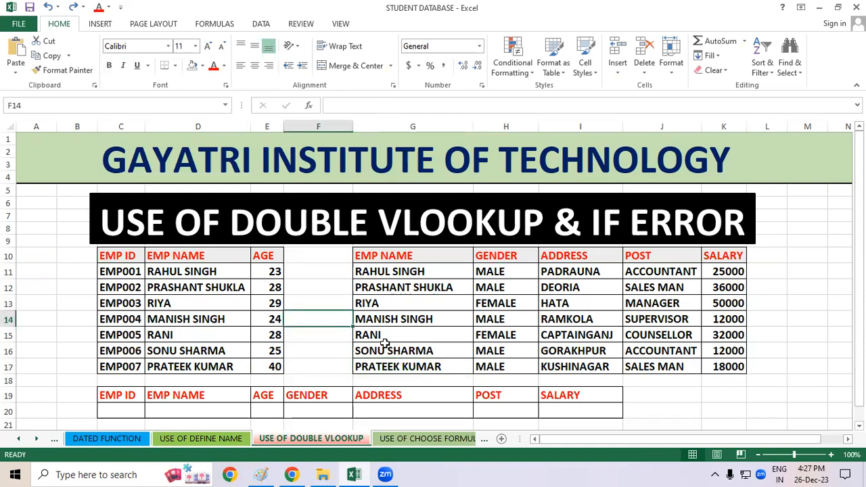
# Examine the EMP ID, EMP NAME and AGE headers and the employee entries in the first table
pyautogui.click(120, 274)
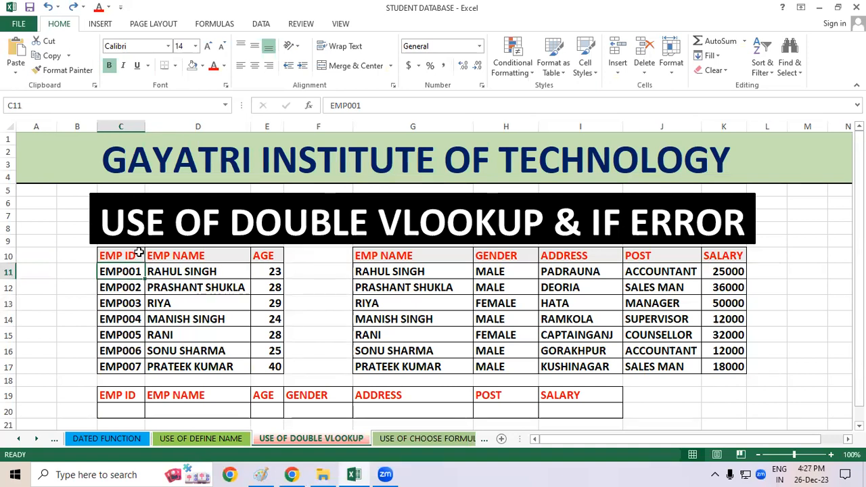
pyautogui.click(136, 254)
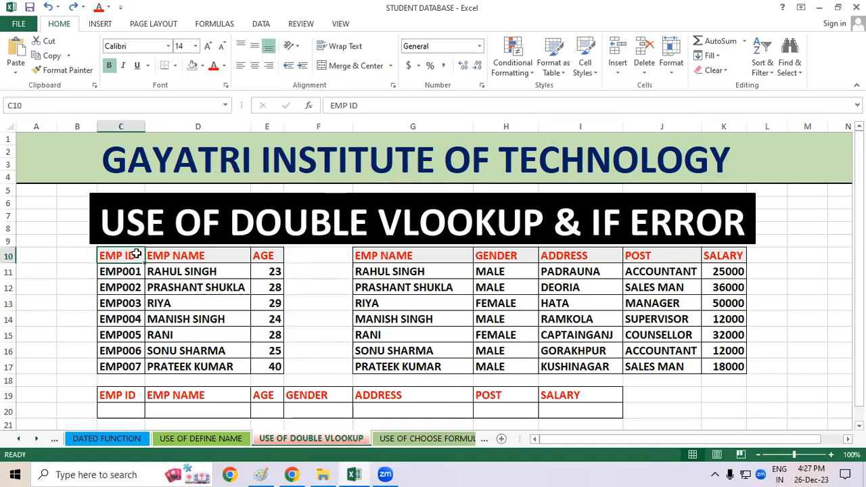
pyautogui.click(197, 255)
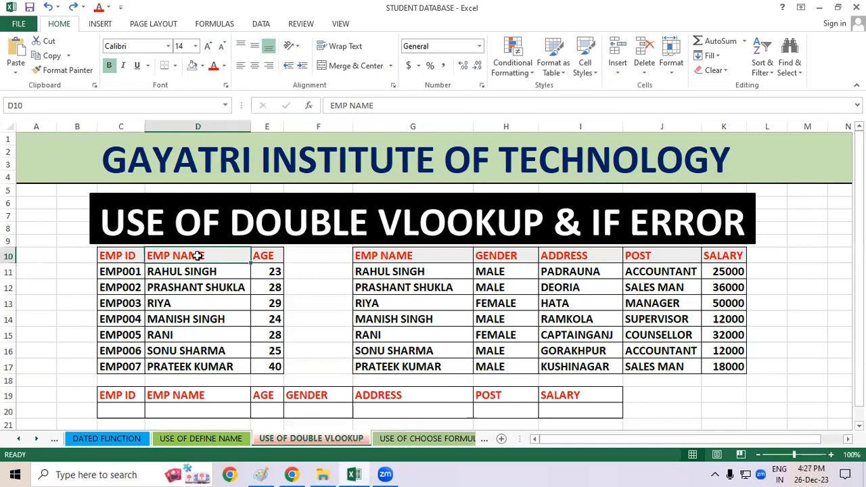
pyautogui.click(264, 258)
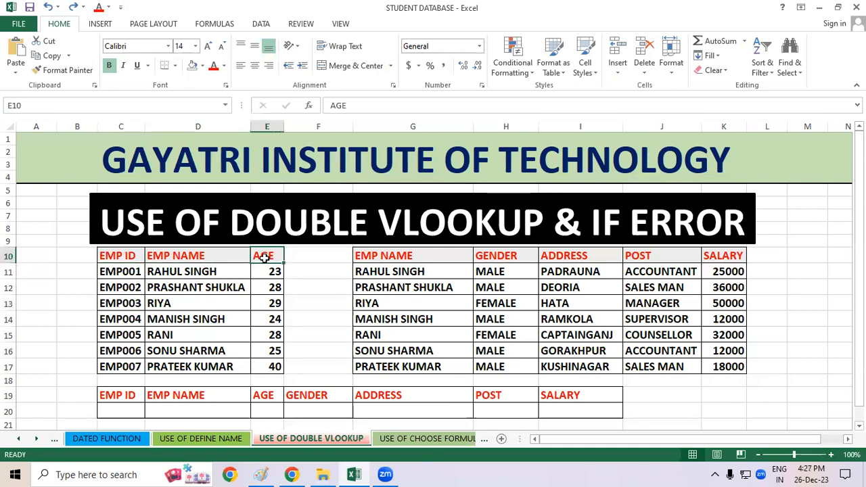
pyautogui.click(450, 299)
pyautogui.click(141, 330)
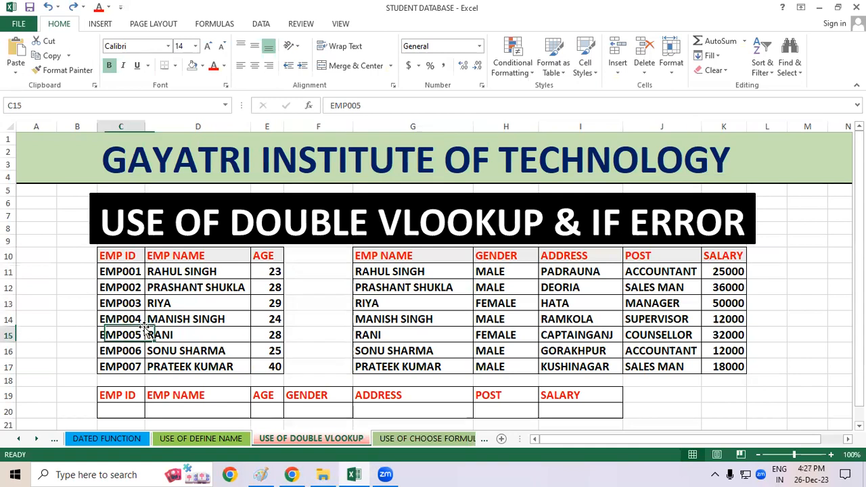
pyautogui.click(178, 306)
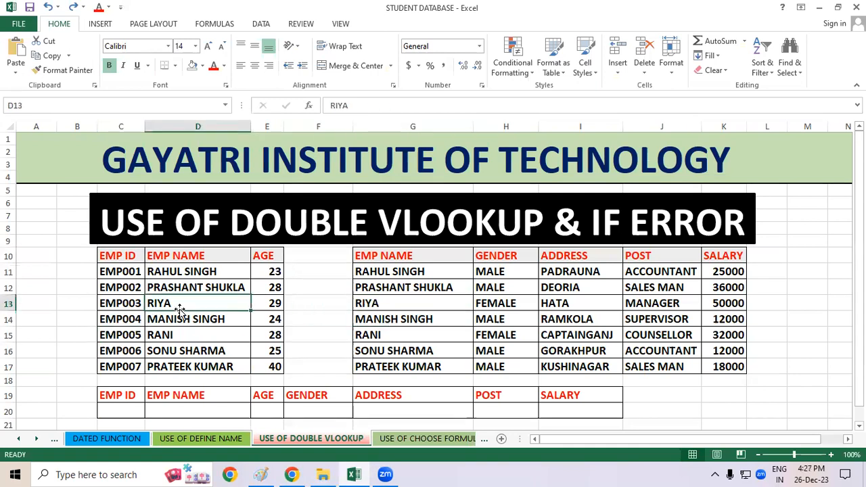
pyautogui.click(220, 282)
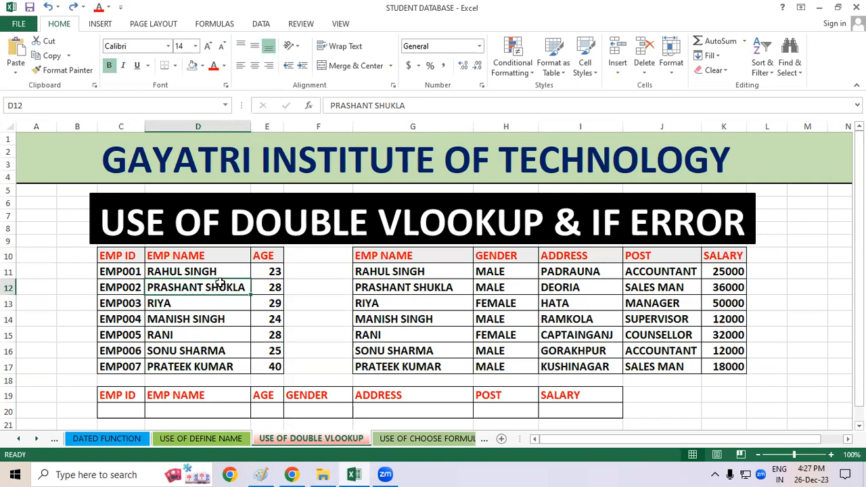
# Examine the name, gender, address, post and salary fields in row 12 of the second table
pyautogui.click(389, 287)
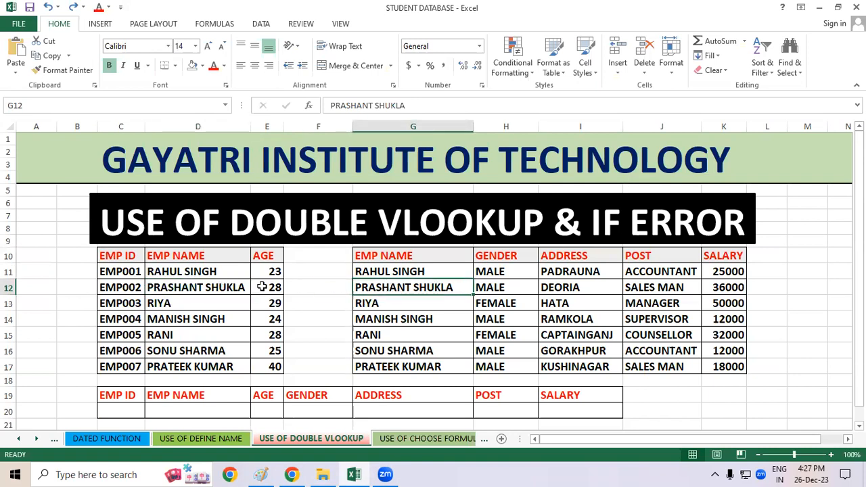
pyautogui.click(457, 269)
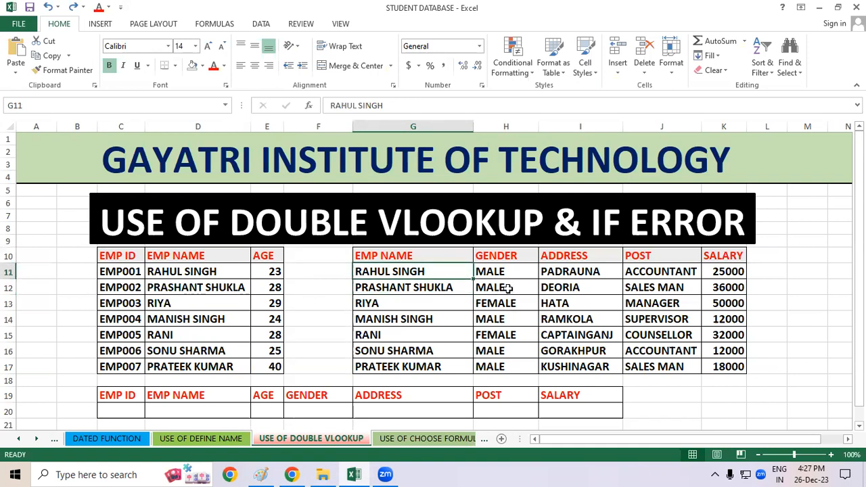
pyautogui.click(509, 289)
pyautogui.click(576, 281)
pyautogui.click(651, 284)
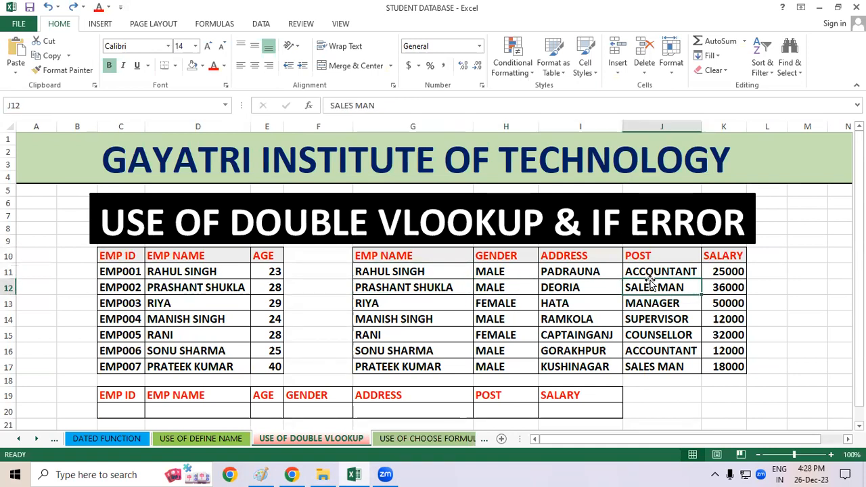
pyautogui.click(732, 286)
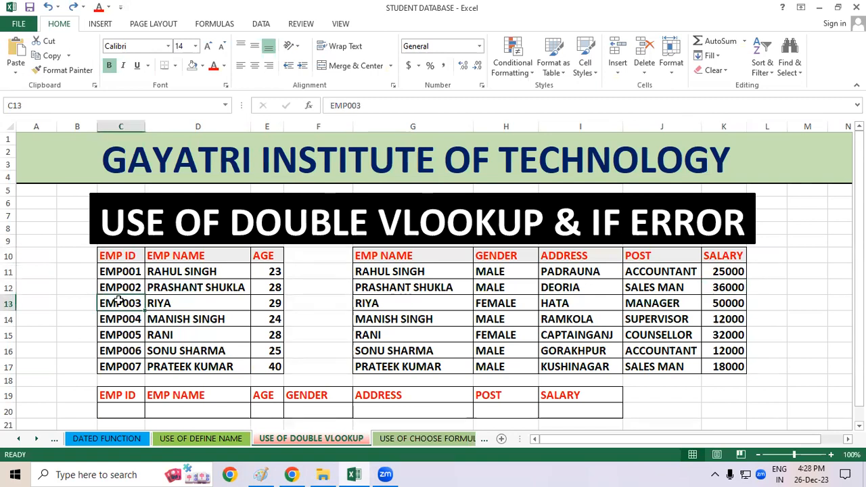
# Compare the EMP NAME columns shared by both tables, D10:D17 and G10:G17
pyautogui.click(176, 275)
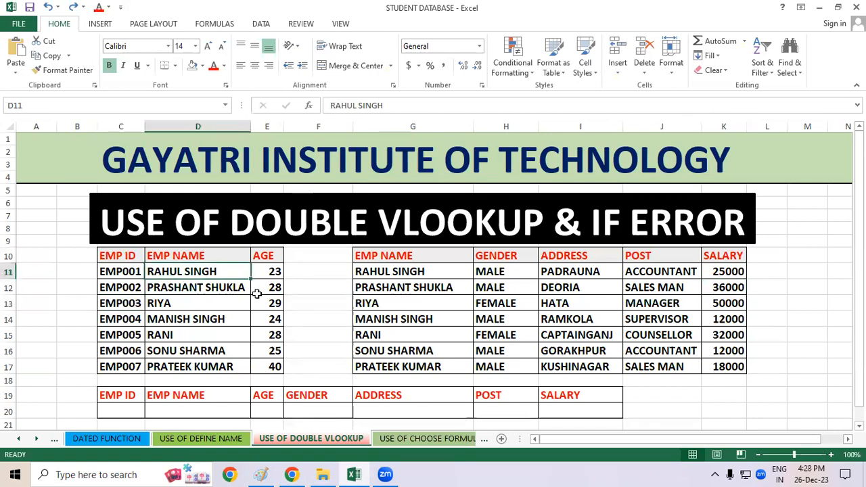
pyautogui.click(267, 290)
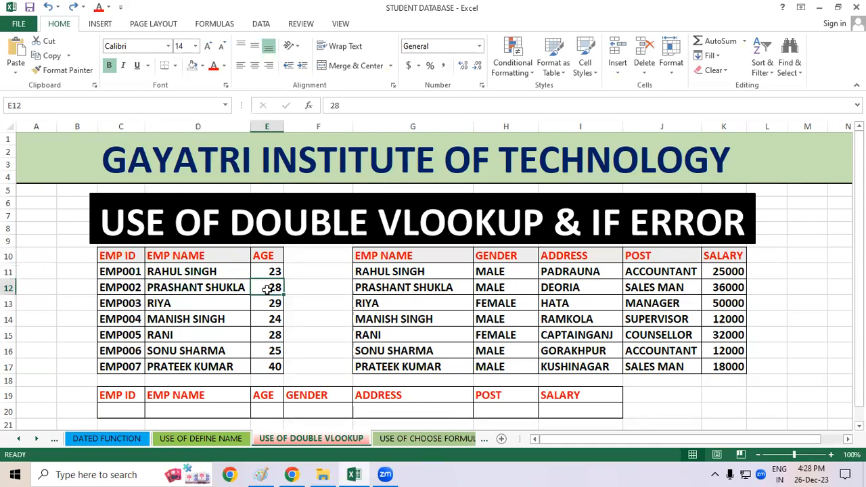
pyautogui.moveTo(193, 256); pyautogui.dragTo(195, 365)
pyautogui.moveTo(403, 257); pyautogui.dragTo(404, 363)
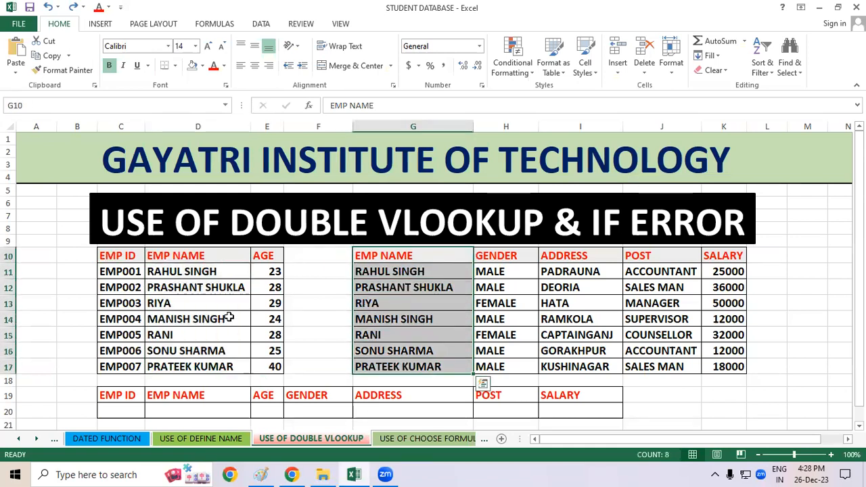
pyautogui.click(188, 299)
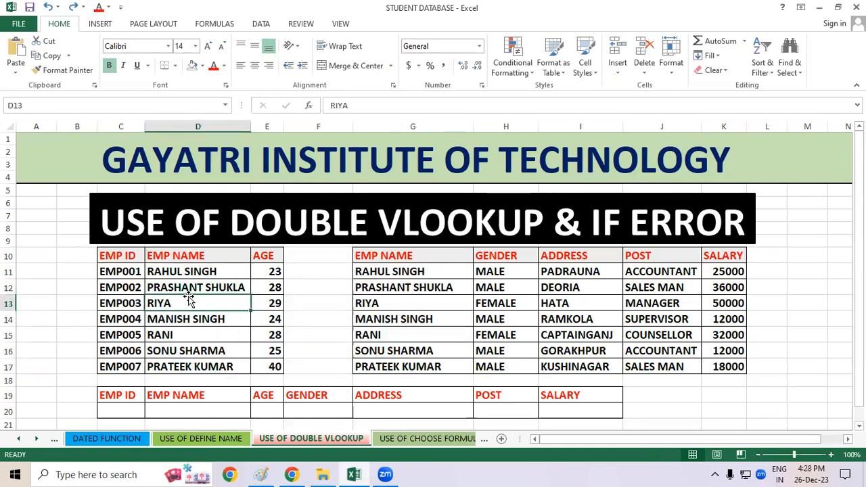
pyautogui.click(385, 285)
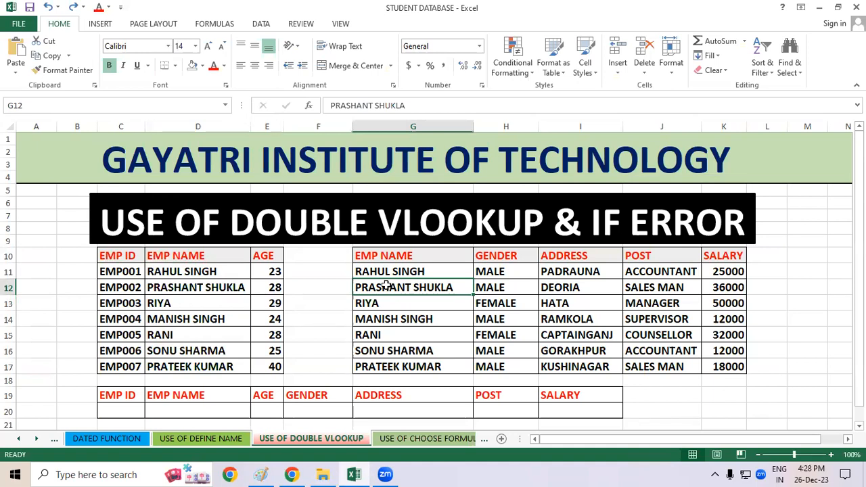
pyautogui.click(385, 348)
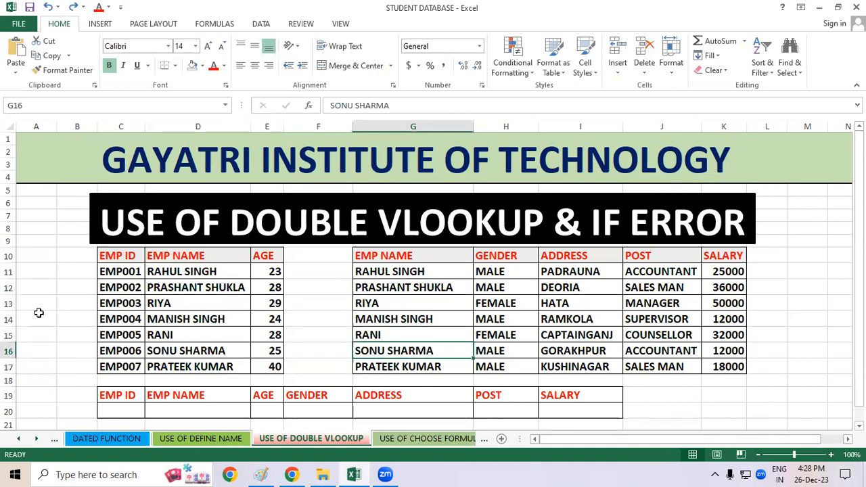
# Copy the second employee's ID from C12 into the result table's EMP ID cell C20
pyautogui.click(107, 291)
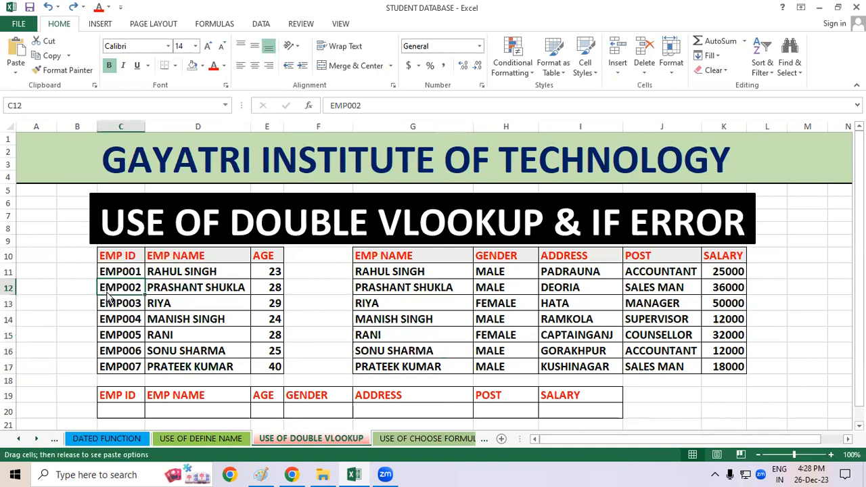
pyautogui.rightClick(118, 285)
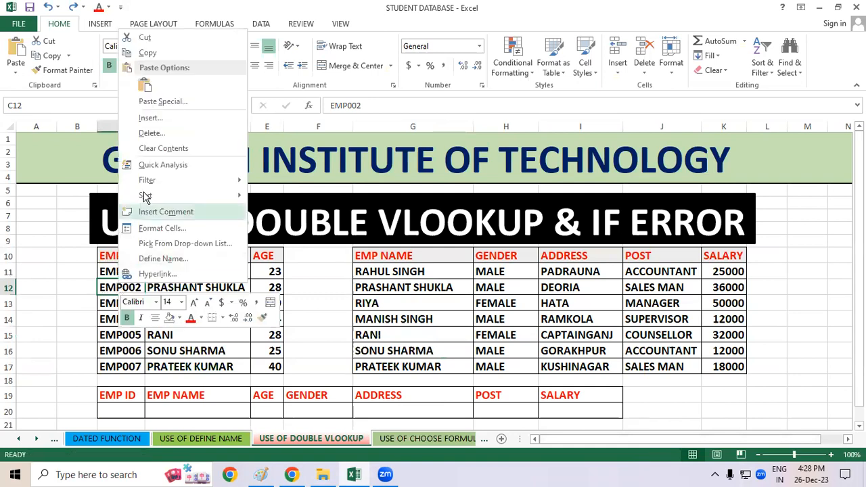
pyautogui.click(148, 53)
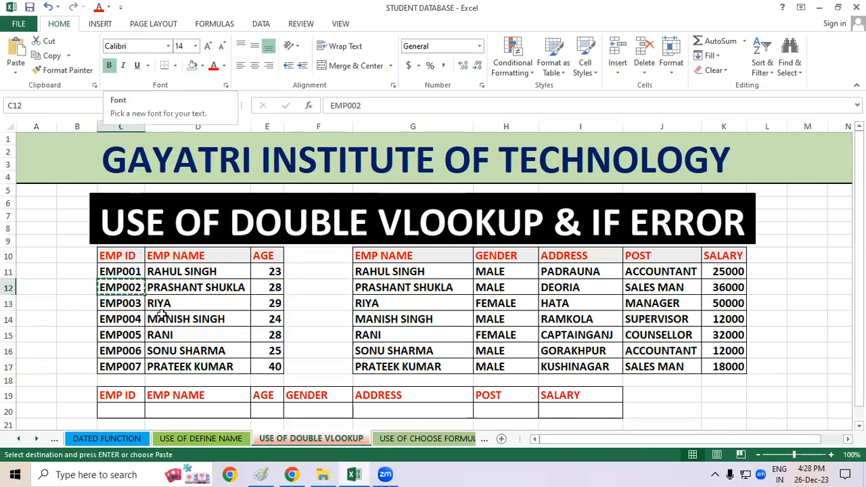
pyautogui.click(122, 407)
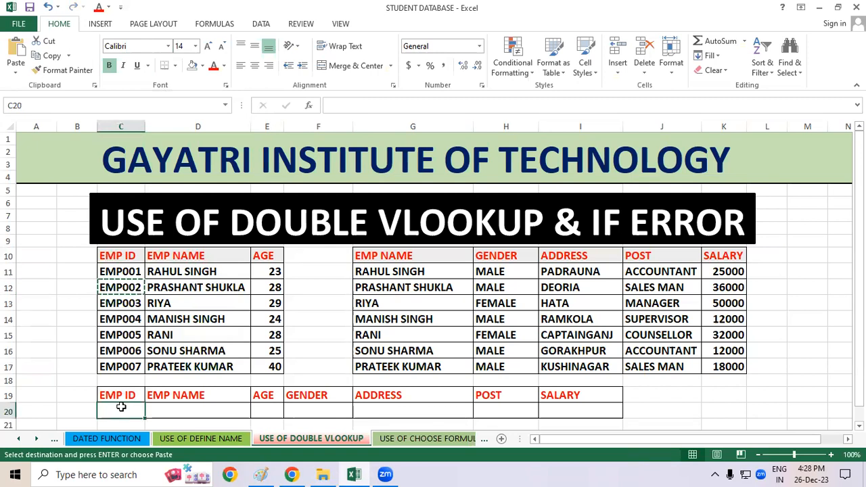
pyautogui.rightClick(121, 407)
pyautogui.click(144, 206)
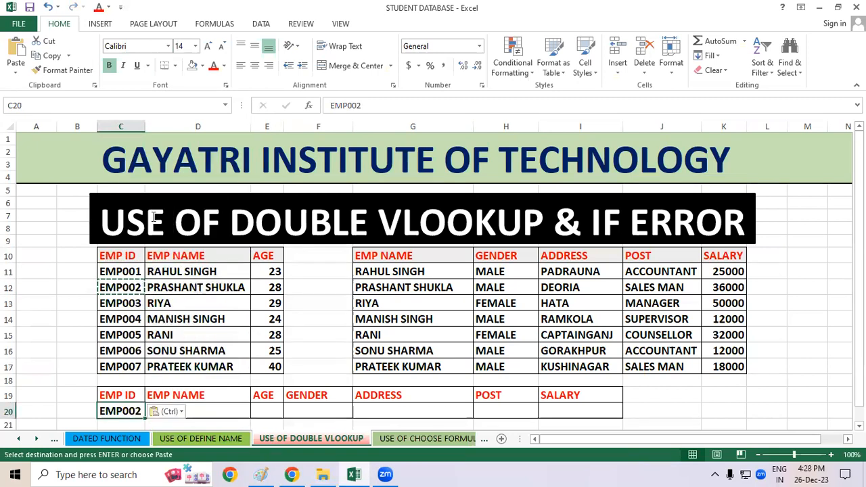
pyautogui.click(38, 342)
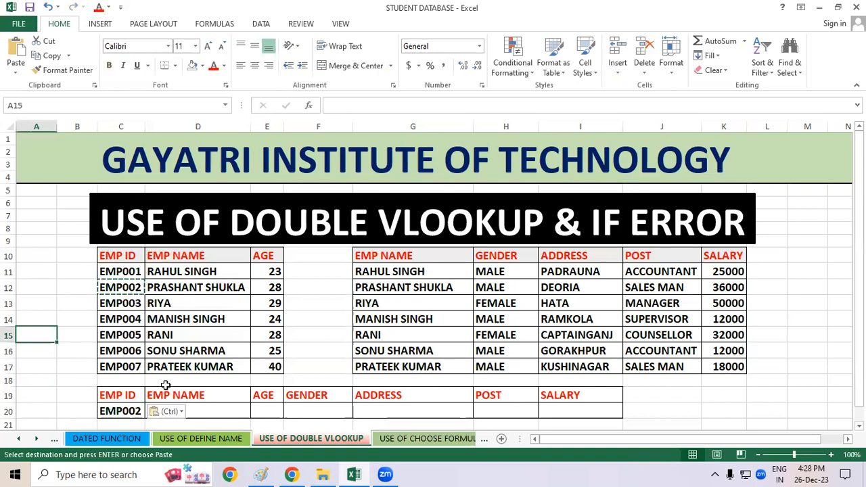
pyautogui.click(230, 412)
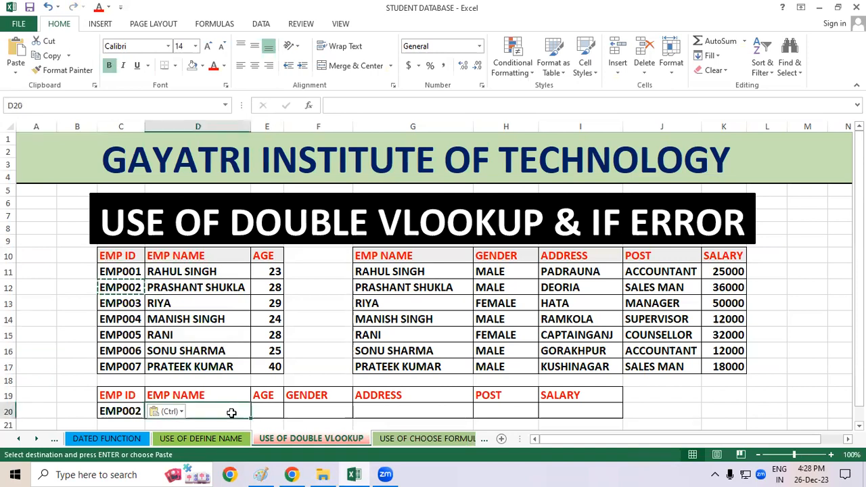
pyautogui.doubleClick(774, 379)
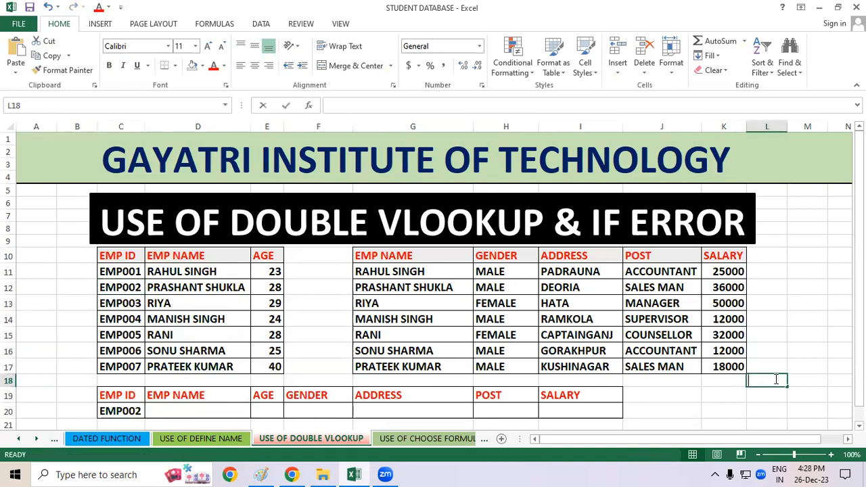
pyautogui.click(173, 411)
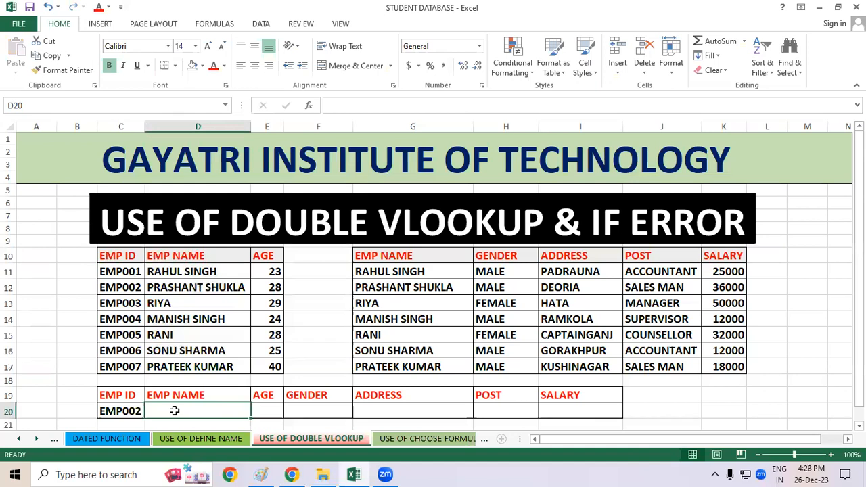
pyautogui.click(183, 303)
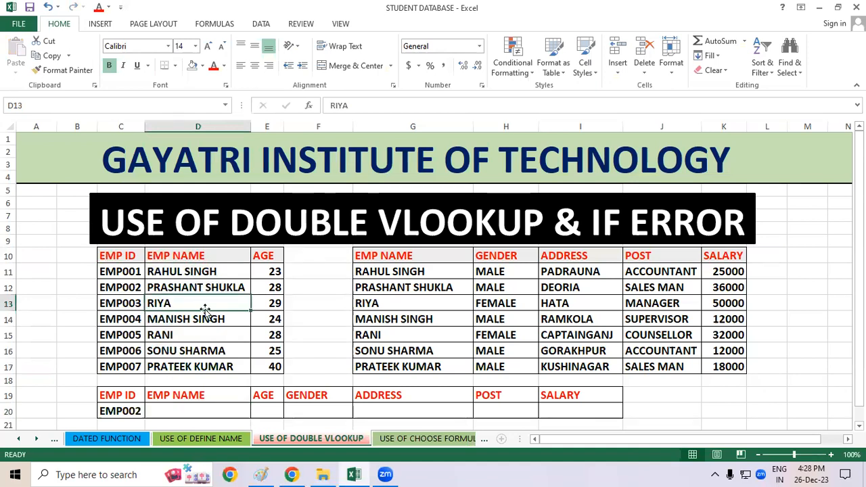
pyautogui.click(440, 321)
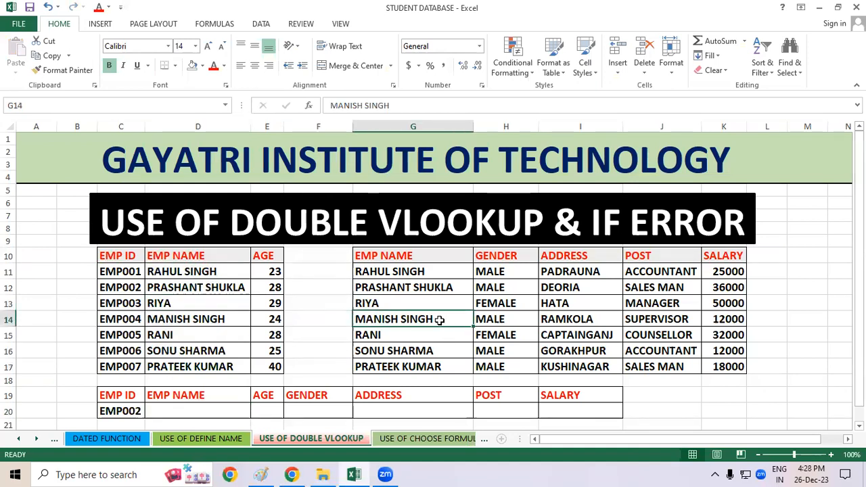
# Fill the EMP NAME cell D20 with =VLOOKUP(C20,C10:E17,2,0) and check it against the name in D12
pyautogui.click(190, 412)
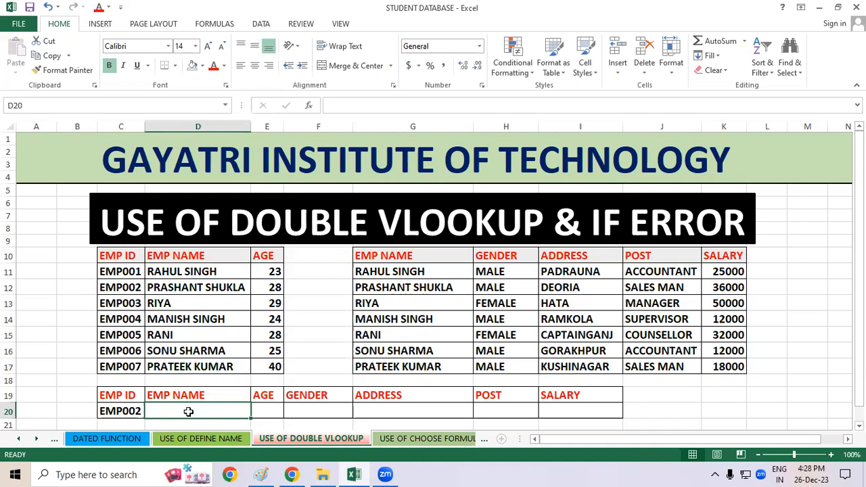
pyautogui.write('=')
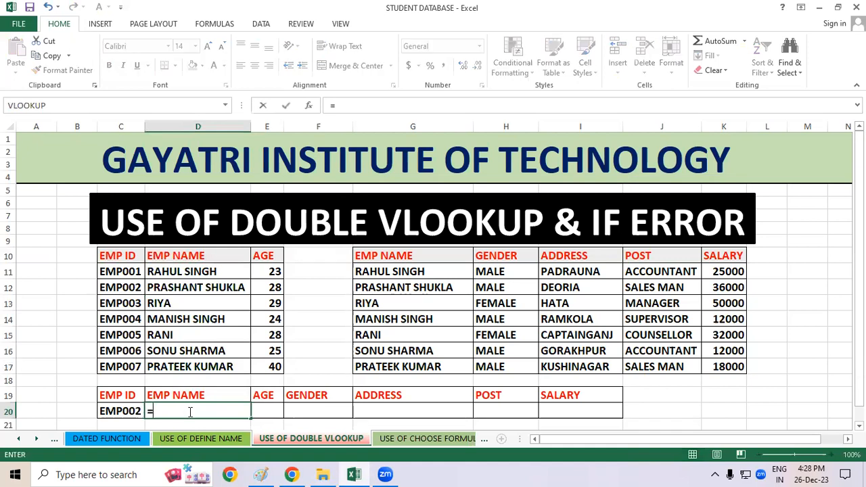
pyautogui.write('vloo')
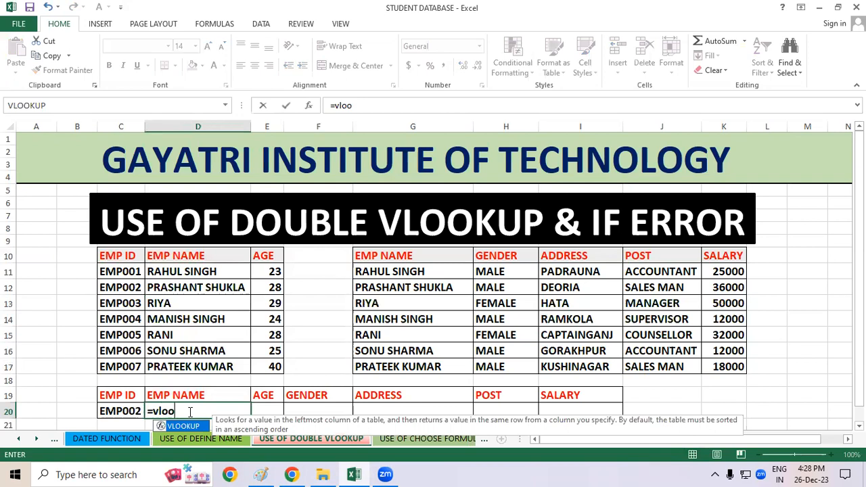
pyautogui.press('Tab')
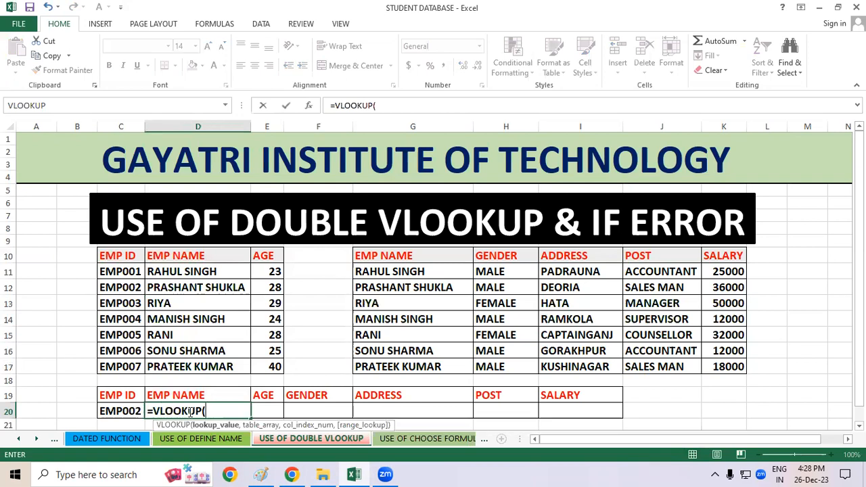
pyautogui.click(109, 411)
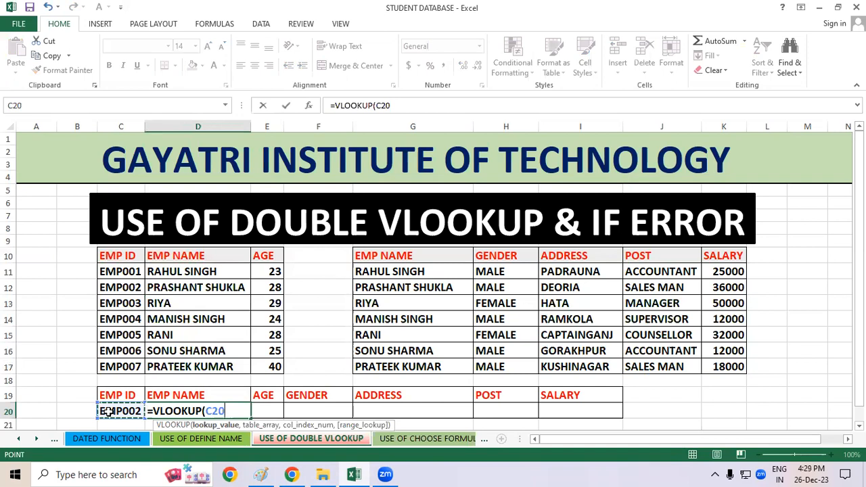
pyautogui.write(',')
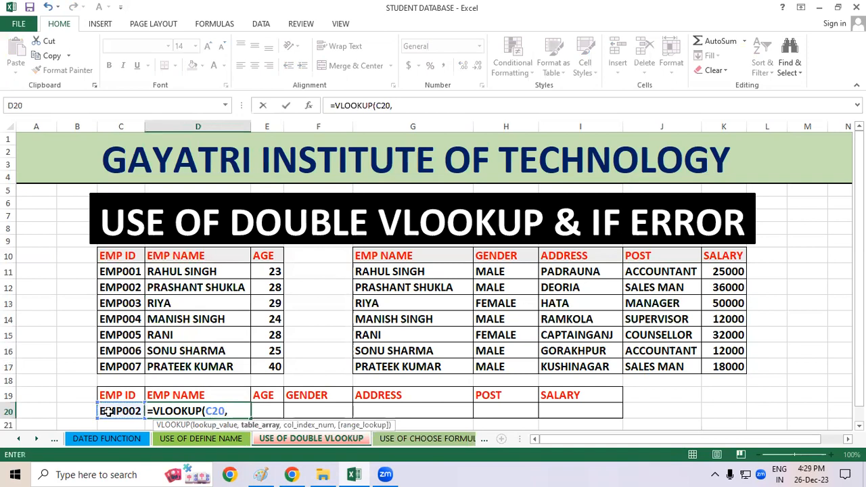
pyautogui.moveTo(133, 257); pyautogui.dragTo(262, 366)
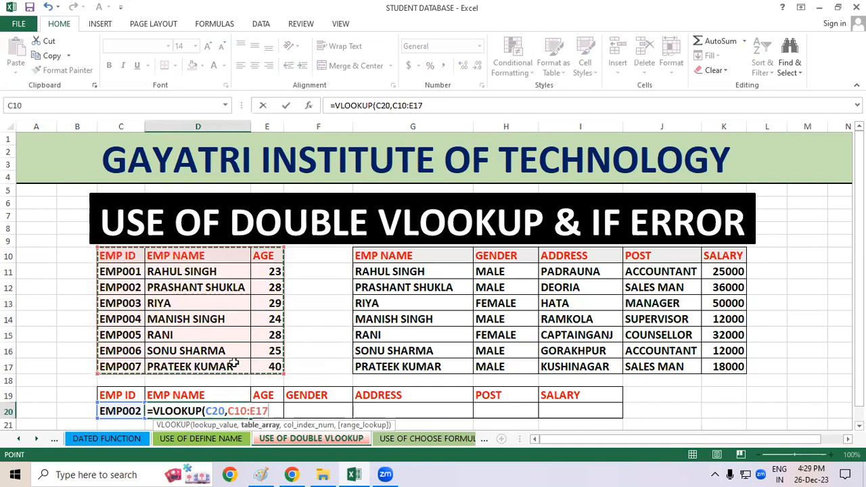
pyautogui.write(',')
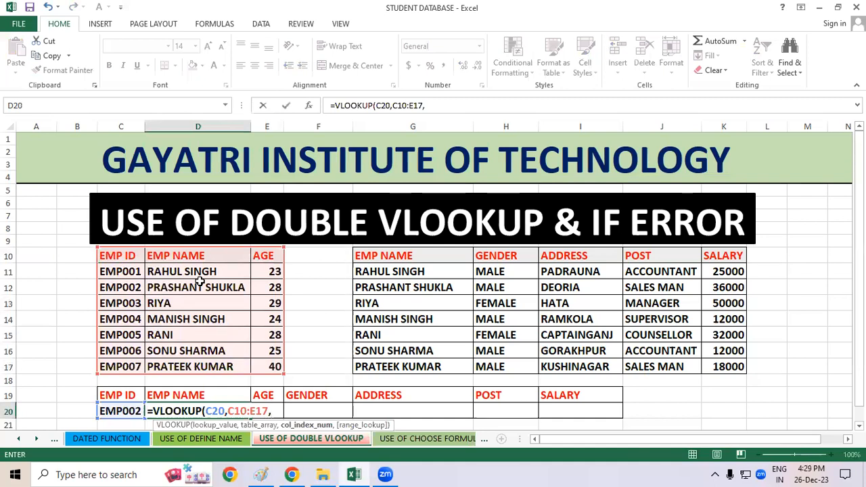
pyautogui.write('2,')
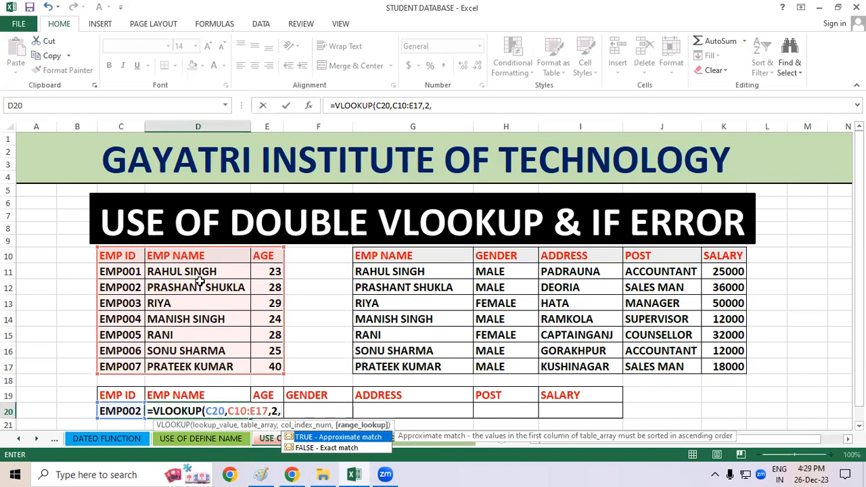
pyautogui.write(')')
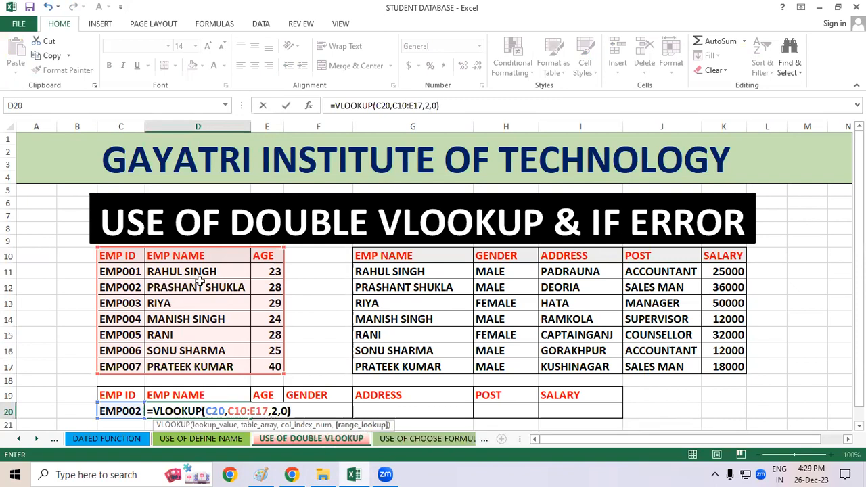
pyautogui.press('Return')
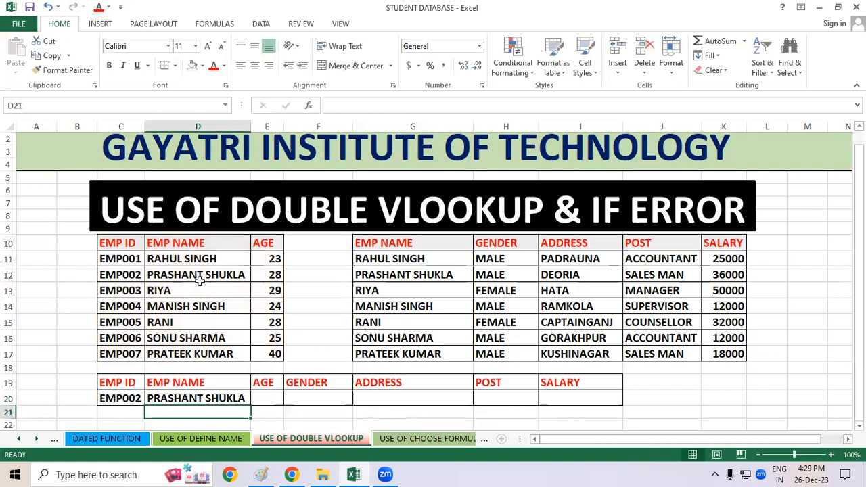
pyautogui.click(320, 387)
pyautogui.click(178, 400)
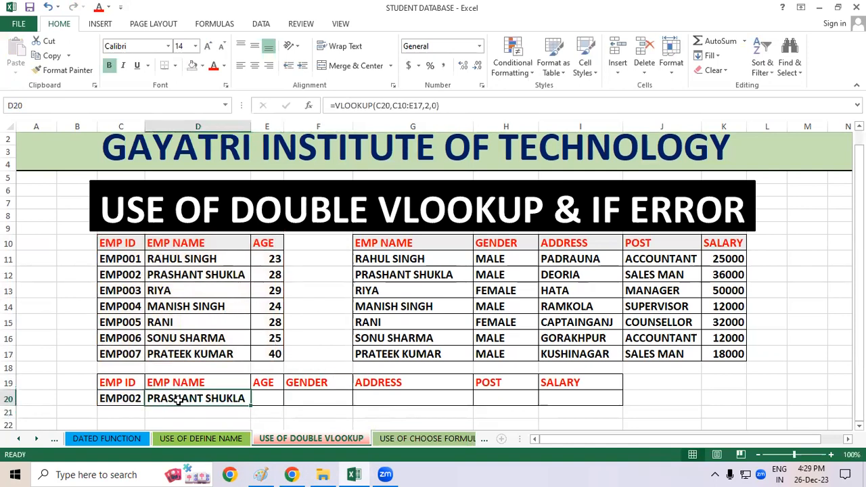
pyautogui.click(184, 269)
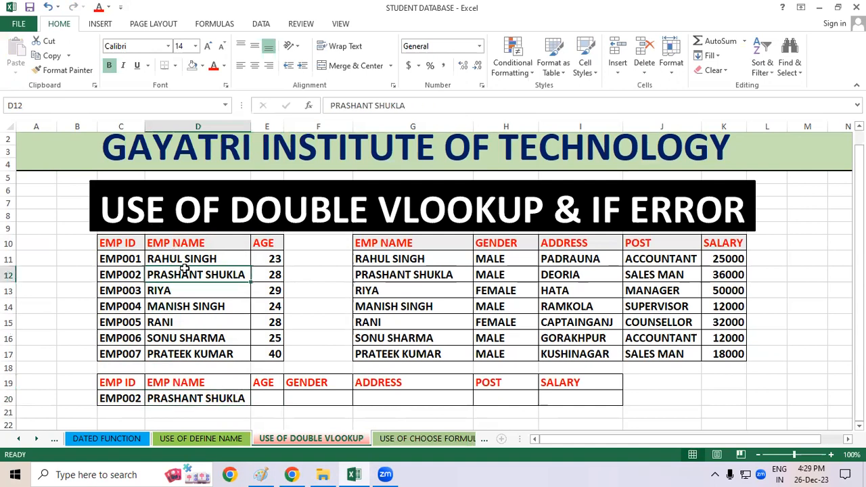
# Fill the AGE cell E20 with =VLOOKUP(C20,C10:E17,3,0) to look up the employee's age
pyautogui.click(258, 401)
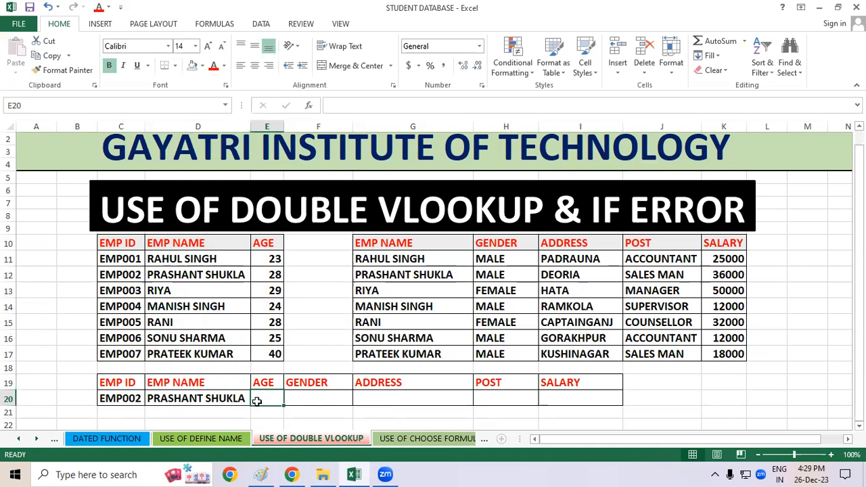
pyautogui.write('=vloo')
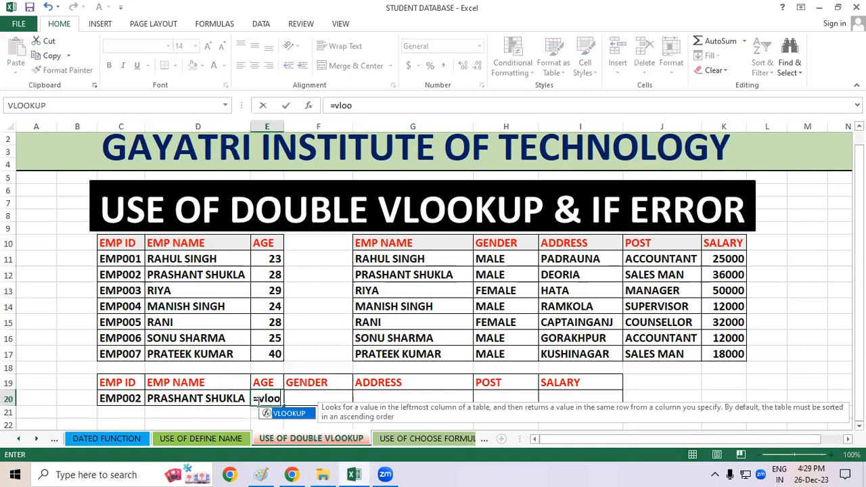
pyautogui.press('Tab')
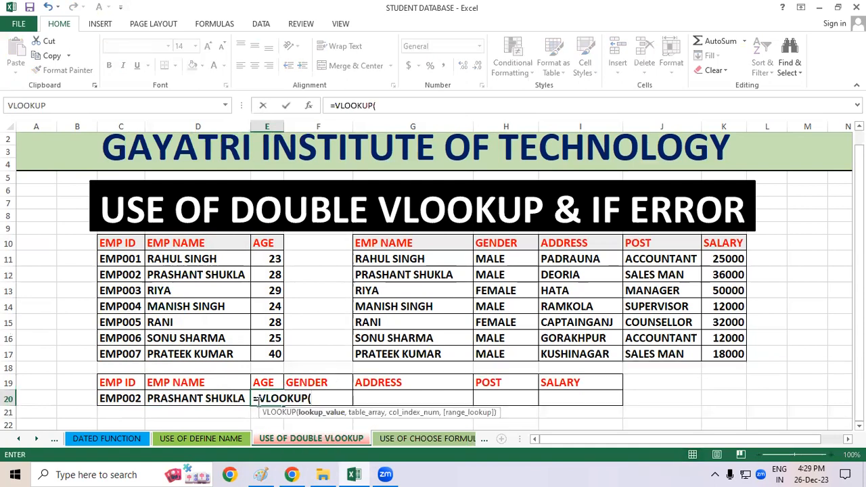
pyautogui.click(120, 398)
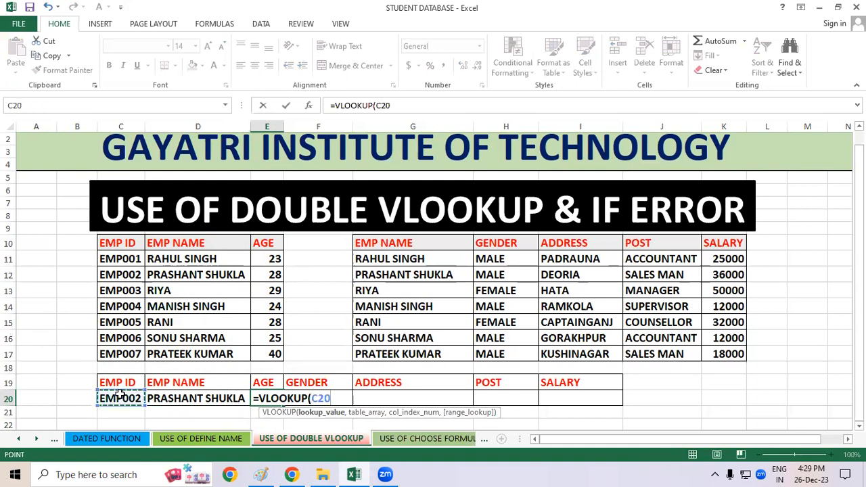
pyautogui.write(',')
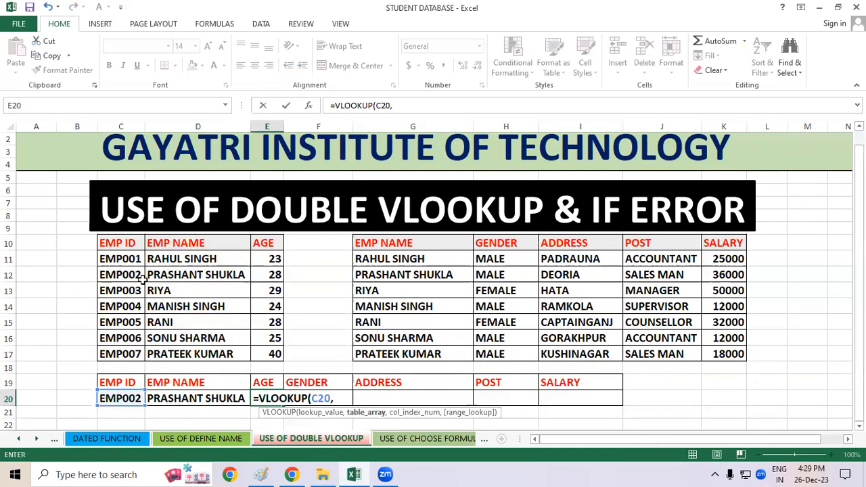
pyautogui.moveTo(128, 240); pyautogui.dragTo(271, 351)
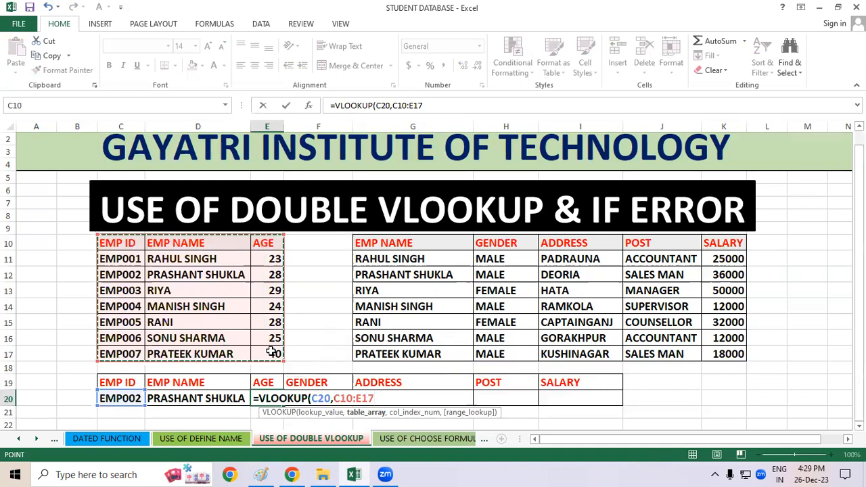
pyautogui.write(',')
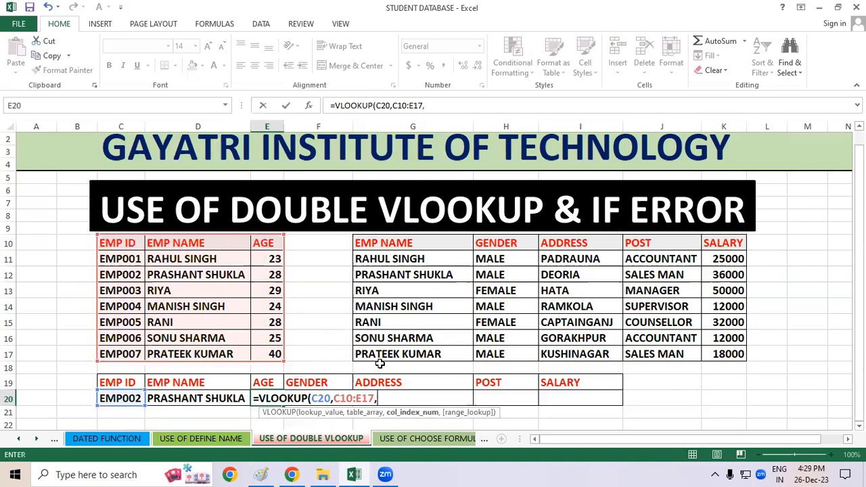
pyautogui.write('3,')
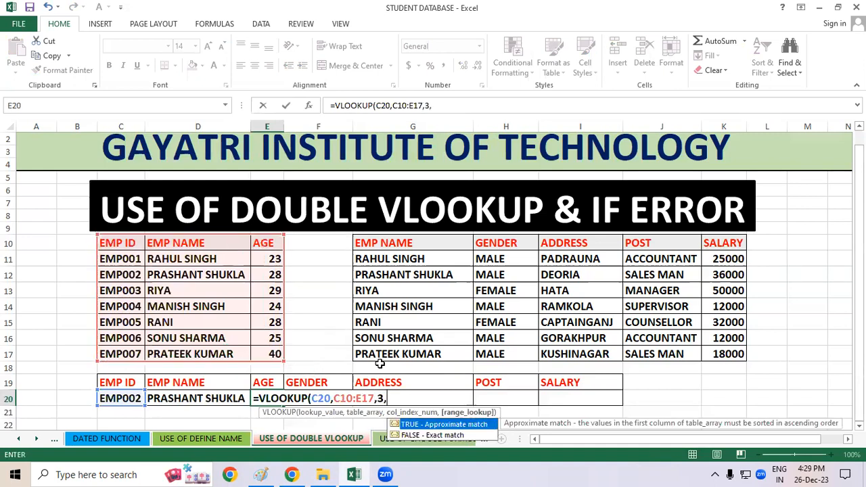
pyautogui.write('0)')
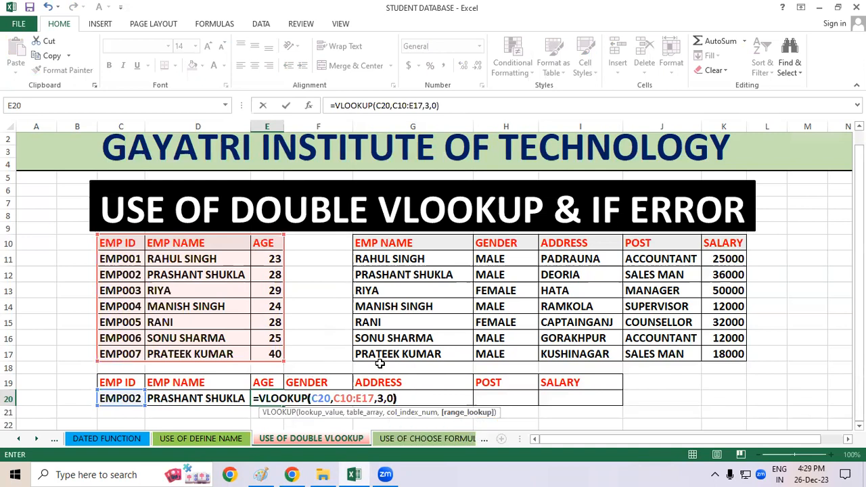
pyautogui.press('Return')
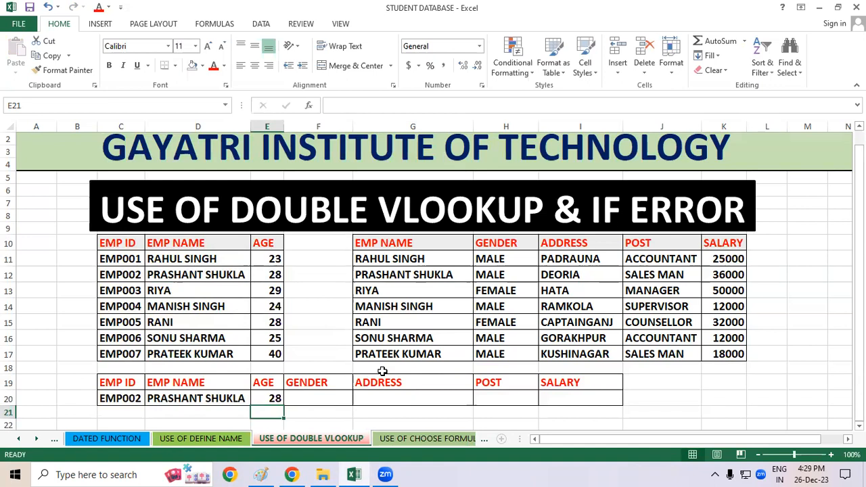
# Examine the first table's AGE and EMP NAME columns and compare the employee name in D12 with G12 for the gender lookup
pyautogui.moveTo(267, 242); pyautogui.dragTo(275, 336)
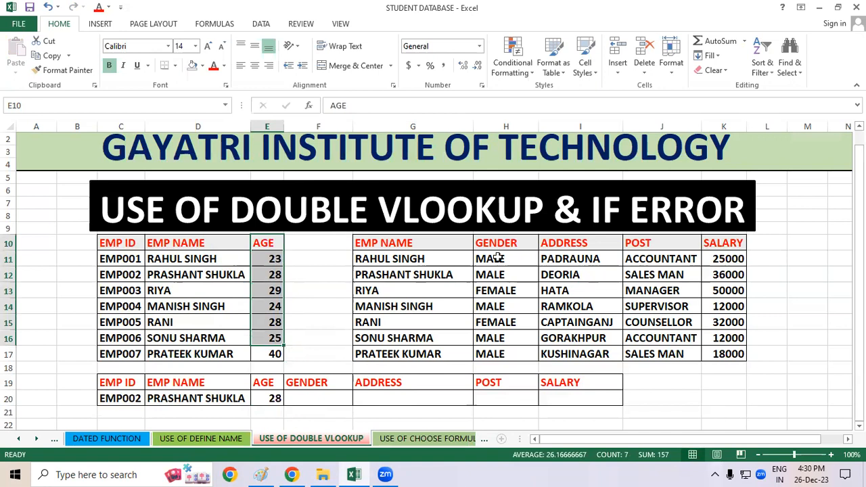
pyautogui.click(188, 253)
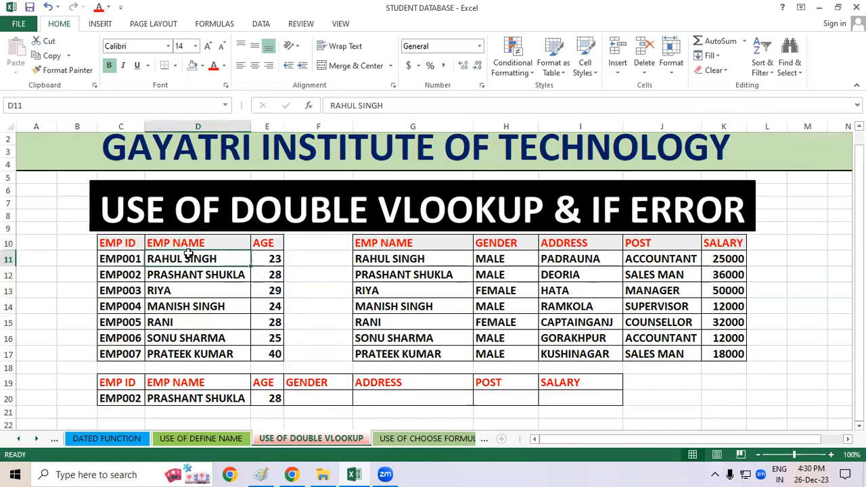
pyautogui.click(342, 399)
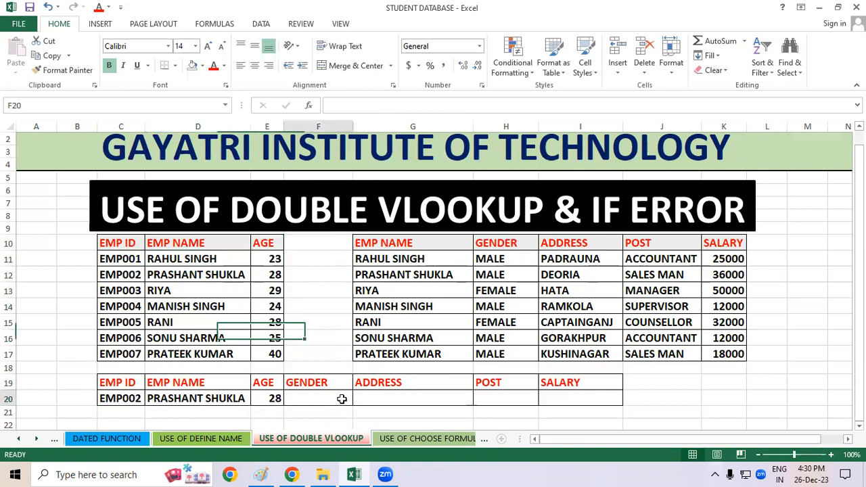
pyautogui.click(378, 274)
pyautogui.click(215, 276)
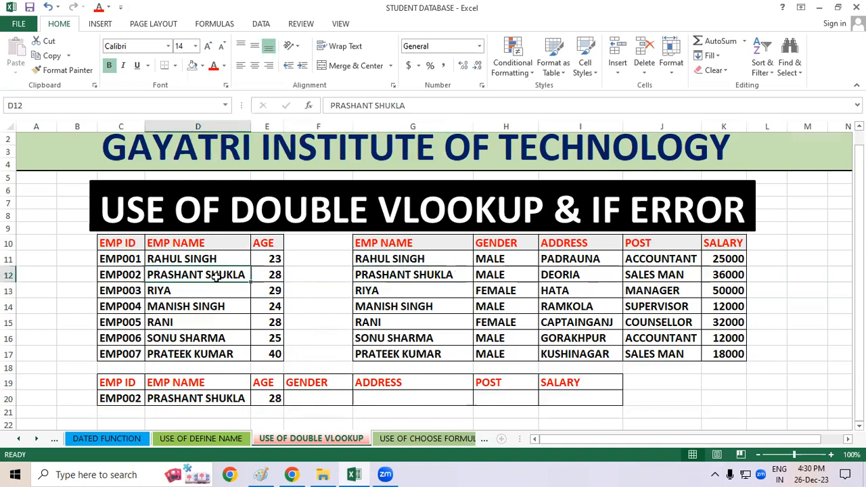
pyautogui.click(316, 399)
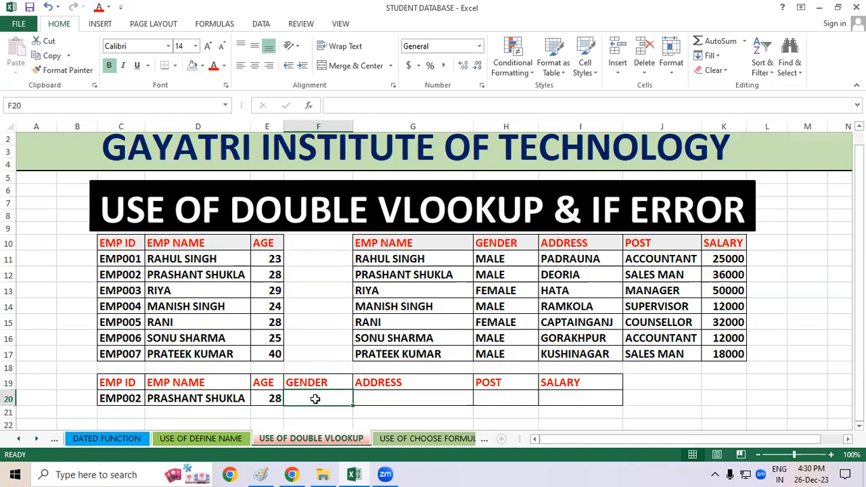
pyautogui.click(804, 383)
# Enter =VLOOKUP(C20,C10:E17,2,0) in the GENDER cell F20 to return the employee's name from the first table
pyautogui.click(332, 403)
pyautogui.write('=')
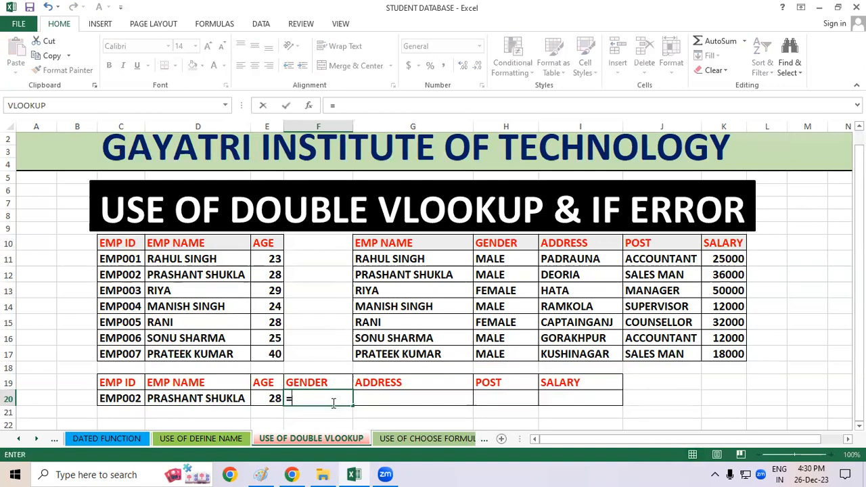
pyautogui.write('vloo')
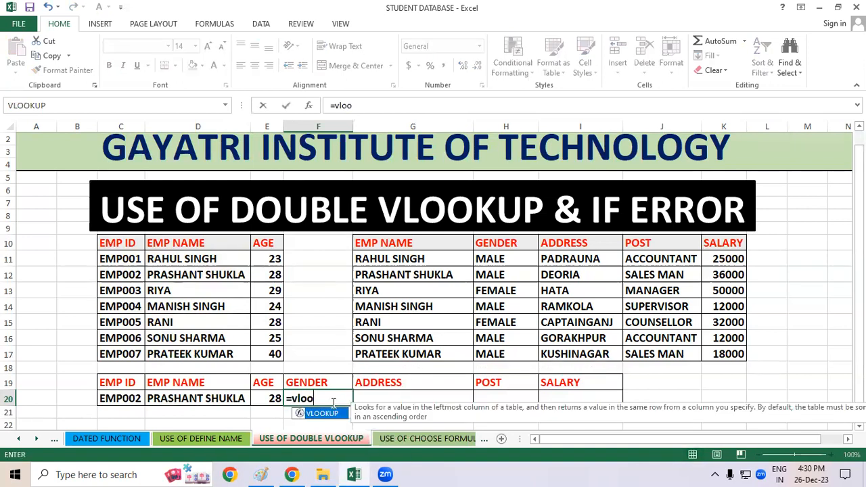
pyautogui.press('Tab')
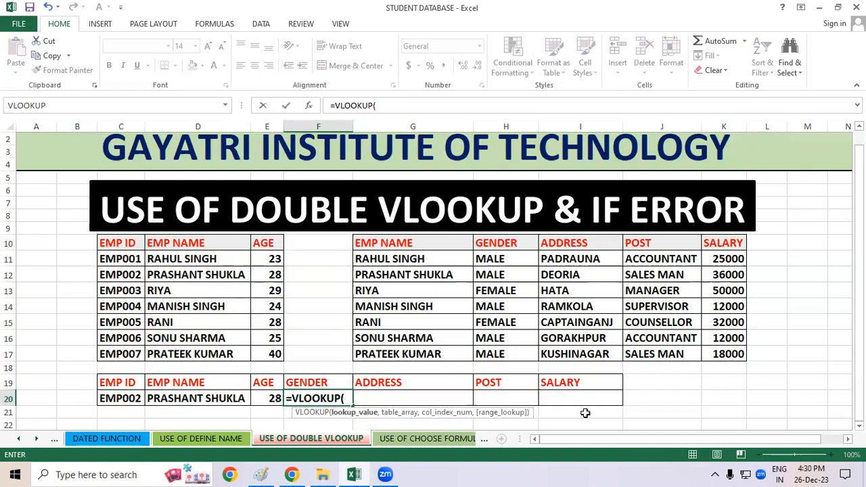
pyautogui.click(136, 399)
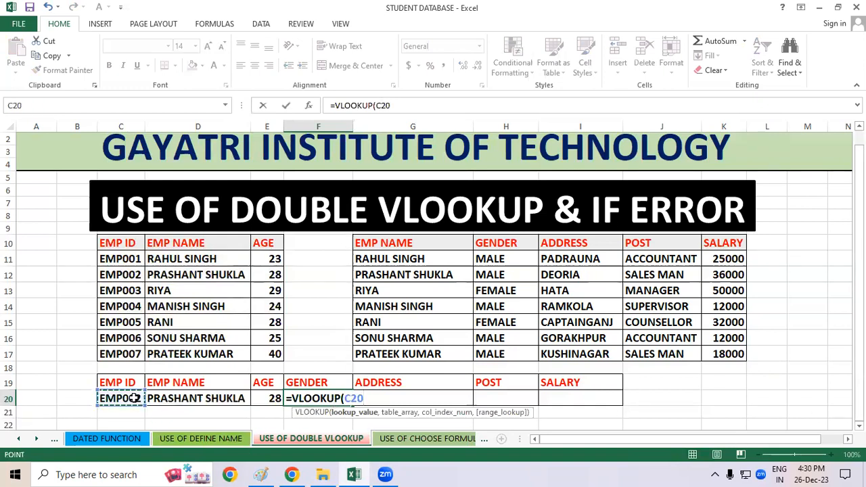
pyautogui.write(',')
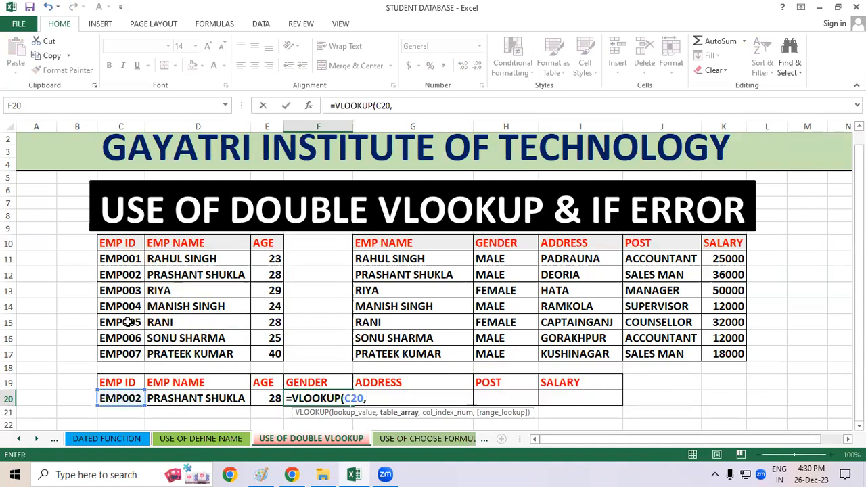
pyautogui.moveTo(128, 246); pyautogui.dragTo(254, 354)
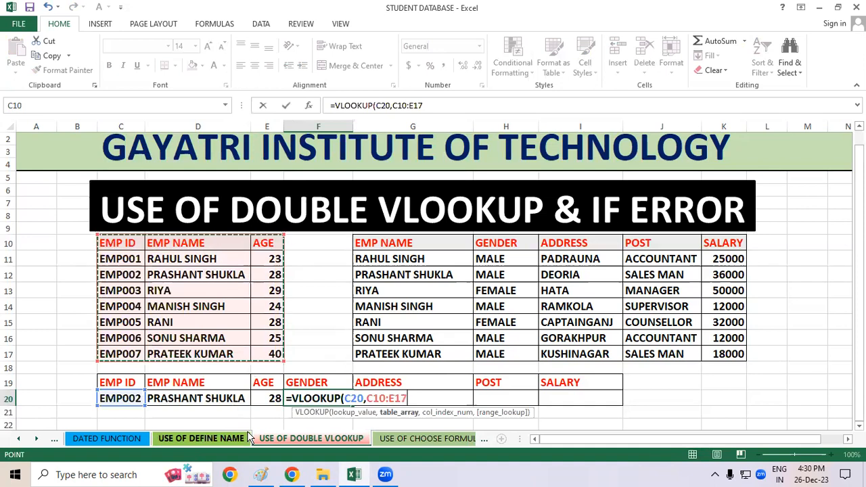
pyautogui.write(',')
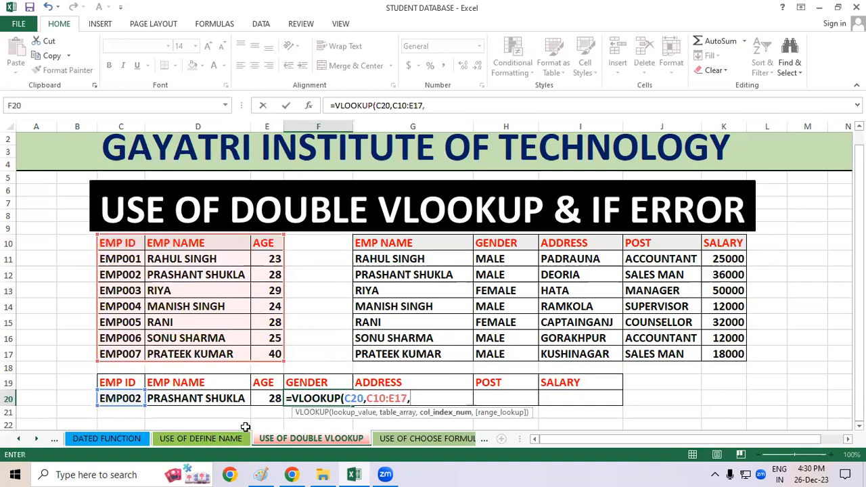
pyautogui.write('2,0')
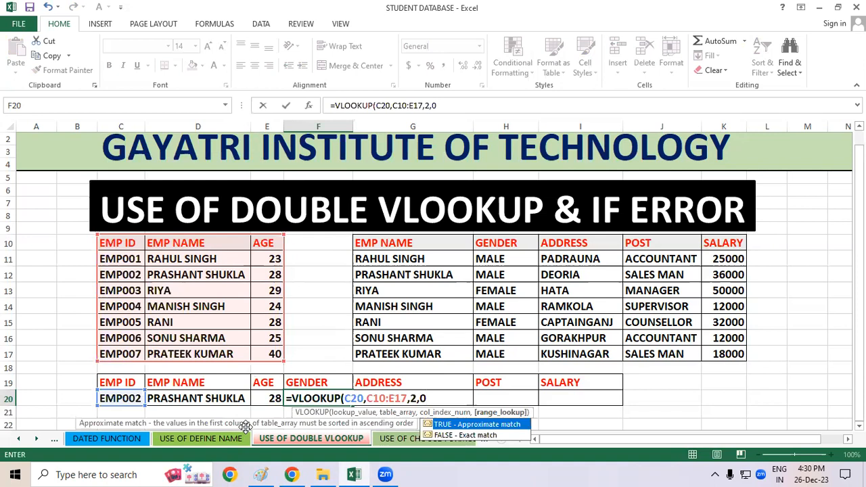
pyautogui.write(')')
pyautogui.press('Return')
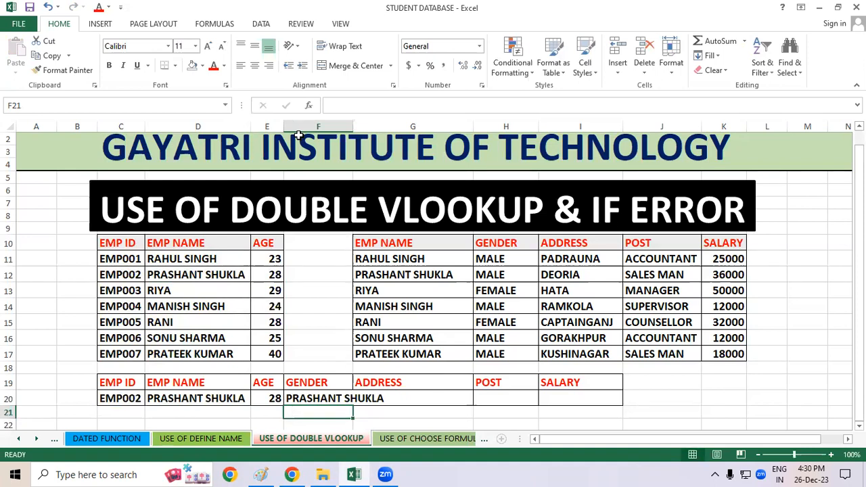
# Compare the name in D12 with the lookup result in F20 and autofit column F to its contents
pyautogui.click(195, 275)
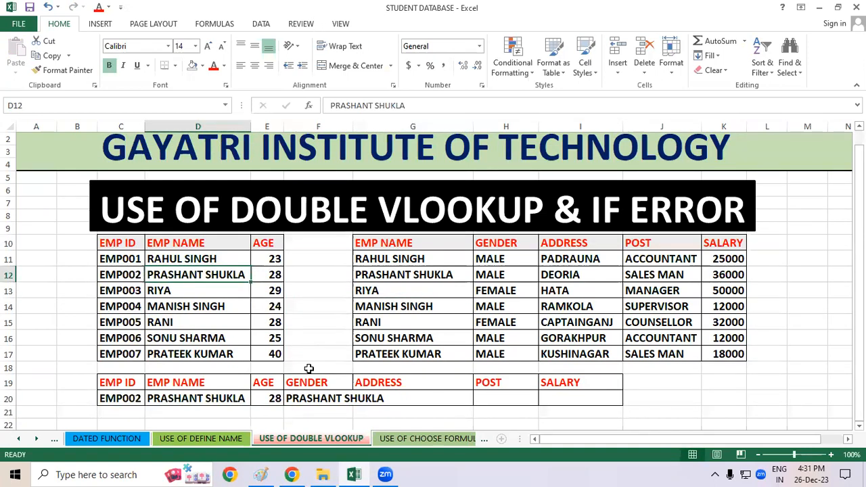
pyautogui.click(306, 399)
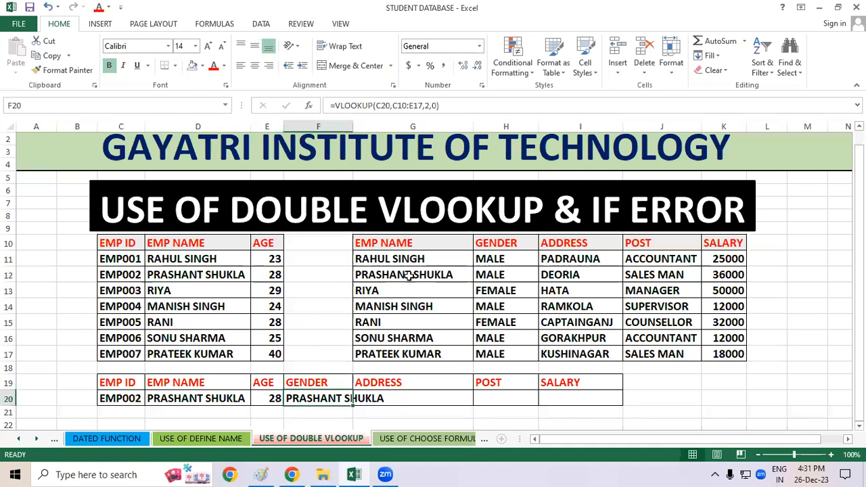
pyautogui.doubleClick(351, 126)
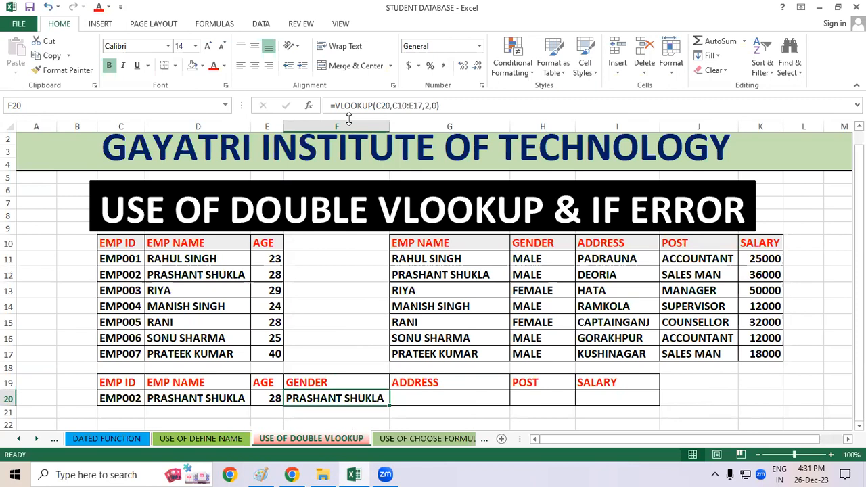
# Wrap the F20 formula in a second lookup on the other table: =VLOOKUP(VLOOKUP(C20,C10:E17,2,0),G10:K17,2,0)
pyautogui.doubleClick(310, 398)
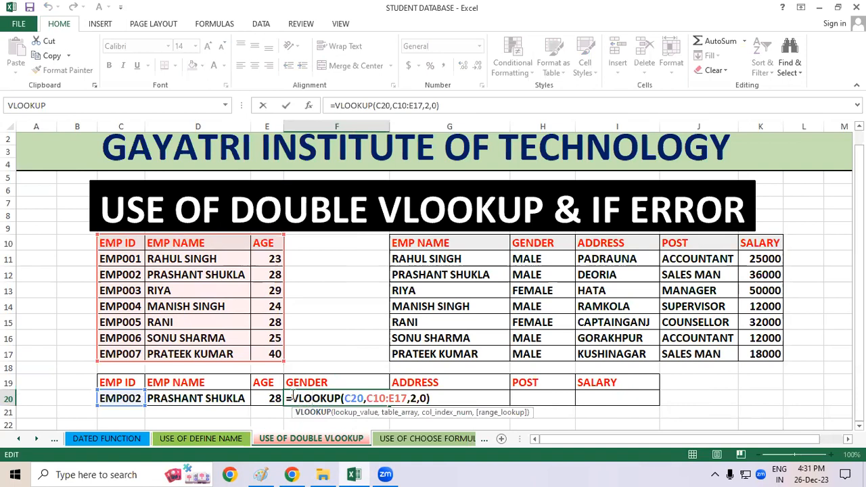
pyautogui.click(292, 398)
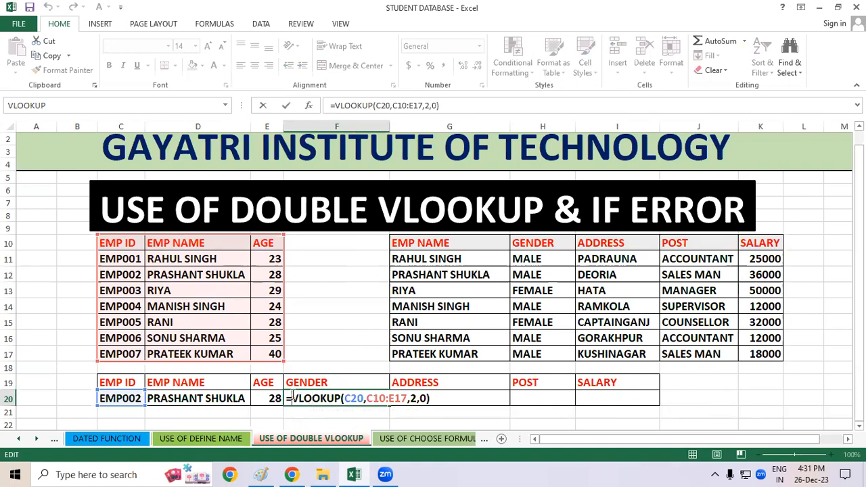
pyautogui.write('vlook')
pyautogui.press('Tab')
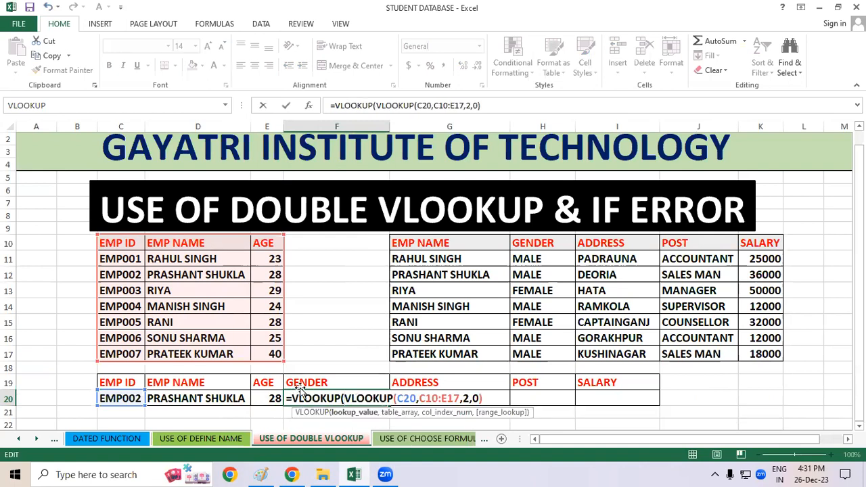
pyautogui.click(492, 397)
pyautogui.write(',')
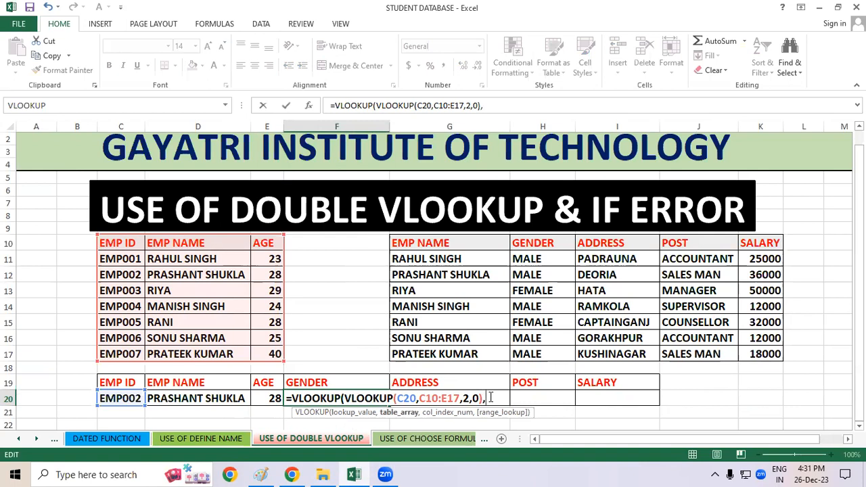
pyautogui.moveTo(447, 241); pyautogui.dragTo(744, 349)
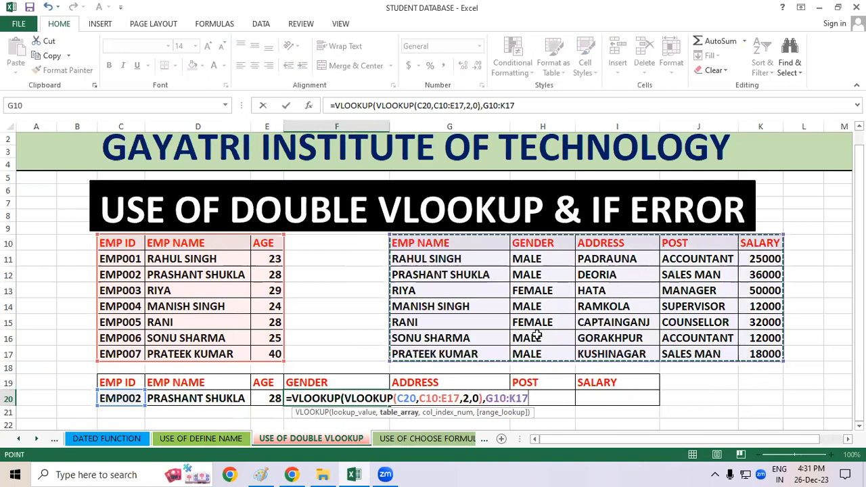
pyautogui.write(',')
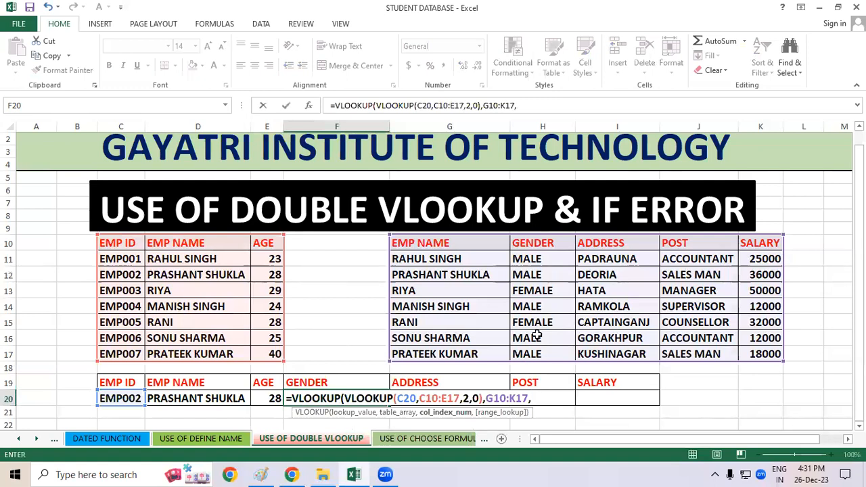
pyautogui.write('2,0')
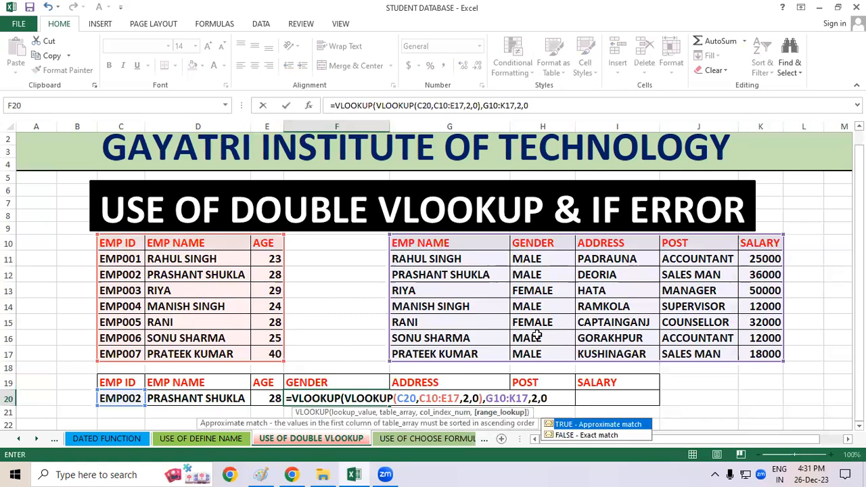
pyautogui.write(')')
pyautogui.press('Return')
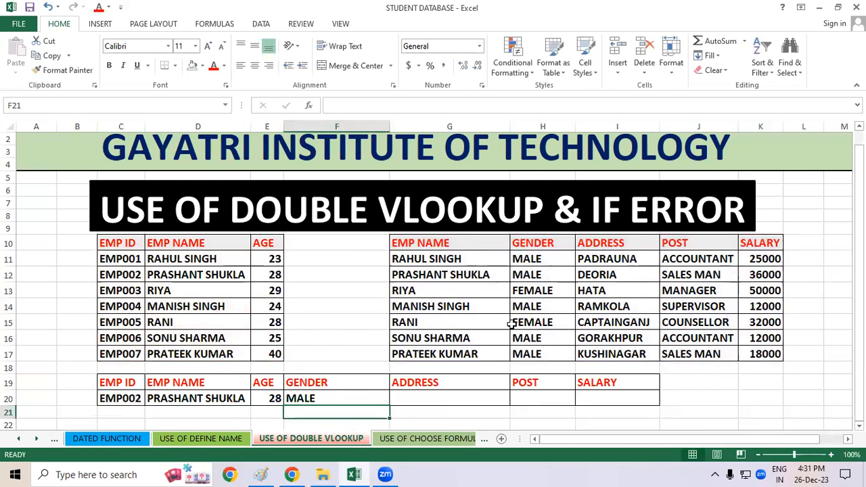
# Clear the double VLOOKUP formula from the GENDER cell F20
pyautogui.click(353, 397)
pyautogui.press('Delete')
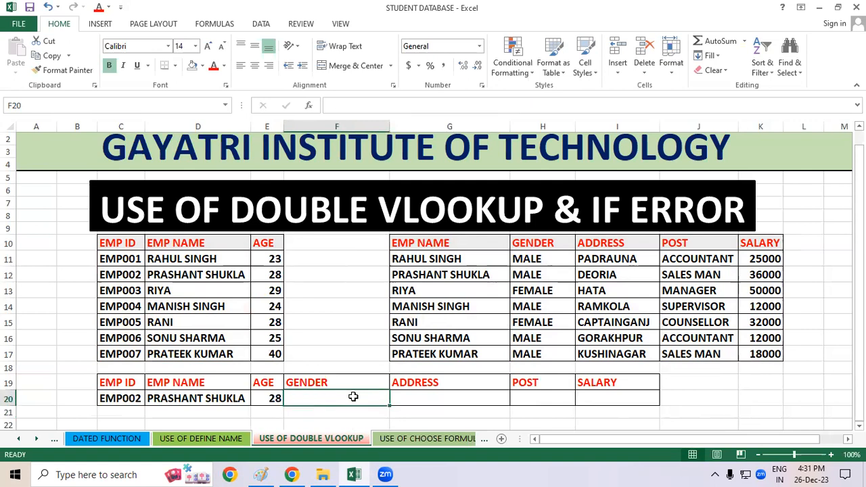
pyautogui.click(520, 414)
# Rebuild the inner name lookup in the empty GENDER cell F20 as =VLOOKUP(C20,C10:E17,2,0)
pyautogui.click(339, 397)
pyautogui.write('=vlo')
pyautogui.press('Tab')
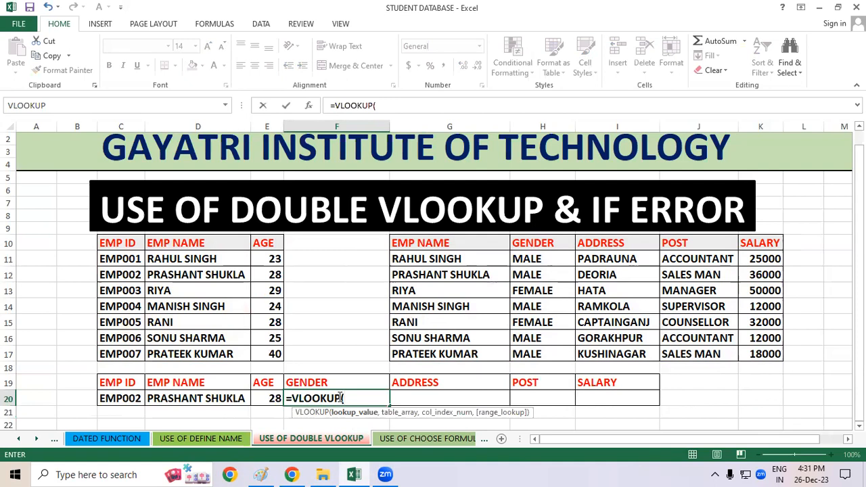
pyautogui.click(138, 398)
pyautogui.write(',')
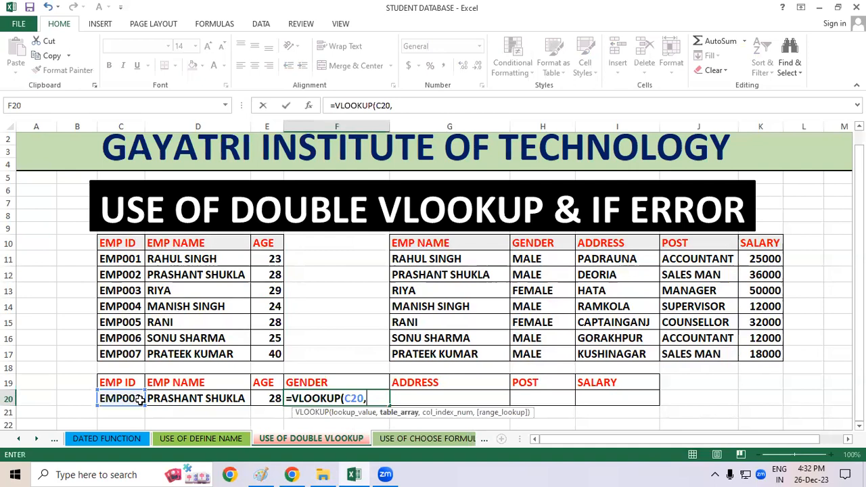
pyautogui.moveTo(136, 245); pyautogui.dragTo(251, 363)
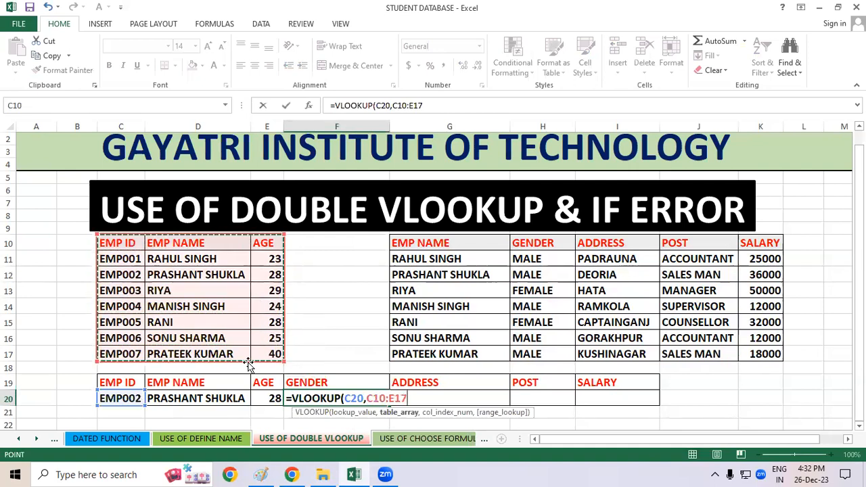
pyautogui.write(',')
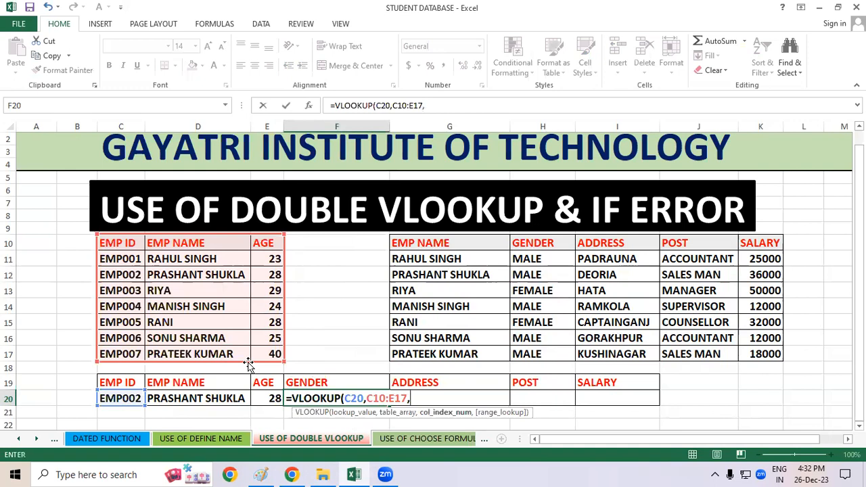
pyautogui.write('2')
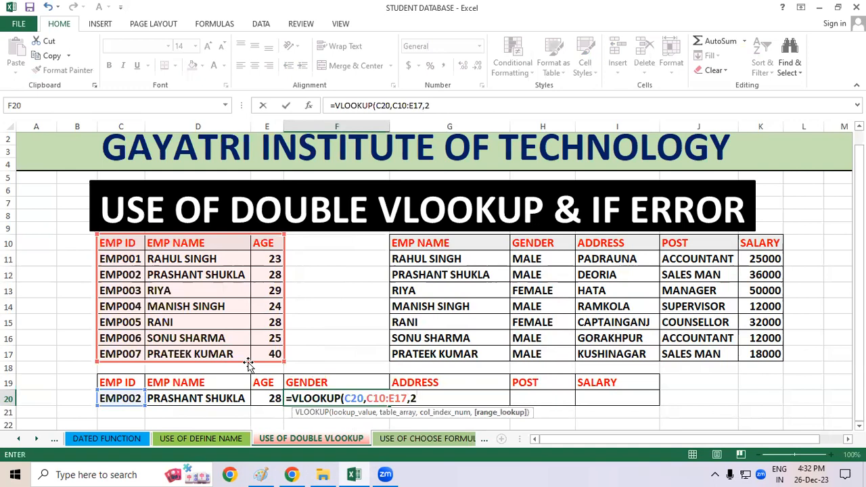
pyautogui.write(',0)')
pyautogui.press('Return')
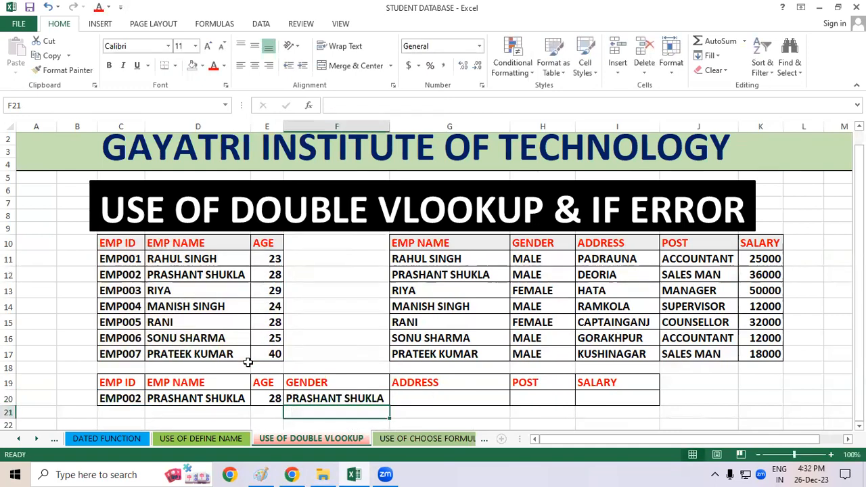
# Nest the GENDER cell F20 name lookup inside an outer one: =VLOOKUP(VLOOKUP(C20,C10:E17,2,0),G10:K17,2,0)
pyautogui.click(564, 256)
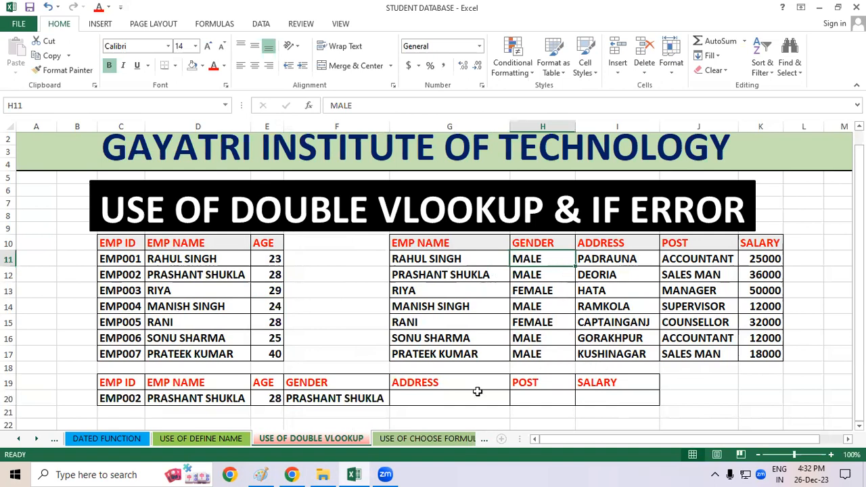
pyautogui.doubleClick(359, 399)
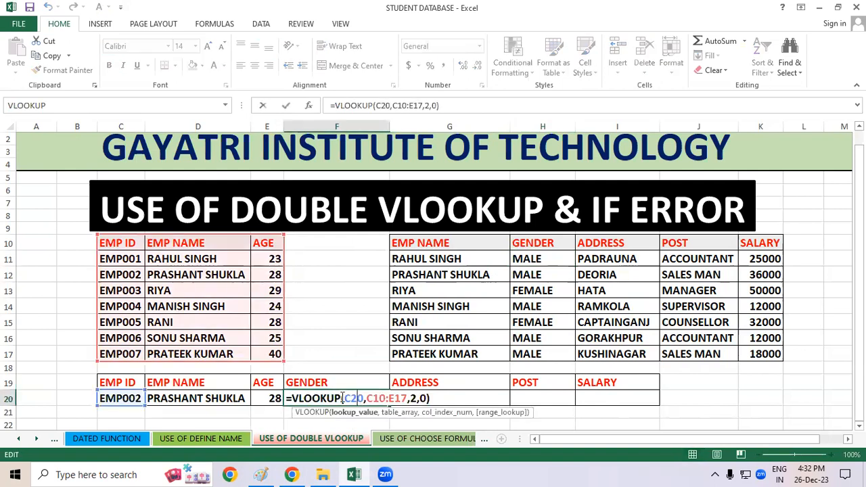
pyautogui.click(293, 398)
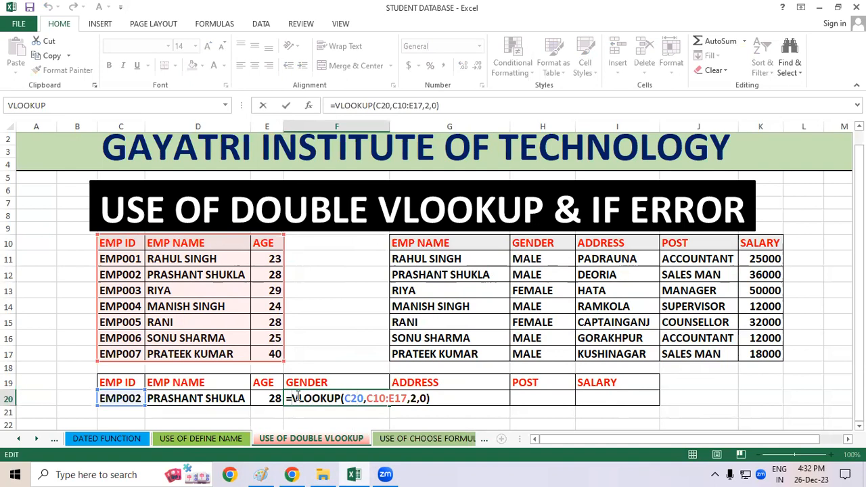
pyautogui.write('vlookup')
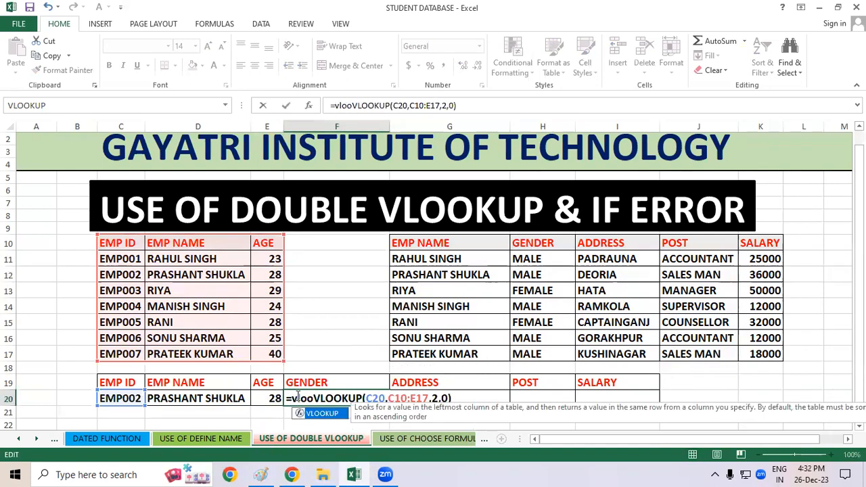
pyautogui.press('Tab')
pyautogui.click(494, 400)
pyautogui.write(',')
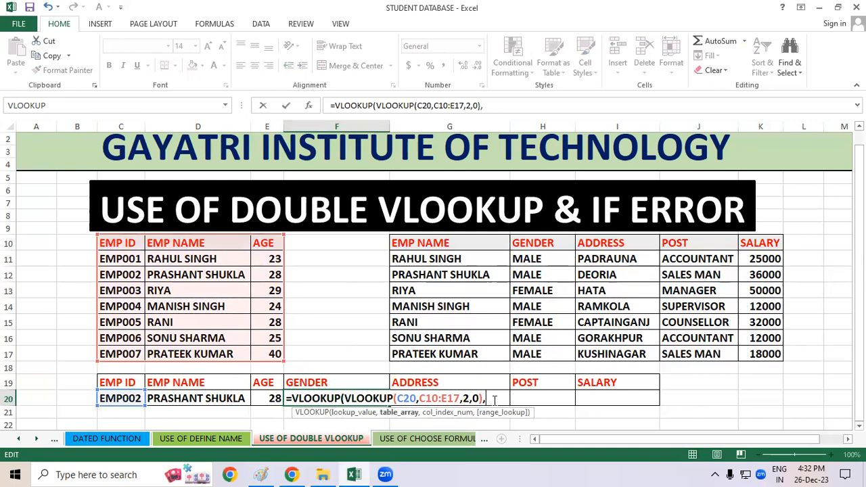
pyautogui.moveTo(427, 242); pyautogui.dragTo(750, 352)
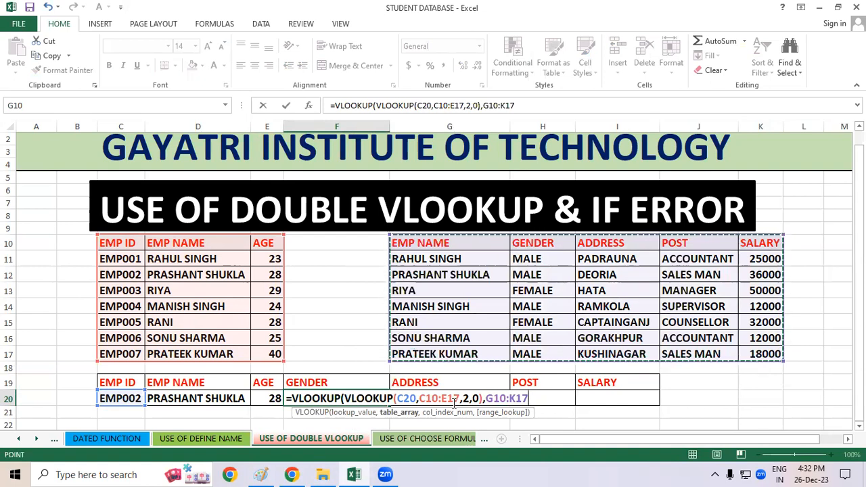
pyautogui.write(',')
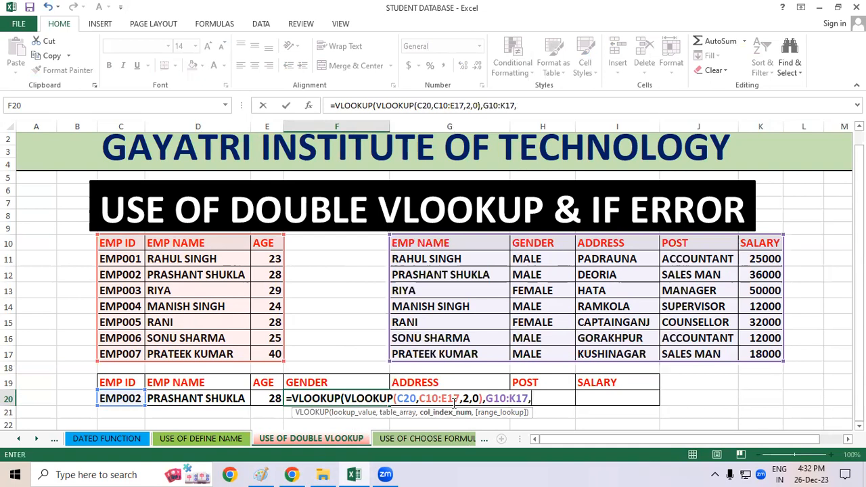
pyautogui.write('2,0')
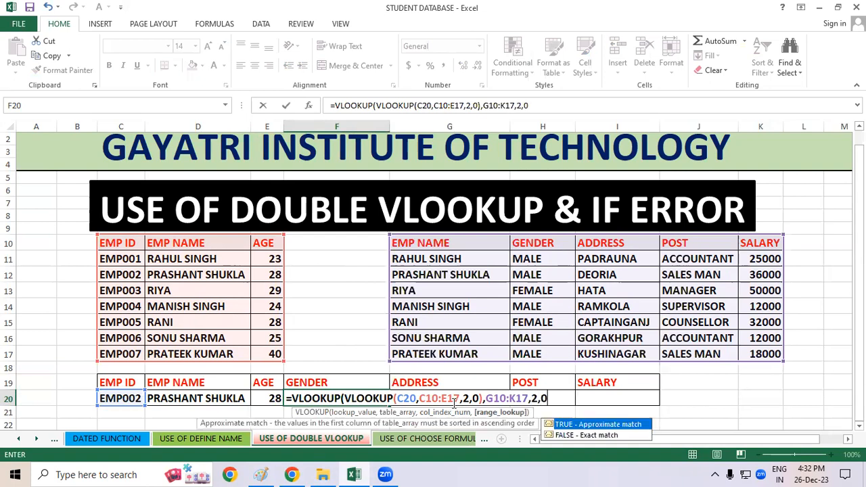
pyautogui.press('Return')
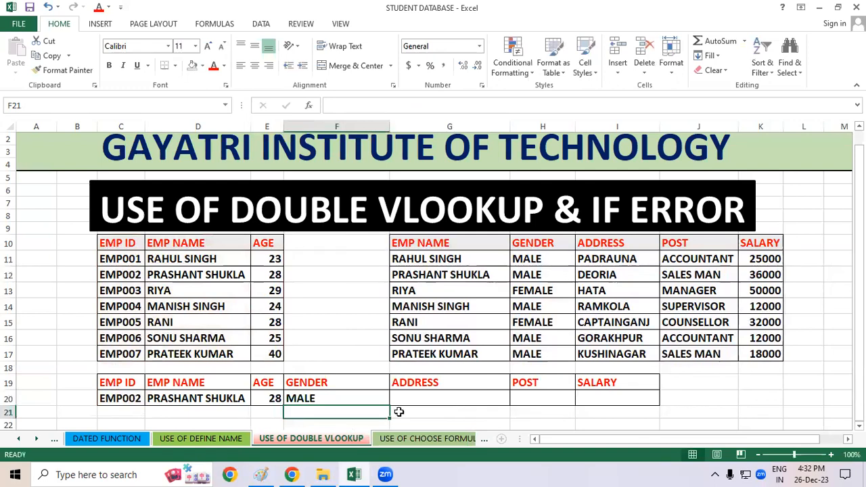
# Autofit column F to its contents
pyautogui.click(196, 307)
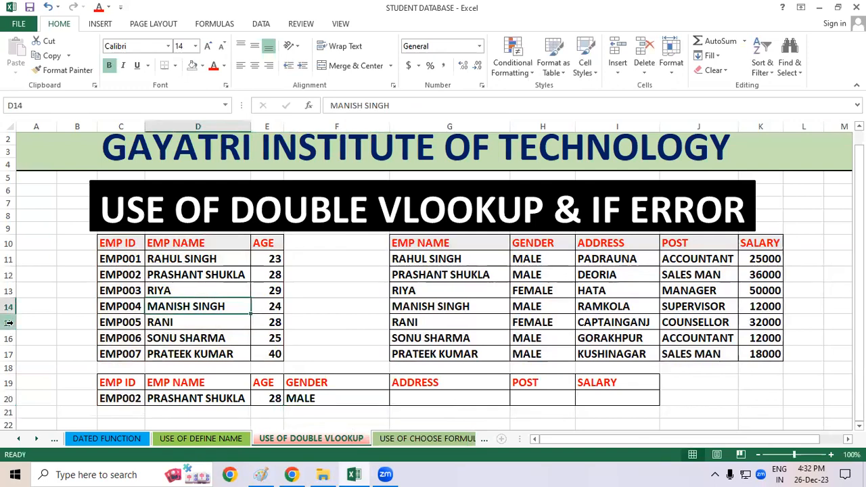
pyautogui.click(527, 261)
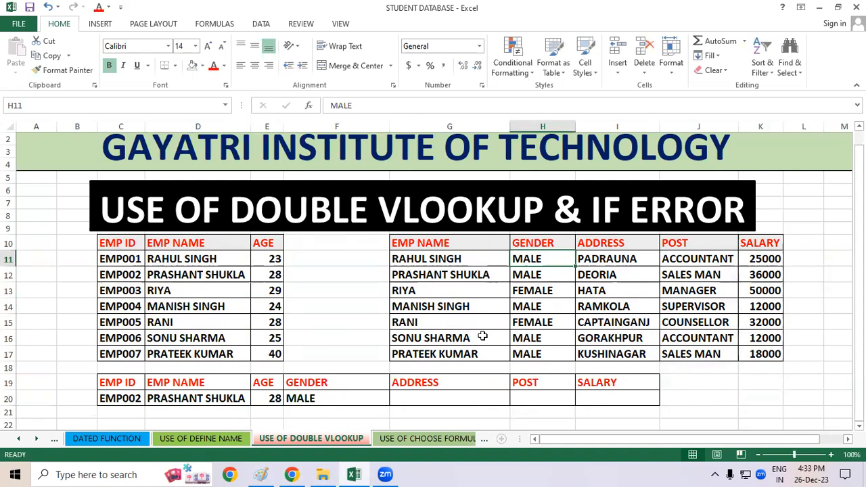
pyautogui.click(449, 393)
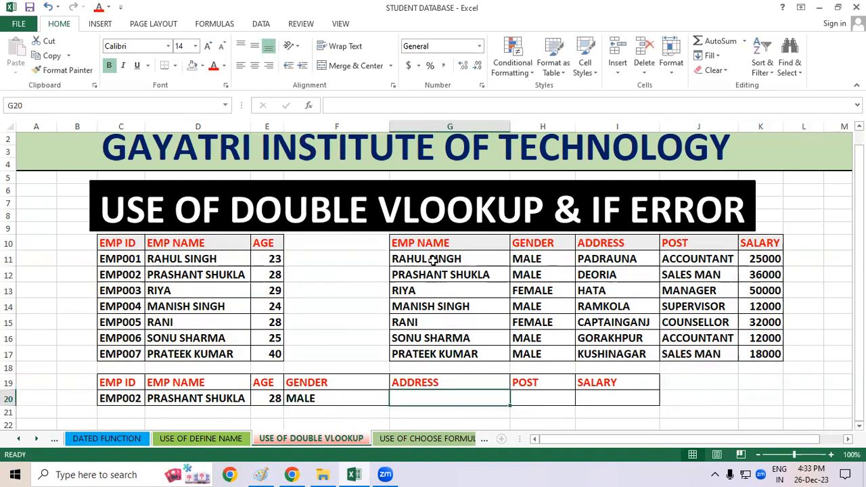
pyautogui.doubleClick(389, 126)
pyautogui.click(402, 418)
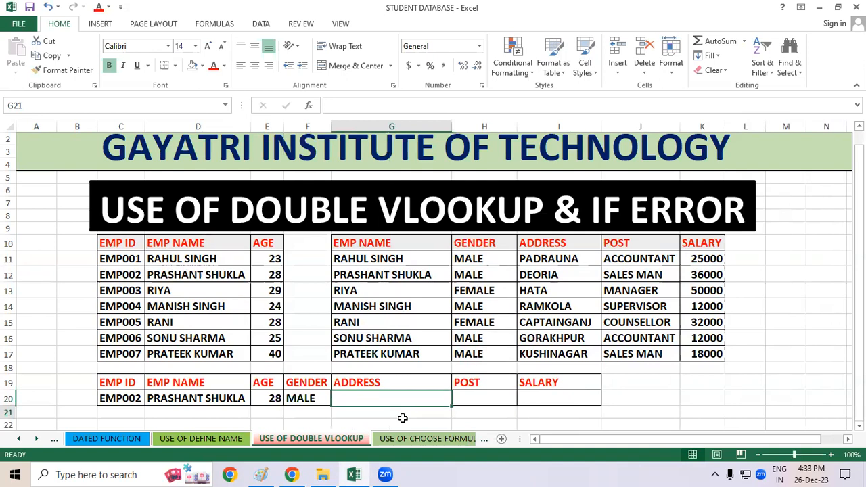
pyautogui.click(386, 380)
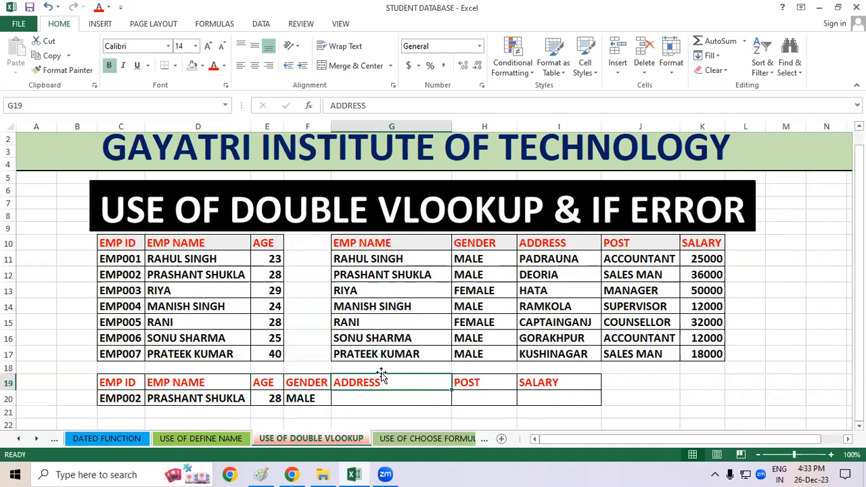
pyautogui.write('=')
pyautogui.press('BackSpace')
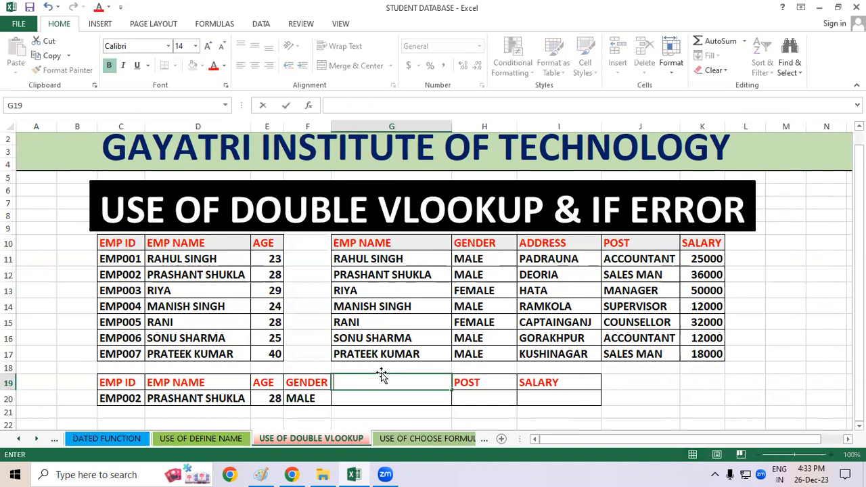
pyautogui.click(485, 409)
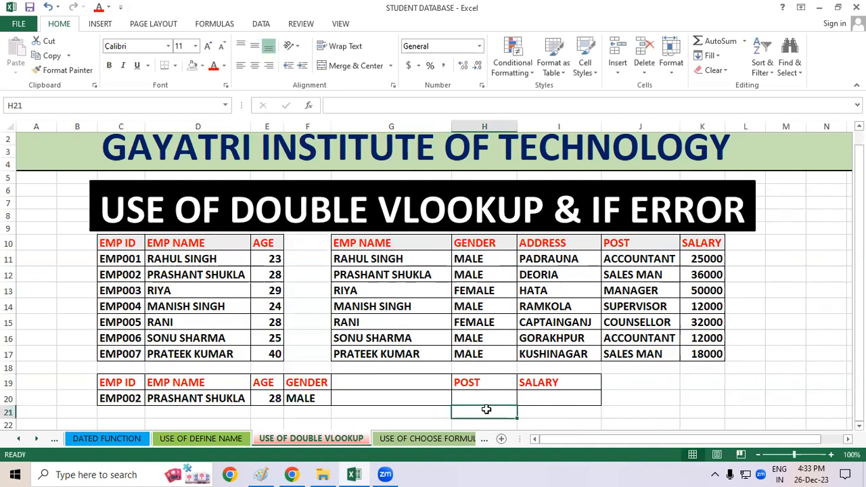
pyautogui.hotkey('ctrl', 'z')
# Start a double VLOOKUP in the ADDRESS cell G20, using VLOOKUP(C20,C10:E17,2,0) as the outer lookup value
pyautogui.click(398, 400)
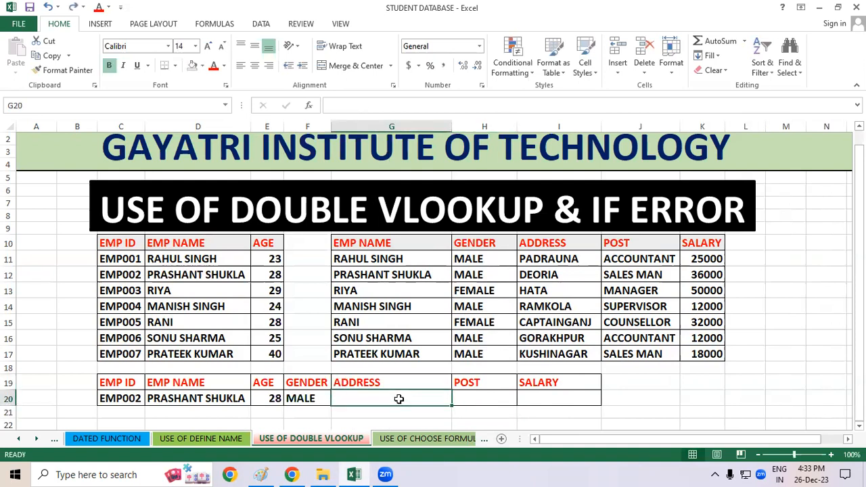
pyautogui.write('=')
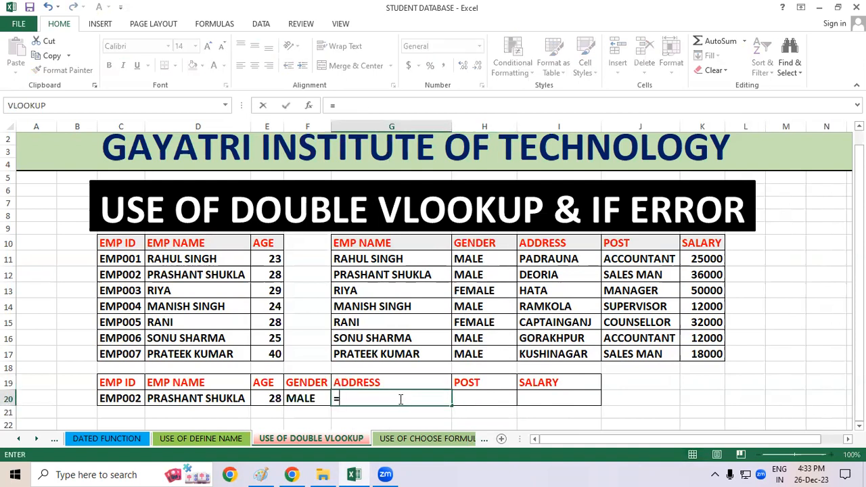
pyautogui.write('vloo')
pyautogui.press('Tab')
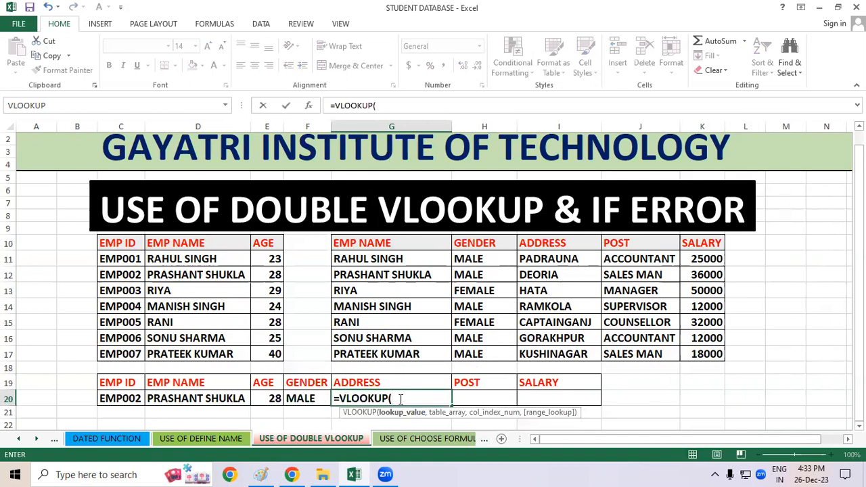
pyautogui.write('vloo')
pyautogui.press('Tab')
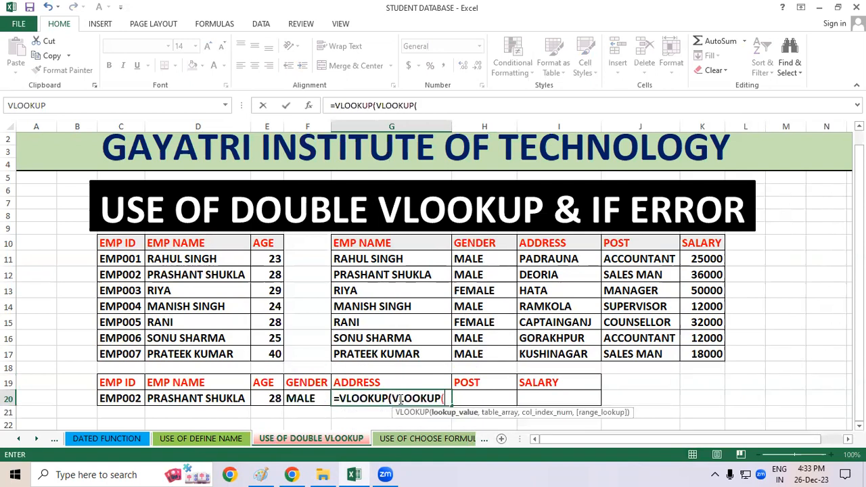
pyautogui.click(124, 391)
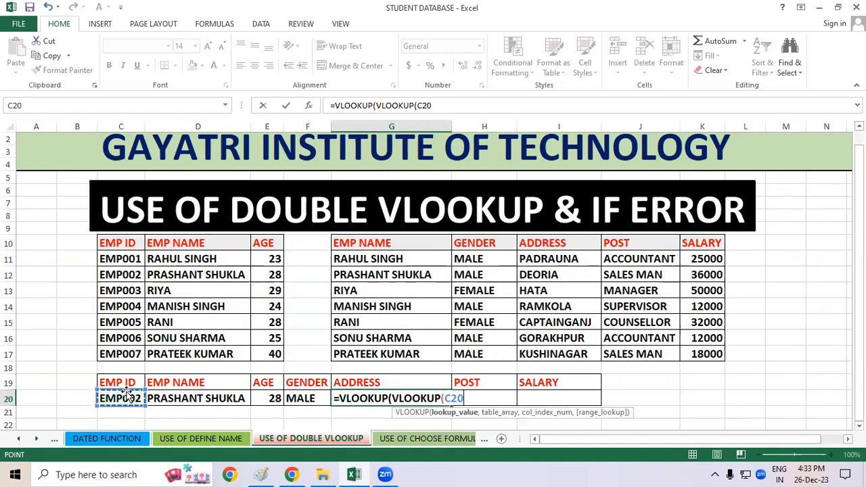
pyautogui.write(',')
pyautogui.moveTo(138, 245); pyautogui.dragTo(251, 322)
pyautogui.moveTo(261, 348); pyautogui.dragTo(260, 347)
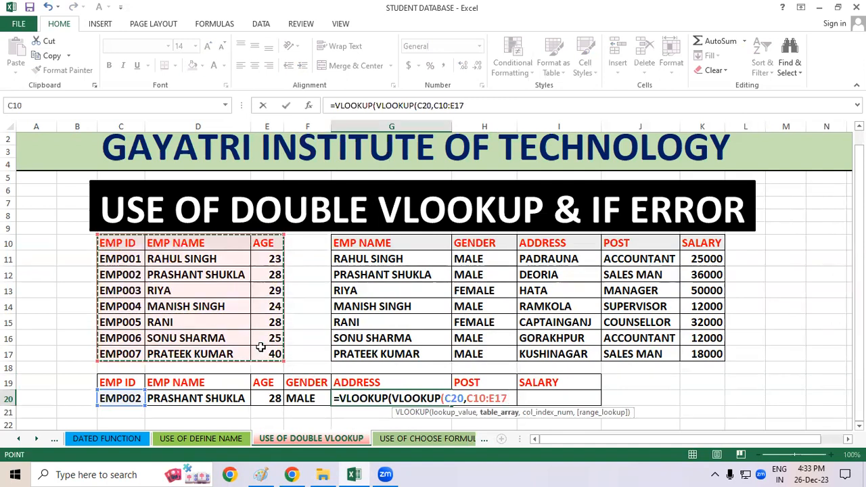
pyautogui.write(',')
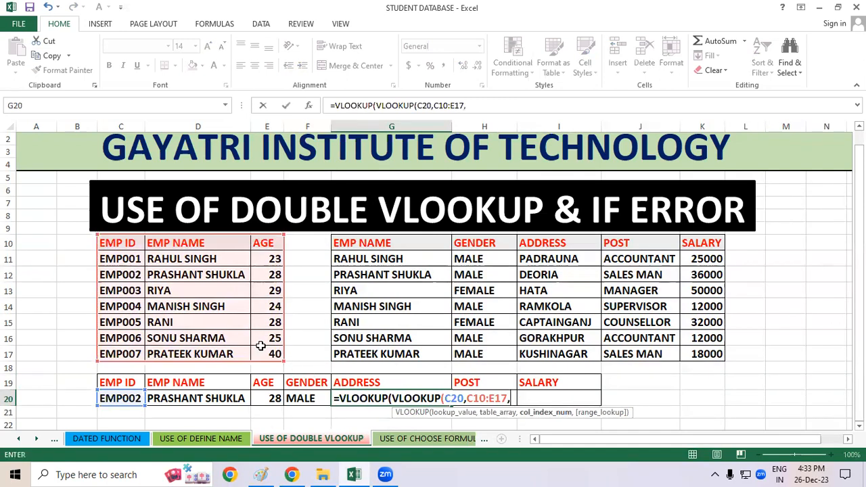
pyautogui.write('2,0')
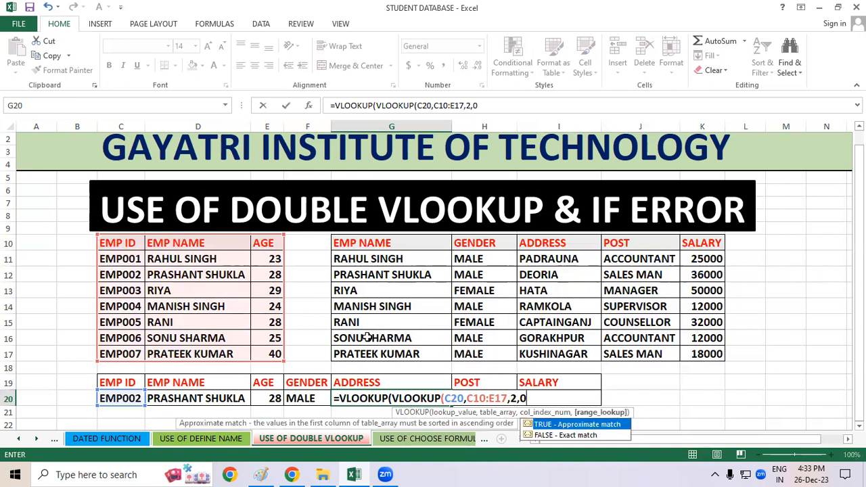
pyautogui.write('),')
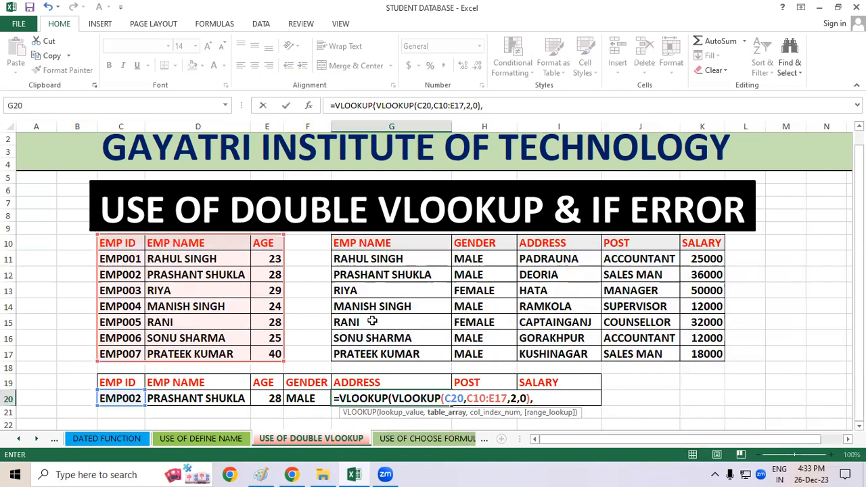
# Complete the G20 formula with table G10:K17, column index 3 and exact match 0
pyautogui.moveTo(393, 242); pyautogui.dragTo(692, 354)
pyautogui.write(',')
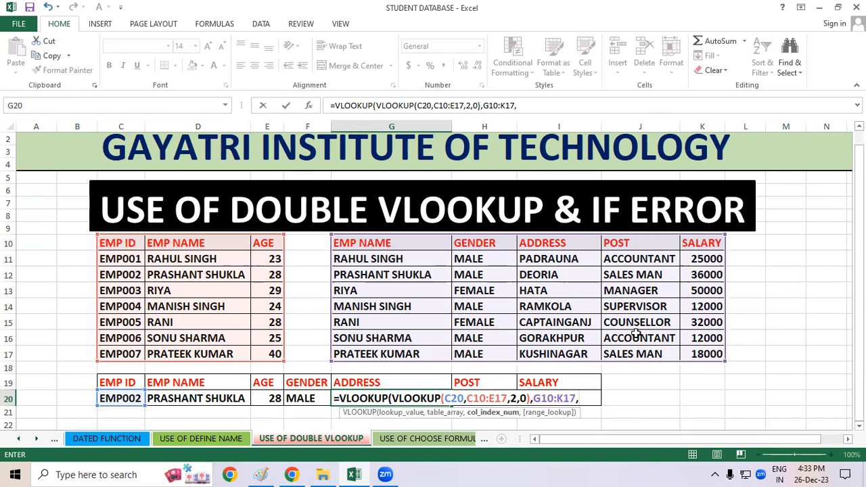
pyautogui.write('3,')
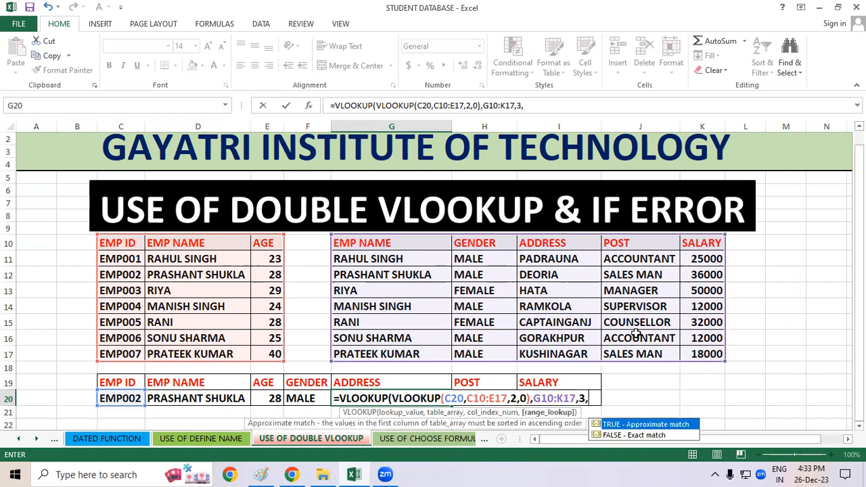
pyautogui.write('0)')
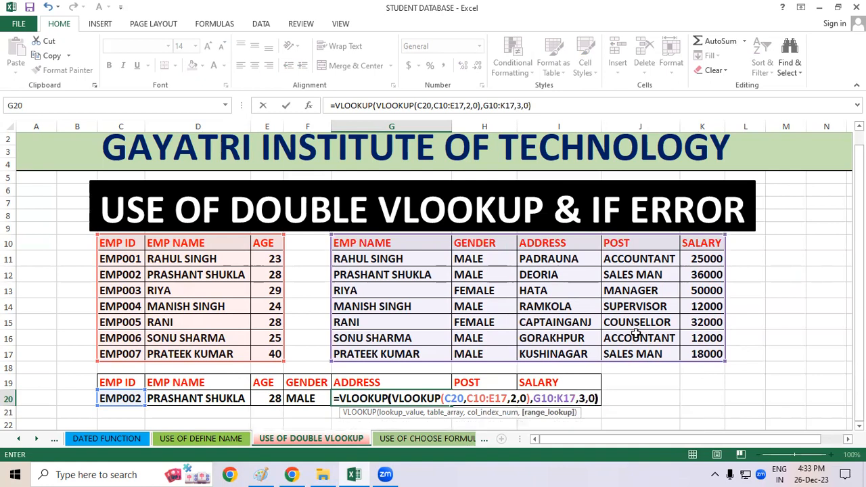
pyautogui.press('Return')
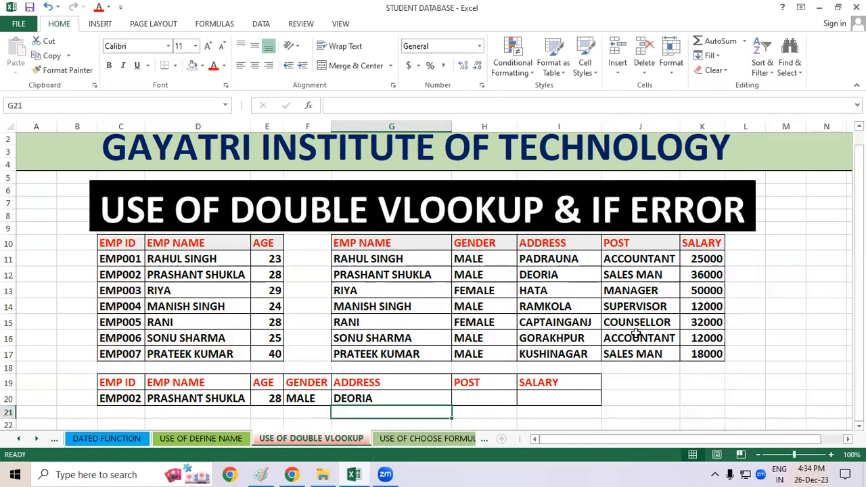
# Check the G20 address against row 12 of the second table and narrow column G to fit its contents
pyautogui.moveTo(565, 274); pyautogui.dragTo(422, 275)
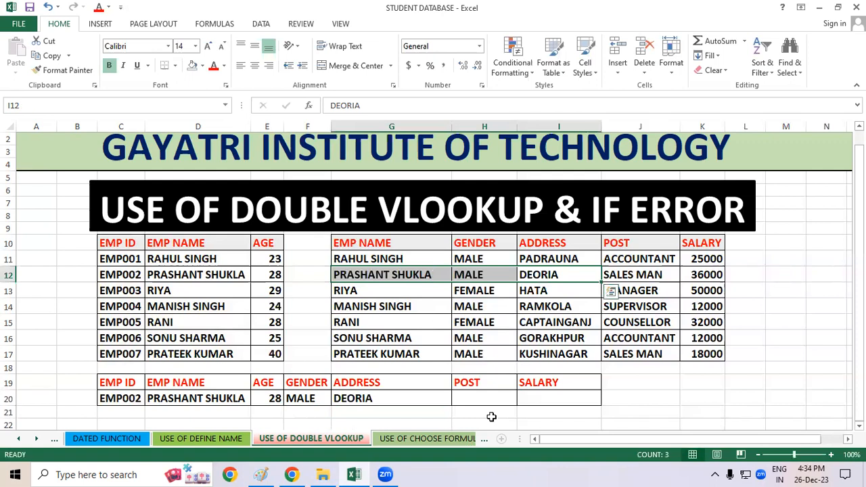
pyautogui.click(736, 388)
pyautogui.click(501, 397)
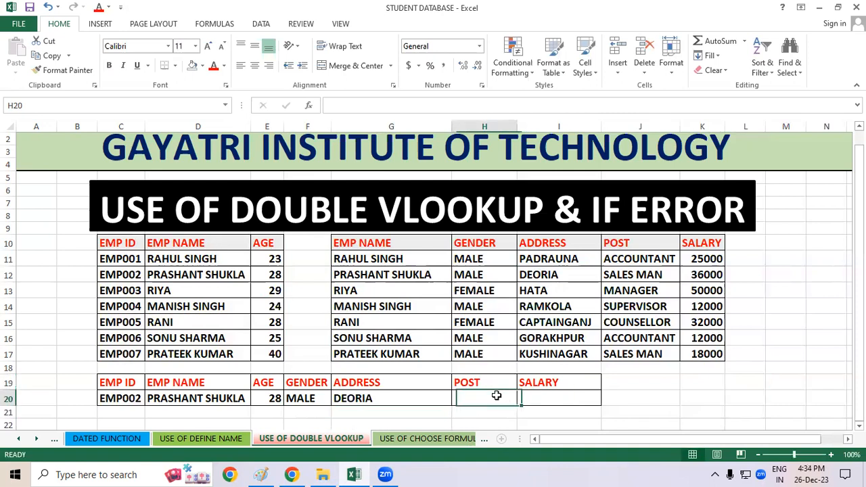
pyautogui.moveTo(451, 126); pyautogui.dragTo(437, 125)
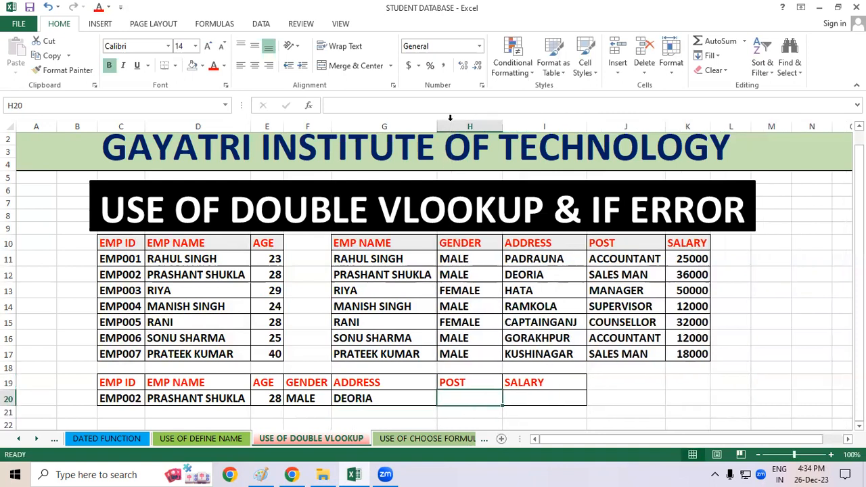
# Start a double VLOOKUP in the POST cell H20, using VLOOKUP(C20,C10:E17,2,0) as the outer lookup value
pyautogui.click(632, 333)
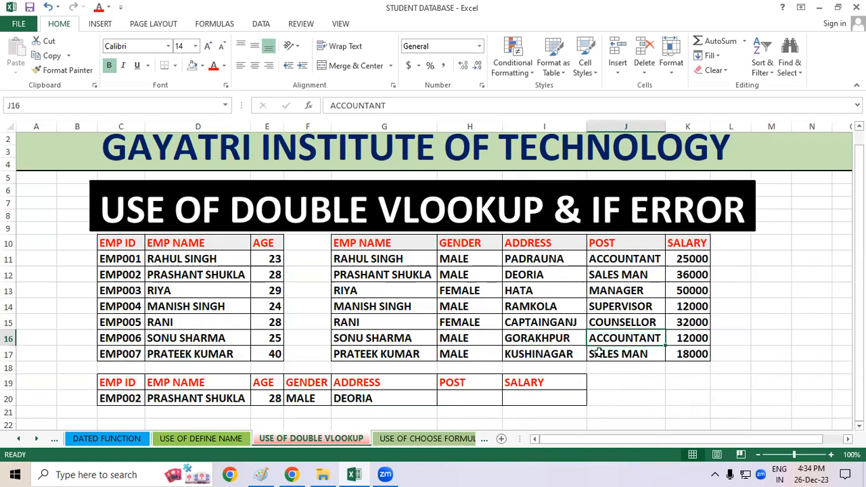
pyautogui.click(496, 399)
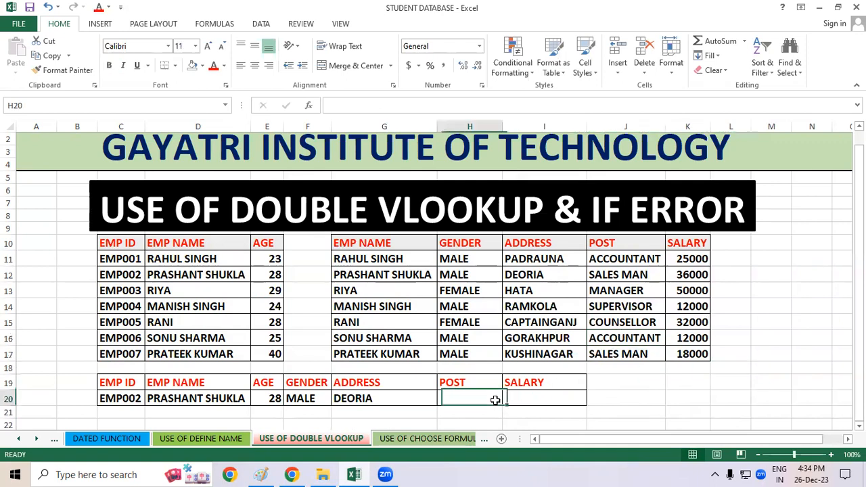
pyautogui.write('=vloo')
pyautogui.press('Tab')
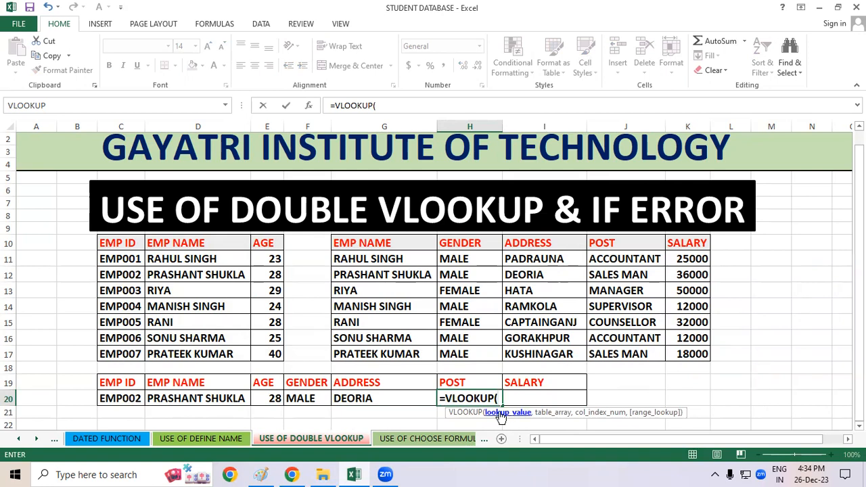
pyautogui.write('vloo')
pyautogui.press('Tab')
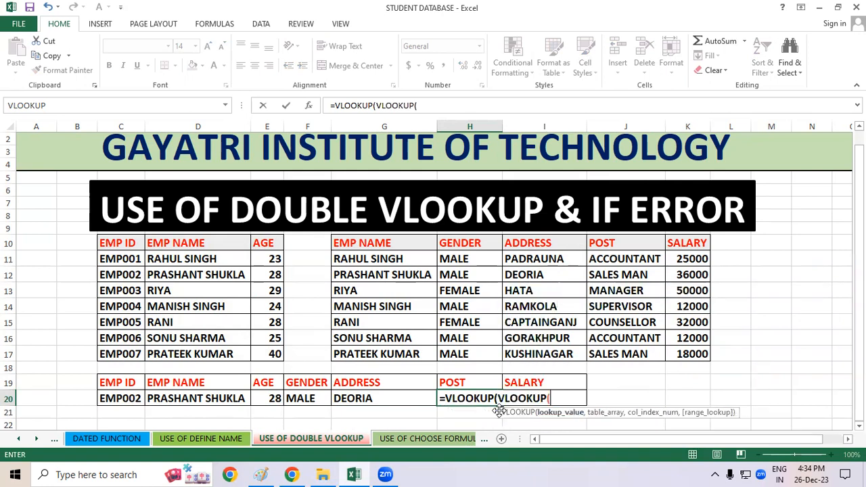
pyautogui.click(128, 399)
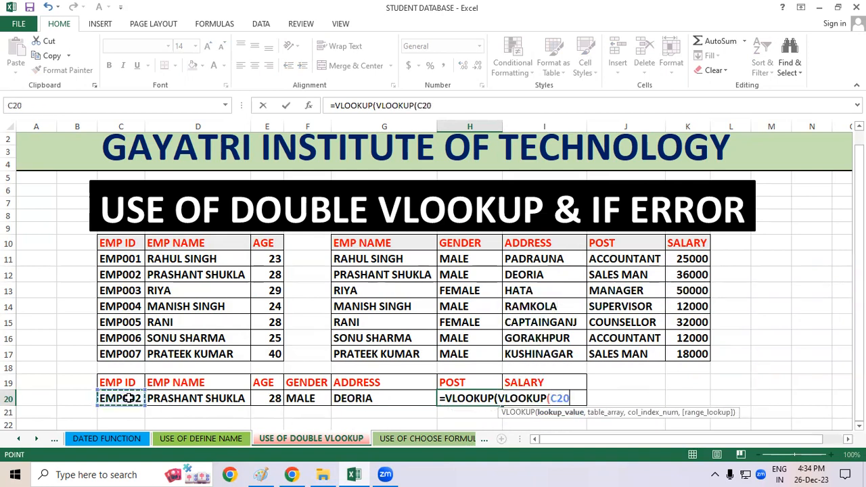
pyautogui.write(',')
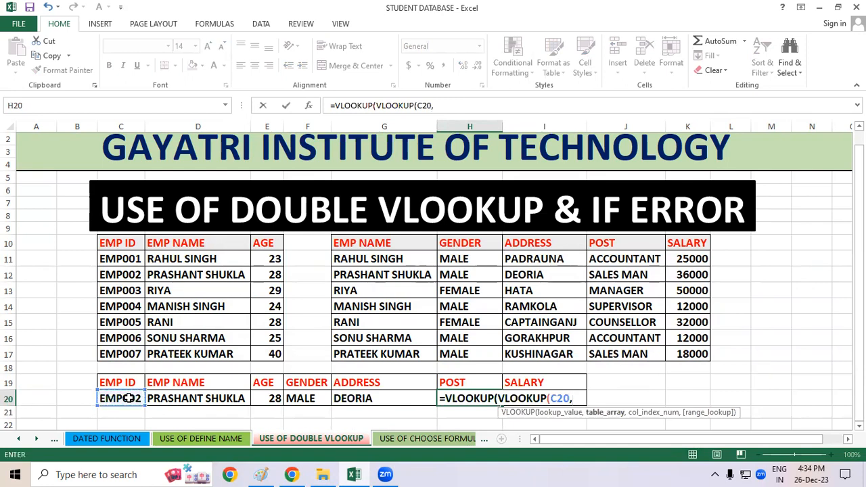
pyautogui.moveTo(133, 243); pyautogui.dragTo(267, 351)
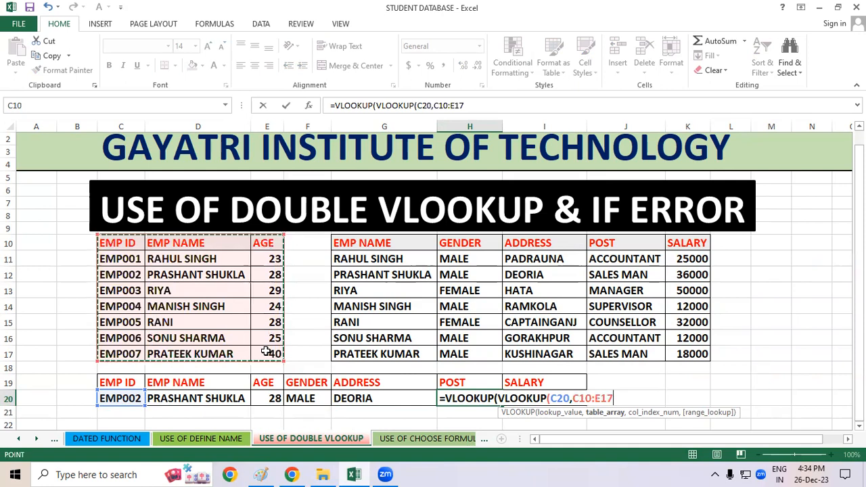
pyautogui.write(',2,0')
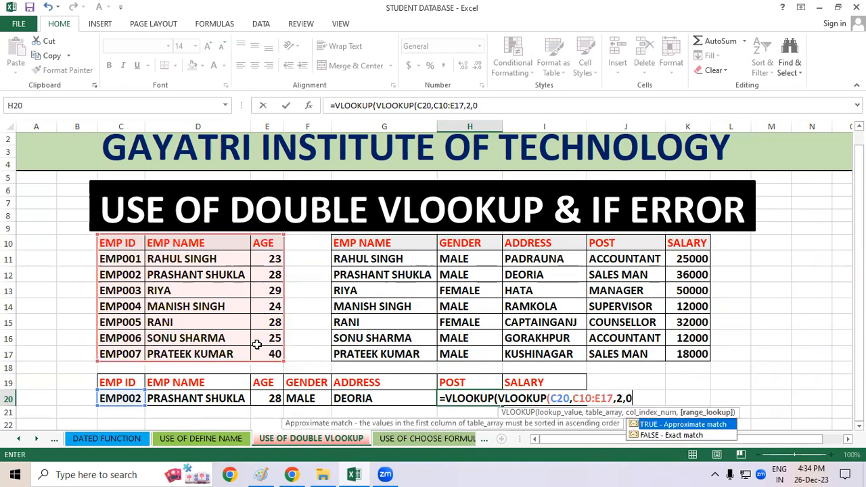
pyautogui.write(')')
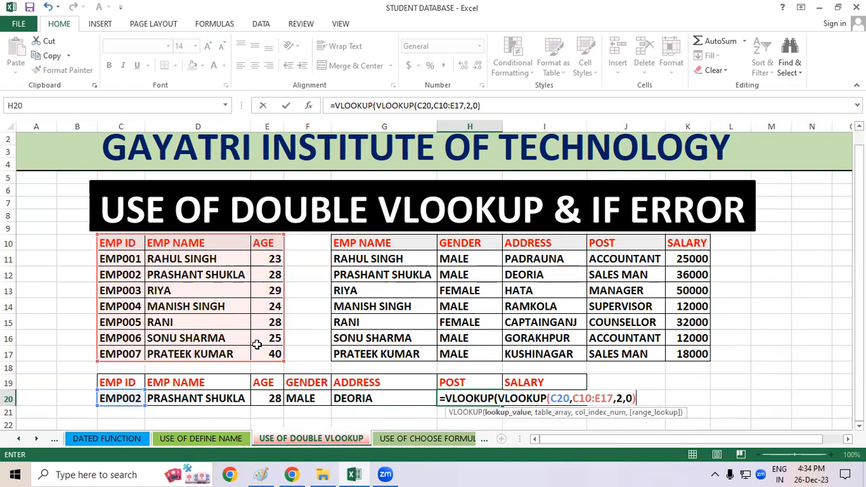
# Complete the H20 formula with table G10:K17, column index 4 and exact match 0
pyautogui.write(',')
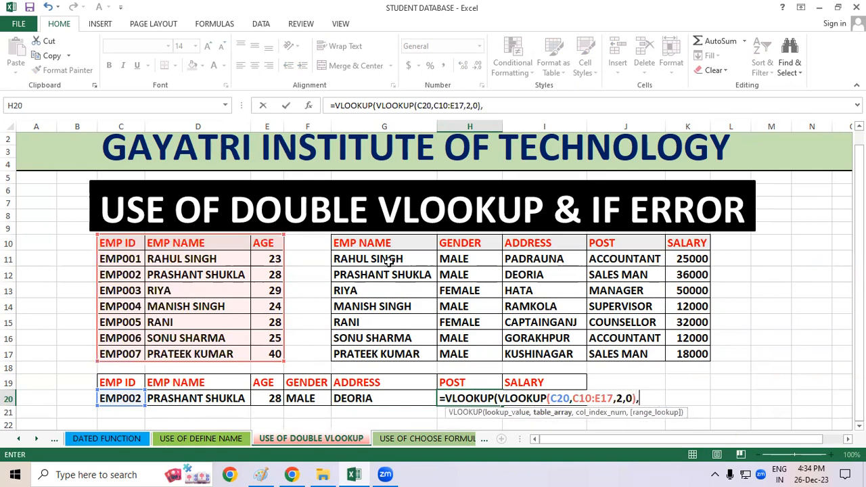
pyautogui.moveTo(391, 243); pyautogui.dragTo(671, 348)
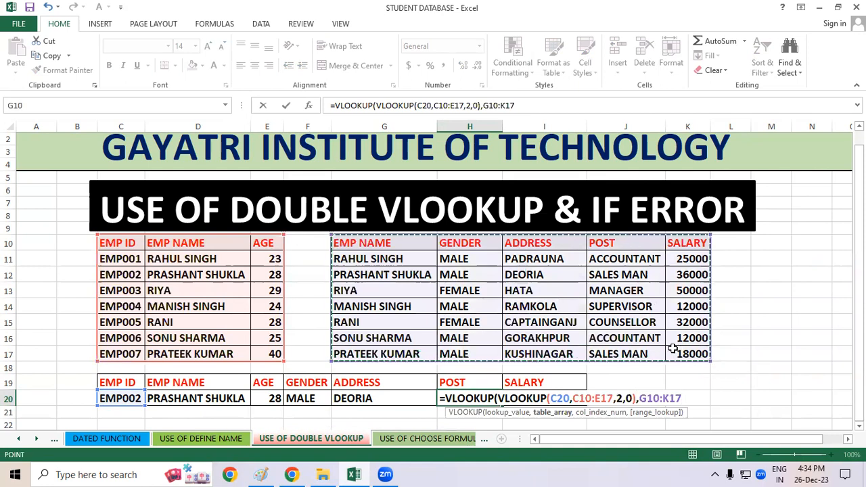
pyautogui.write(',')
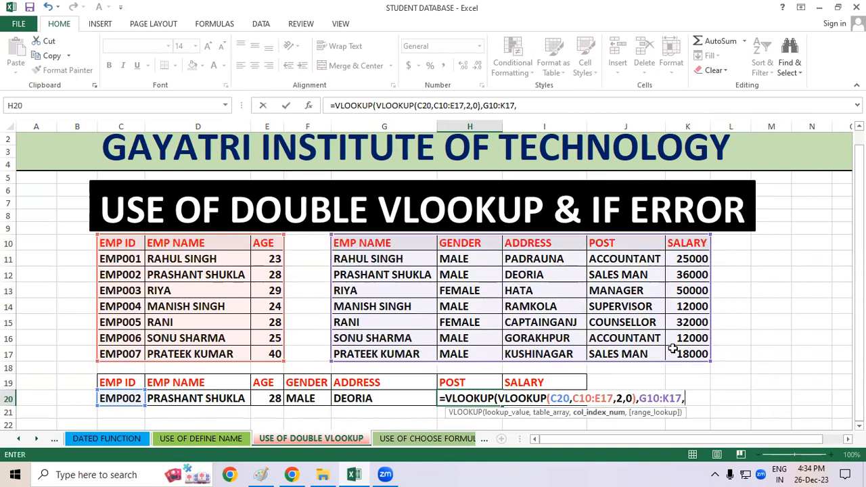
pyautogui.write('4,0')
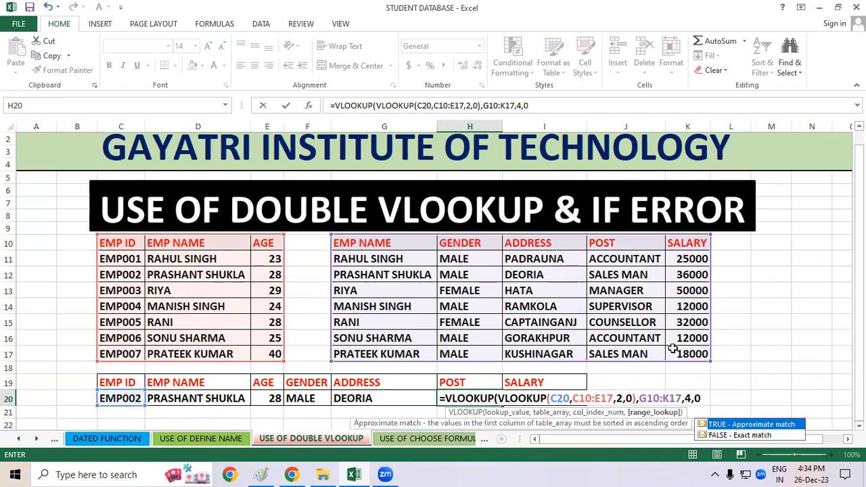
pyautogui.write(')')
pyautogui.press('Return')
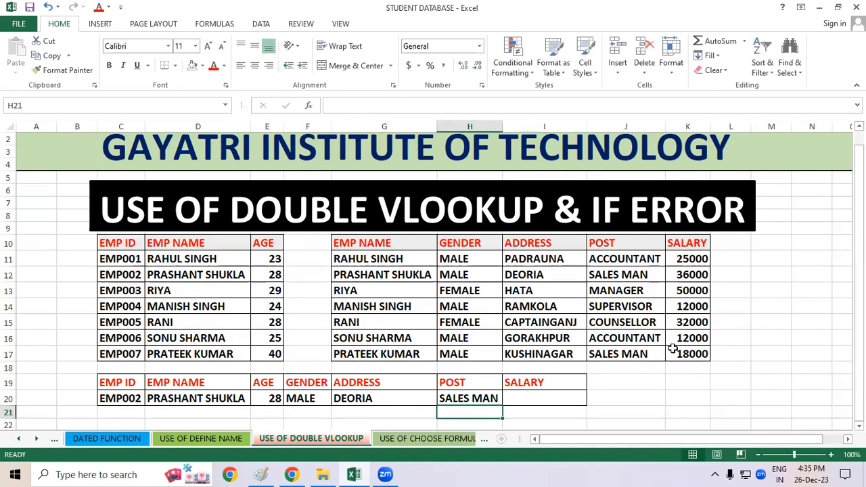
# Start a double VLOOKUP in the SALARY cell I20, using VLOOKUP(C20,C10:E17,2,0) as the outer lookup value
pyautogui.click(550, 395)
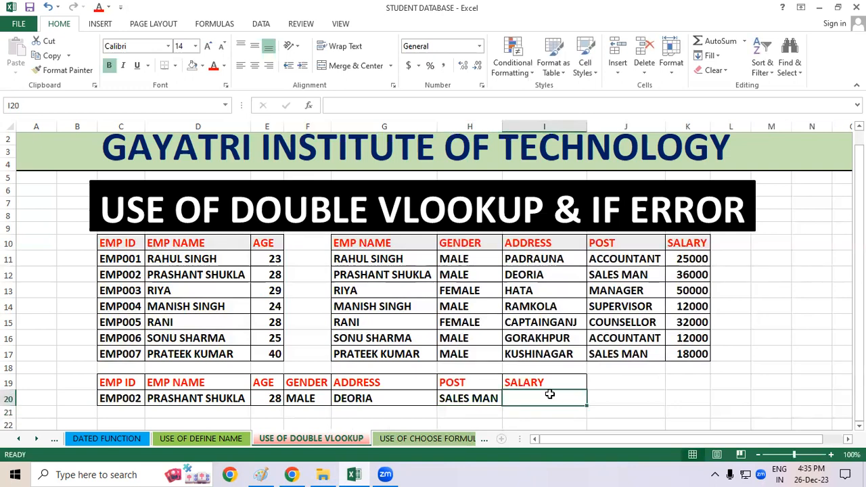
pyautogui.write('=vloo')
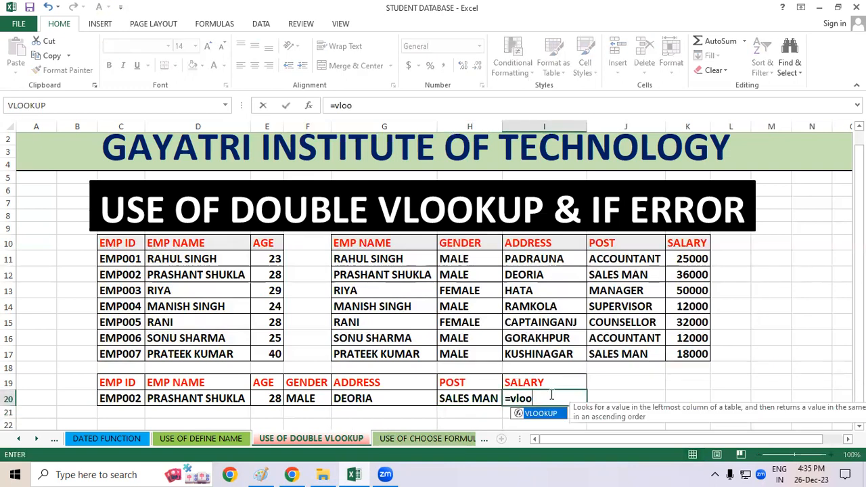
pyautogui.press('Tab')
pyautogui.write('vloo')
pyautogui.press('Tab')
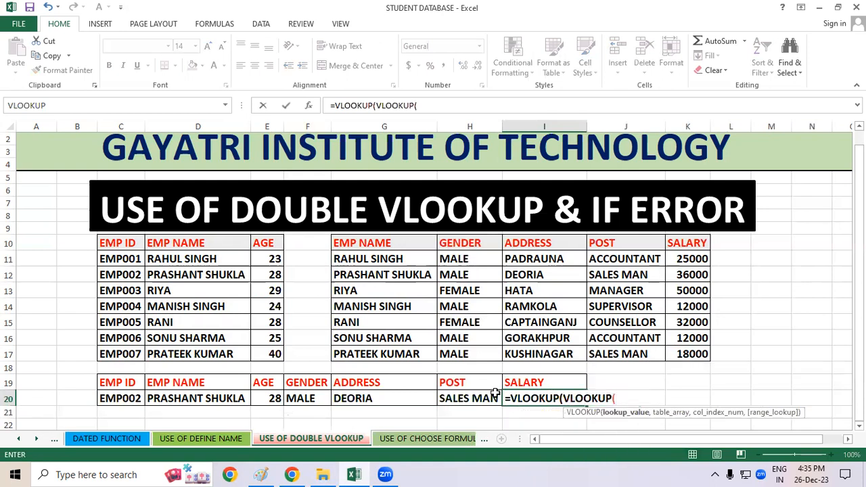
pyautogui.click(136, 400)
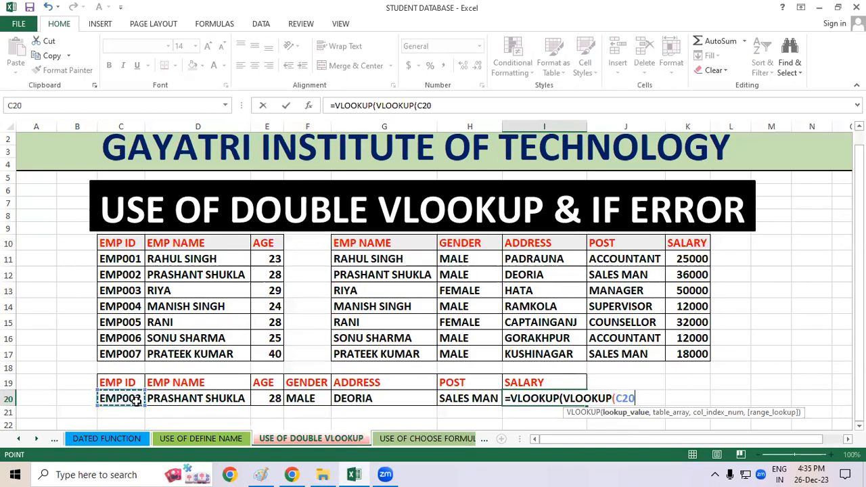
pyautogui.write(',')
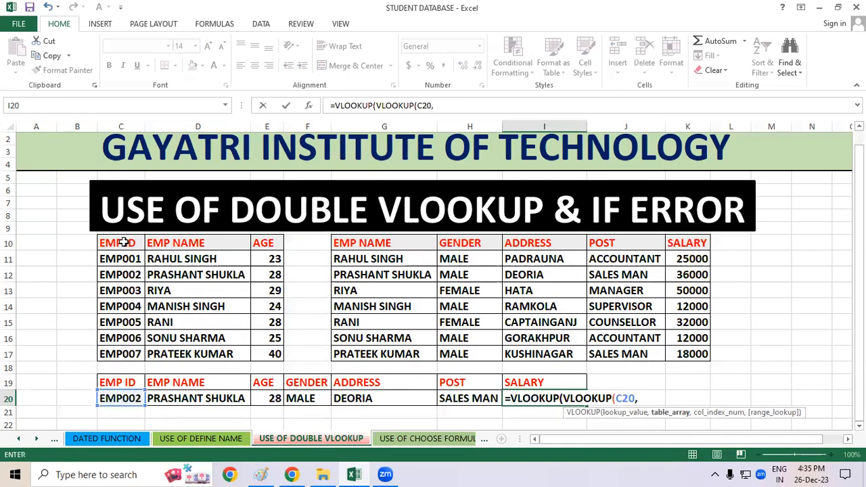
pyautogui.moveTo(125, 245); pyautogui.dragTo(262, 353)
pyautogui.write(',')
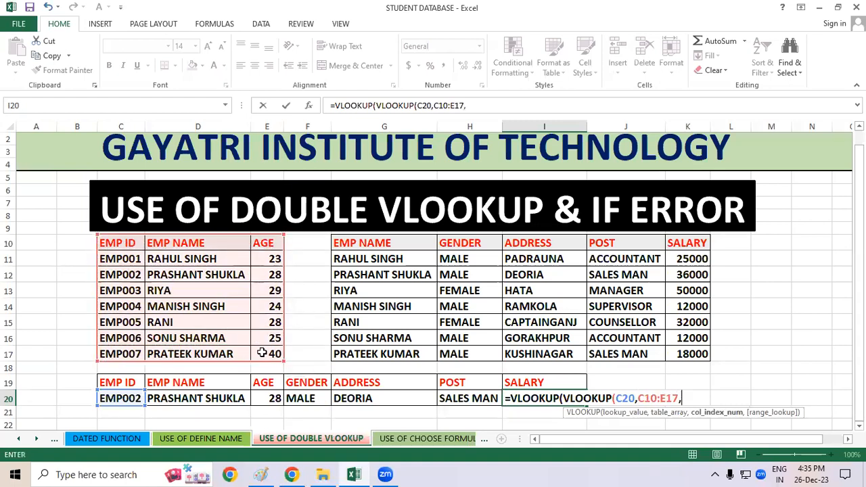
pyautogui.write('2,0')
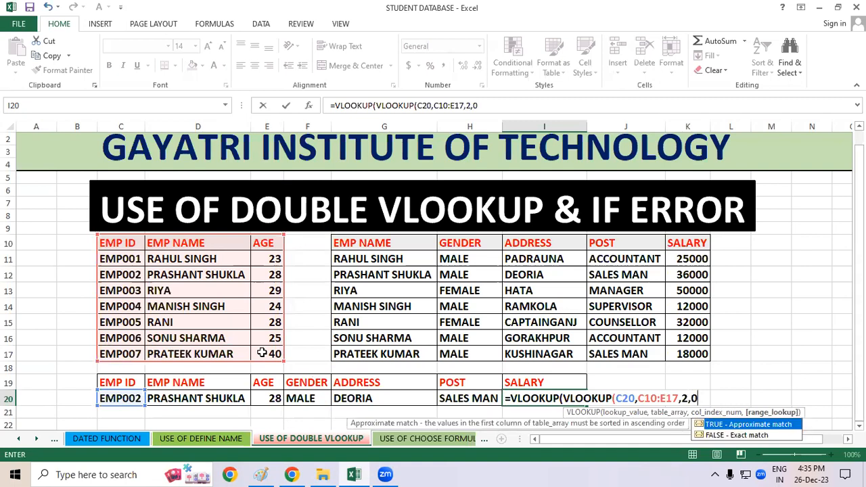
pyautogui.write('),')
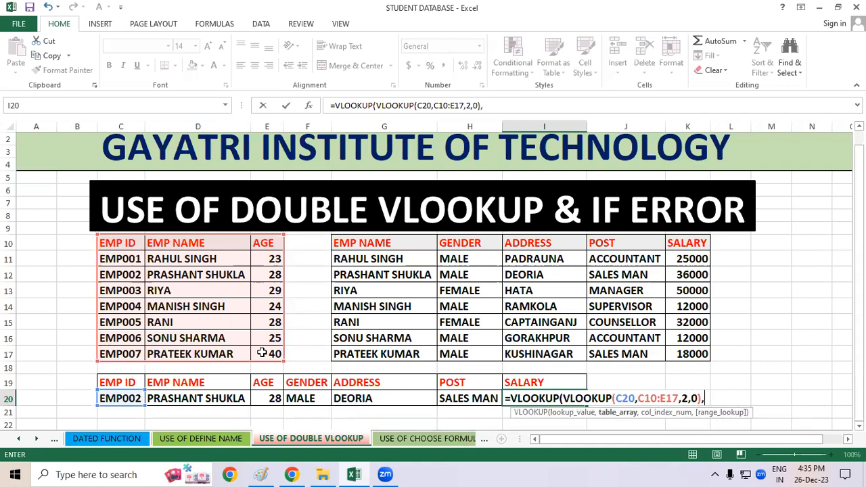
# Complete the I20 formula with table G10:K17, column index 5 and exact match 0
pyautogui.moveTo(384, 245); pyautogui.dragTo(683, 349)
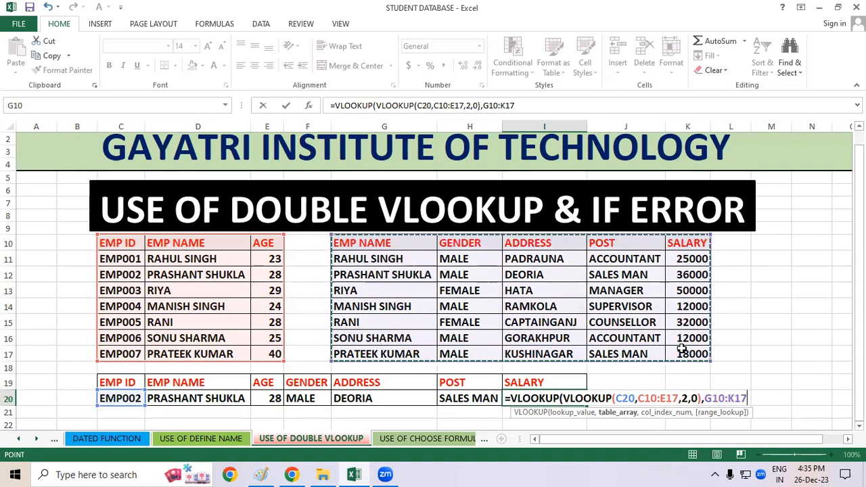
pyautogui.write(',')
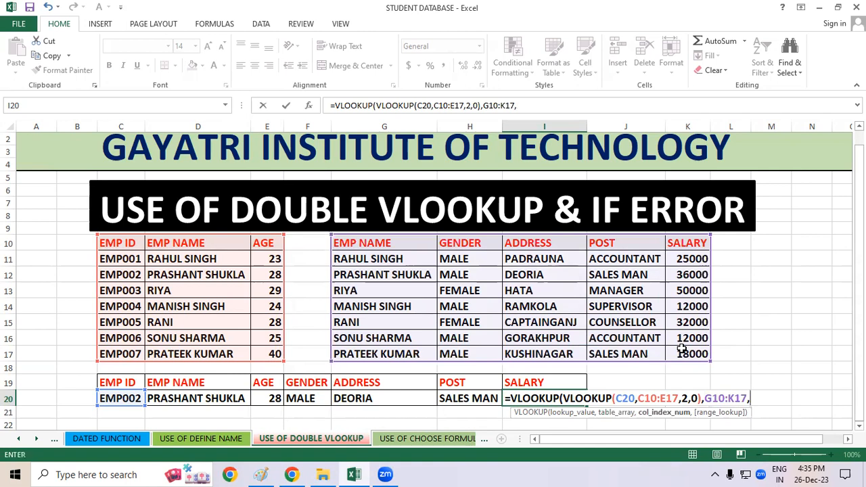
pyautogui.write('4,')
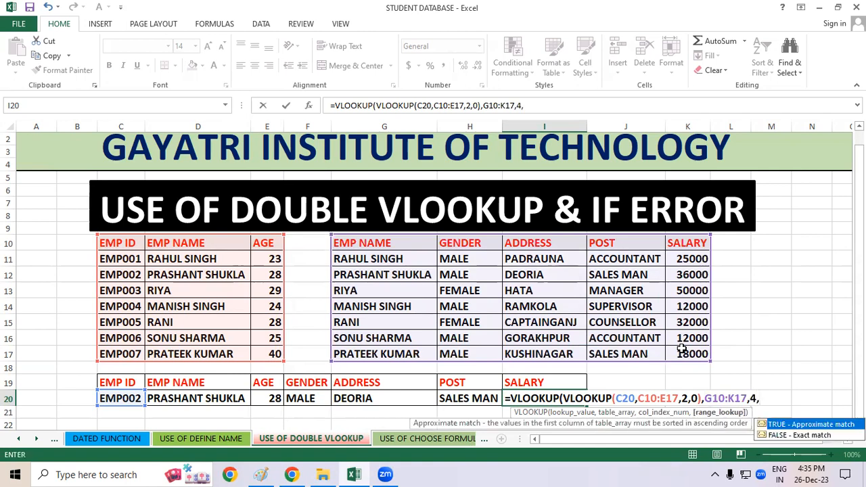
pyautogui.press('BackSpace')
pyautogui.press('BackSpace')
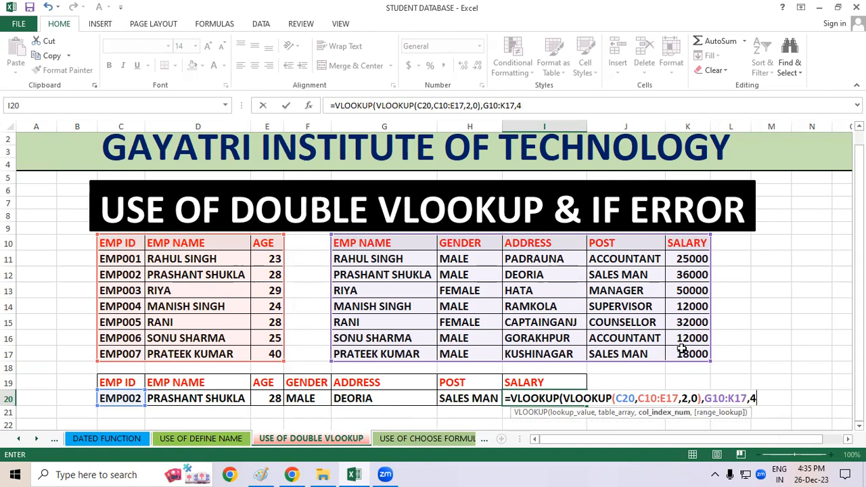
pyautogui.write('5,')
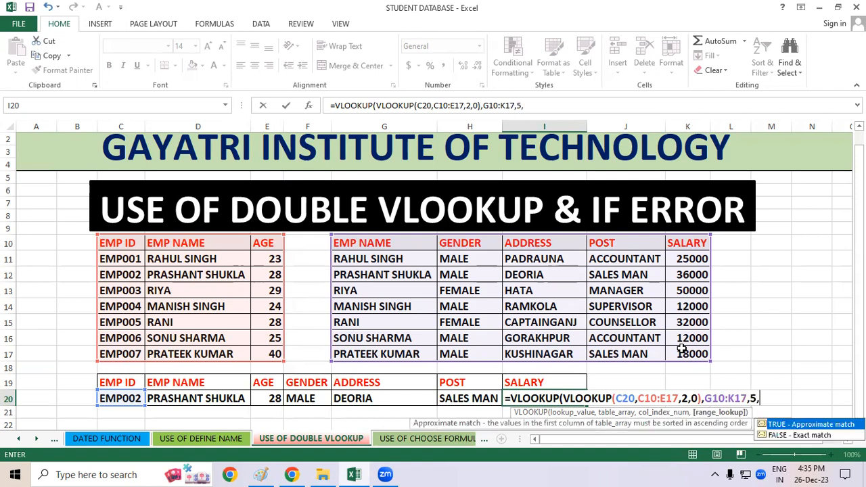
pyautogui.write('0)')
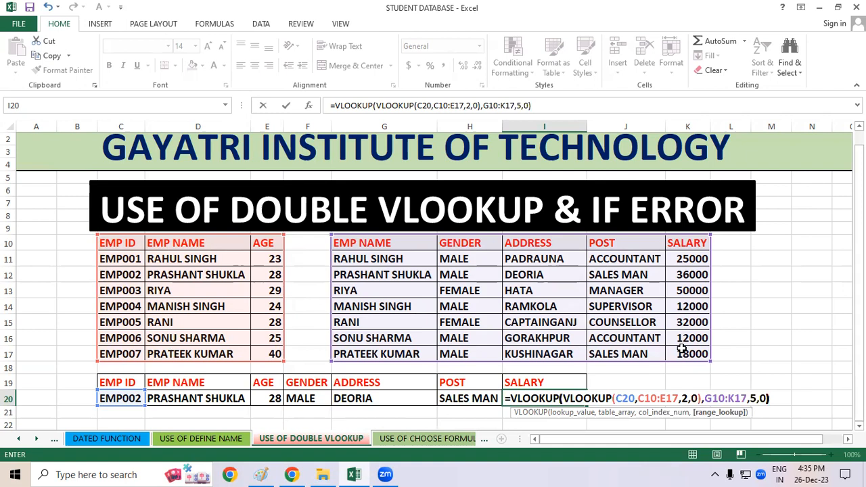
pyautogui.press('Return')
pyautogui.click(667, 386)
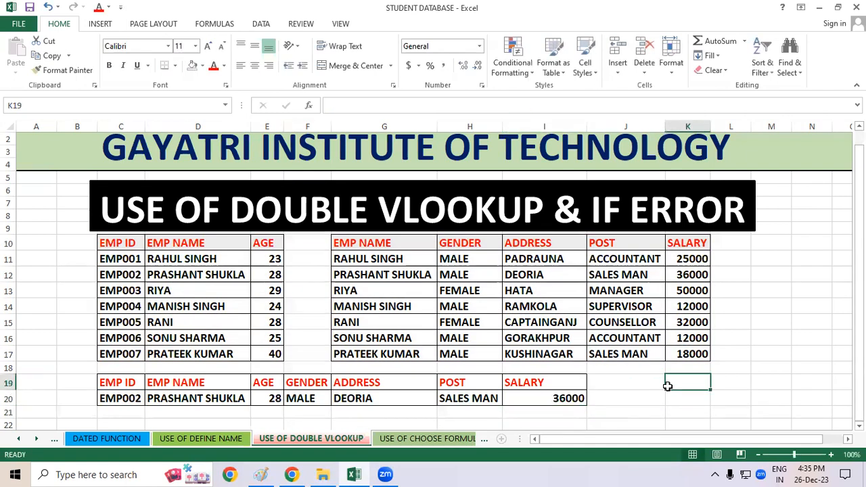
# Examine the employee IDs and names in the first table against the gender, post and salary entries in the second table
pyautogui.moveTo(180, 259); pyautogui.dragTo(557, 327)
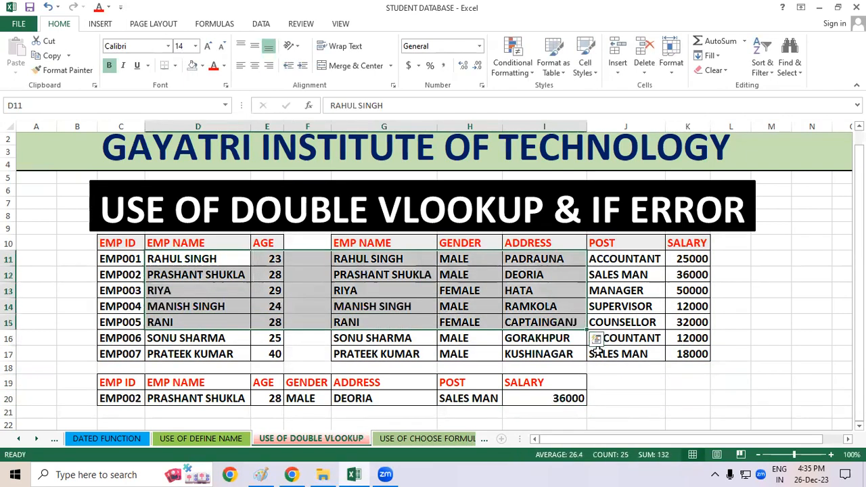
pyautogui.click(618, 365)
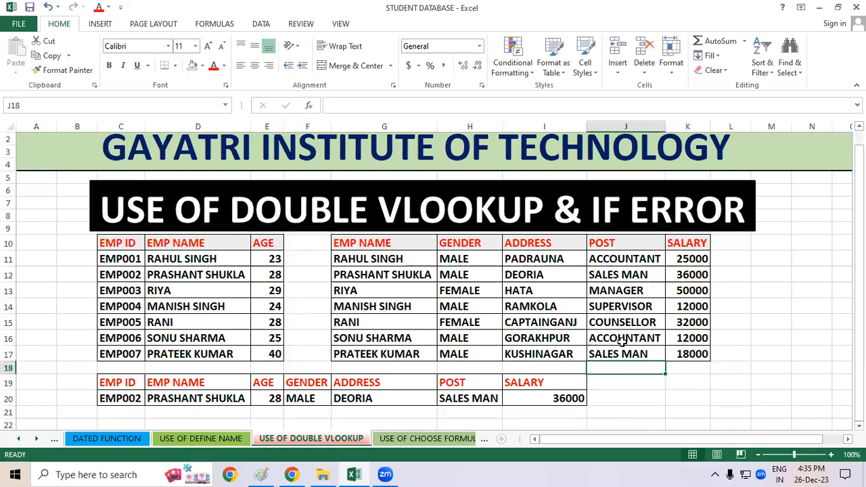
pyautogui.click(287, 290)
pyautogui.moveTo(137, 289); pyautogui.dragTo(142, 336)
pyautogui.click(441, 318)
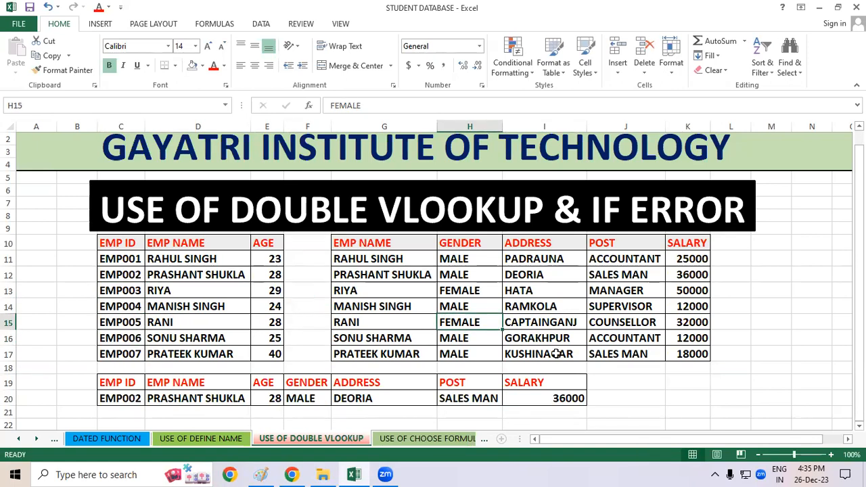
pyautogui.click(744, 303)
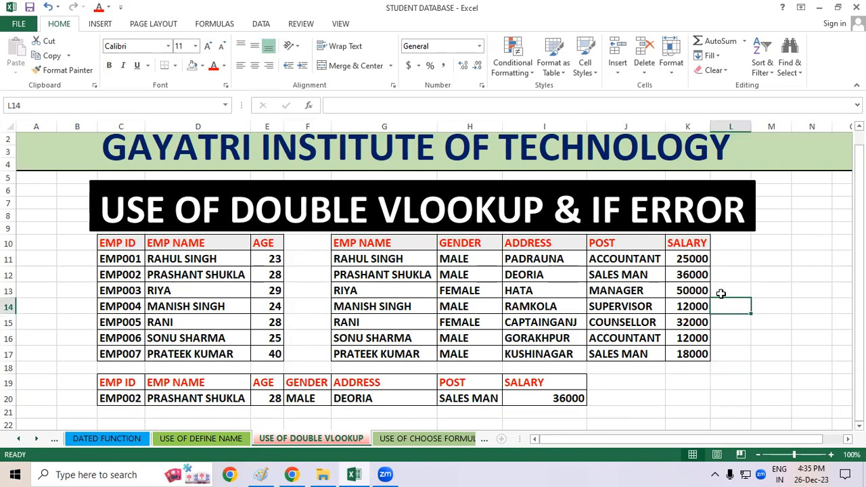
pyautogui.click(675, 308)
pyautogui.click(359, 311)
pyautogui.click(642, 305)
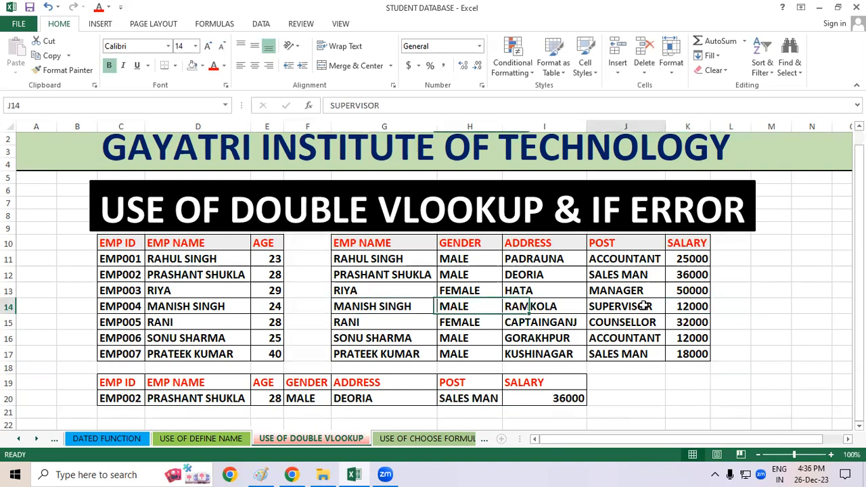
pyautogui.click(701, 378)
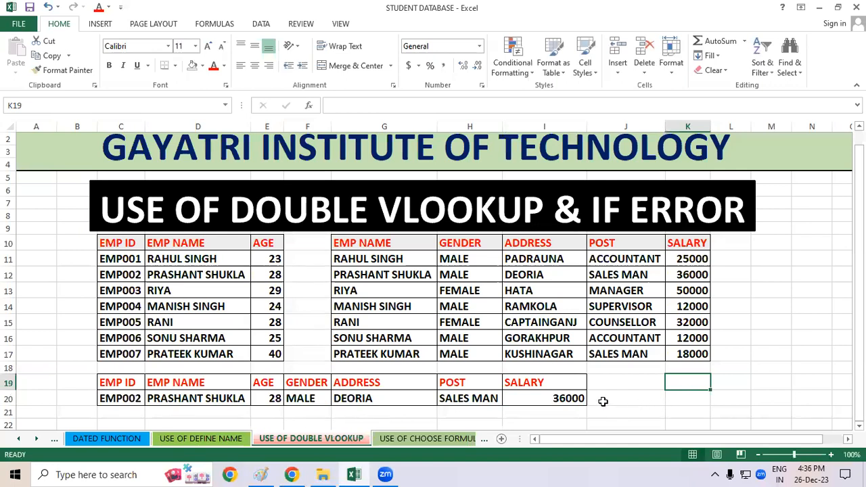
# Change the employee ID in C20 to the ID listed in C17 and compare the result row with that employee's entries in both tables
pyautogui.doubleClick(139, 397)
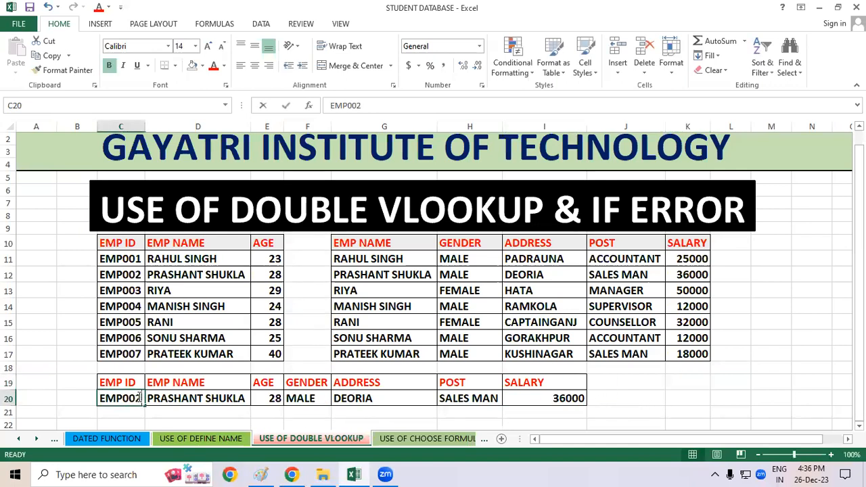
pyautogui.press('BackSpace')
pyautogui.write('7')
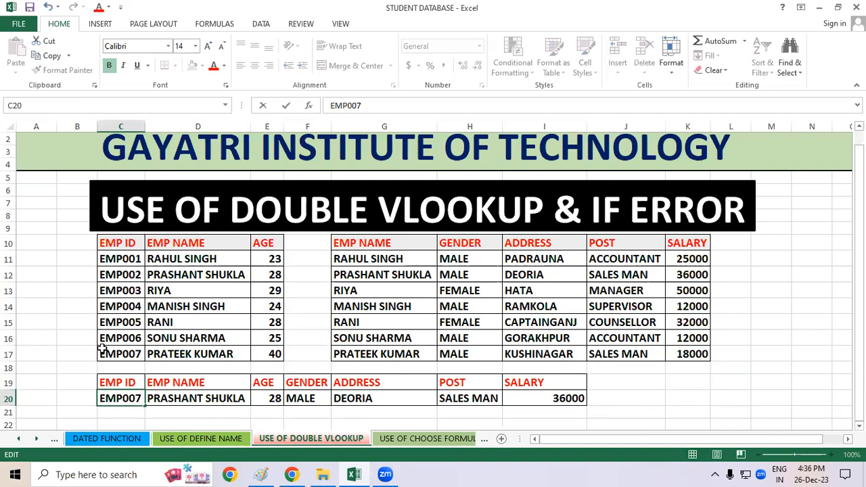
pyautogui.click(47, 322)
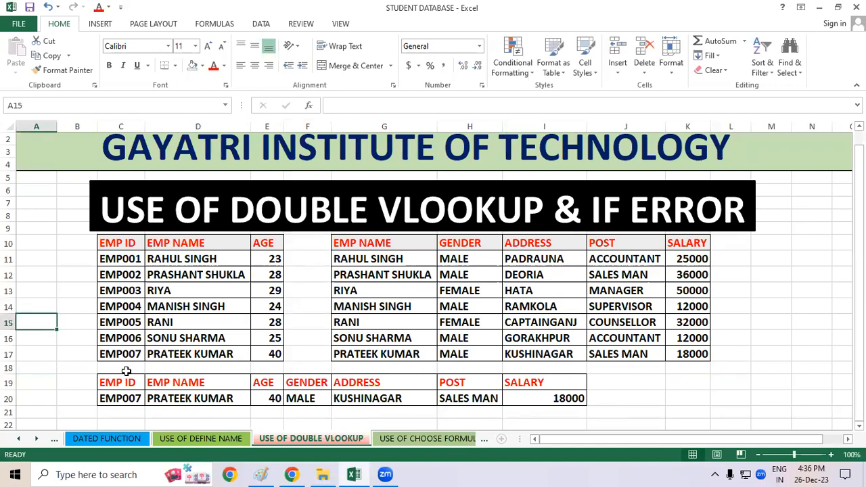
pyautogui.click(161, 353)
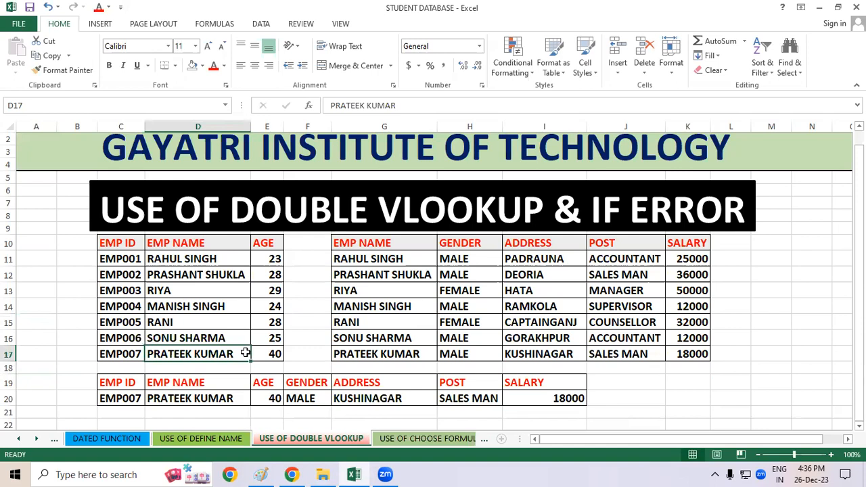
pyautogui.moveTo(423, 354); pyautogui.dragTo(668, 353)
pyautogui.click(554, 397)
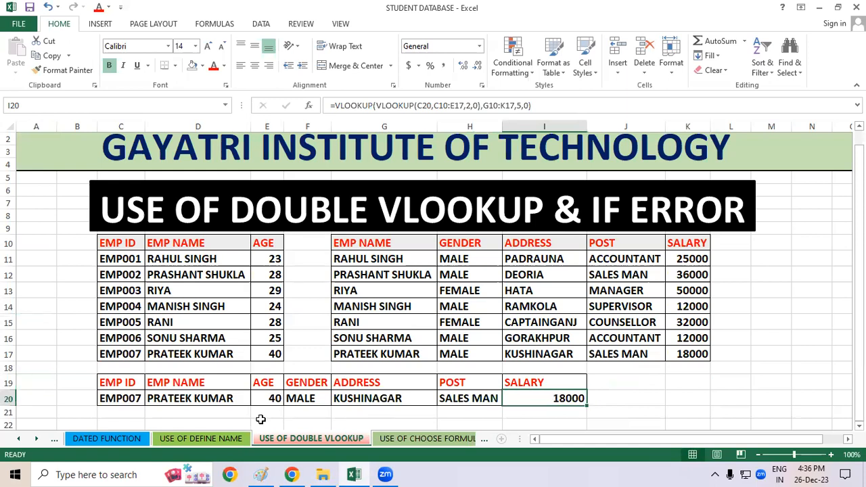
# Change the employee ID in C20 to the number following the last listed ID to test the lookups with an unlisted employee
pyautogui.doubleClick(140, 396)
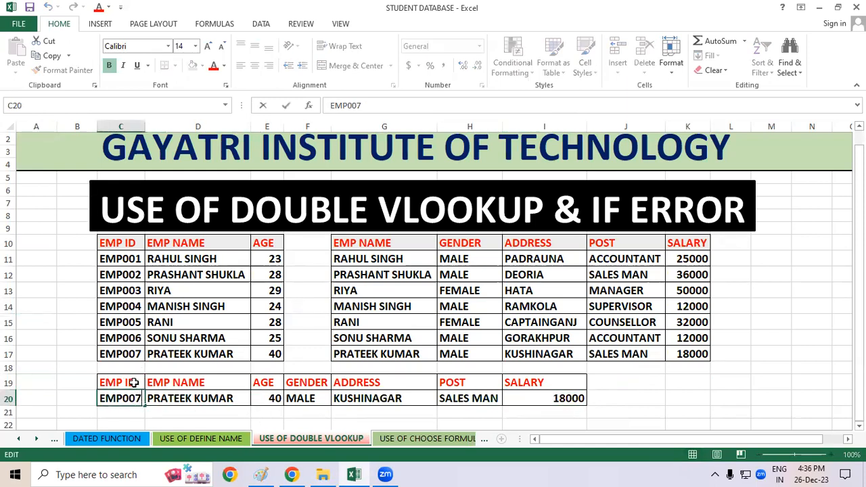
pyautogui.press('BackSpace')
pyautogui.write('8')
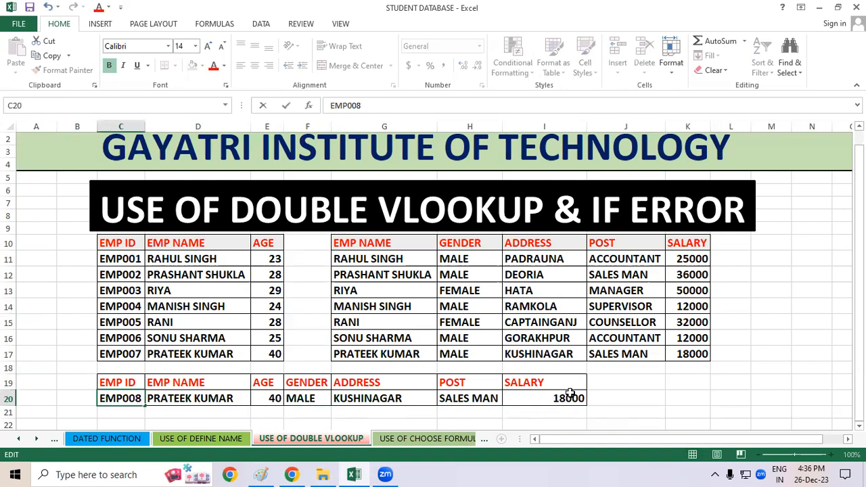
pyautogui.click(703, 391)
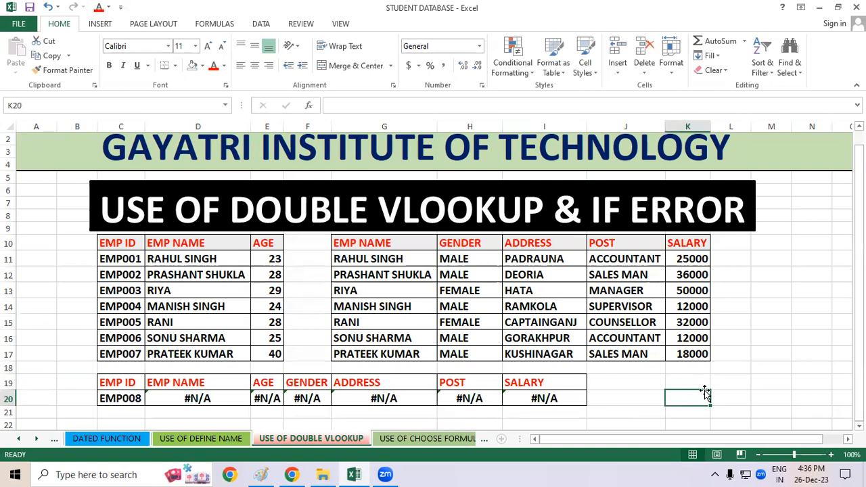
# Set the employee ID in C20 back to the last ID listed in the first table
pyautogui.click(139, 401)
pyautogui.doubleClick(143, 399)
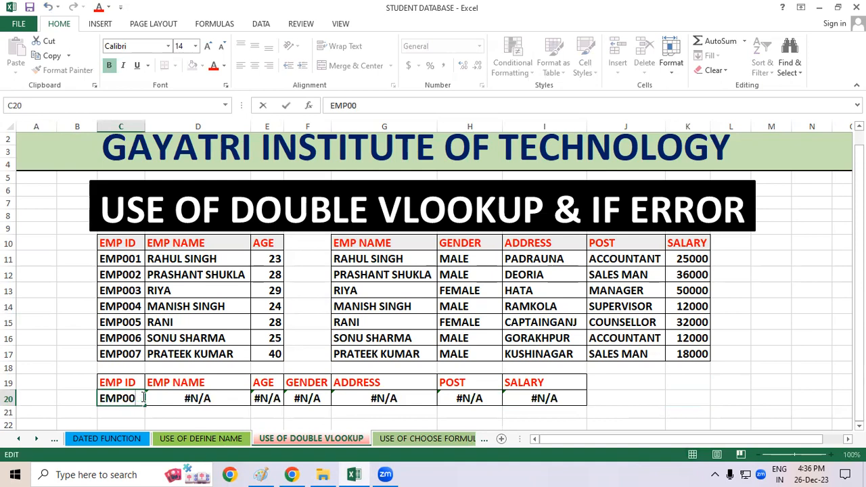
pyautogui.write('7')
pyautogui.click(648, 386)
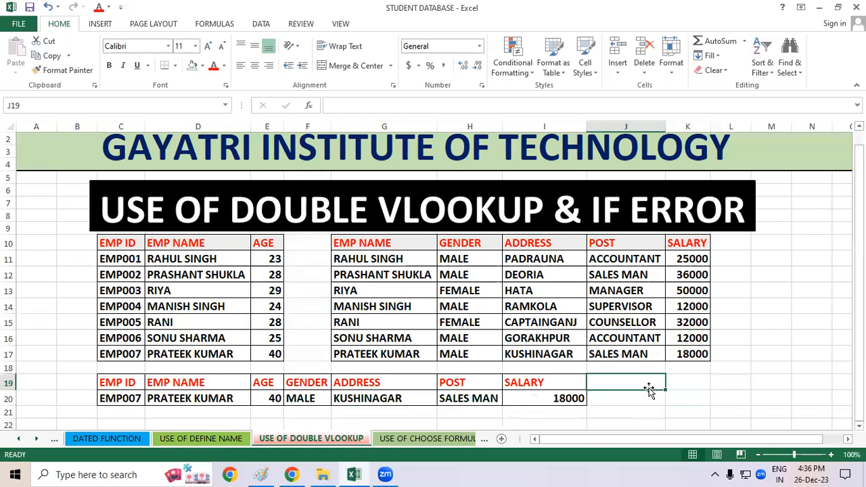
# Wrap the EMP NAME formula in D20 in IFERROR, with "emp not found" as the value if error
pyautogui.doubleClick(191, 399)
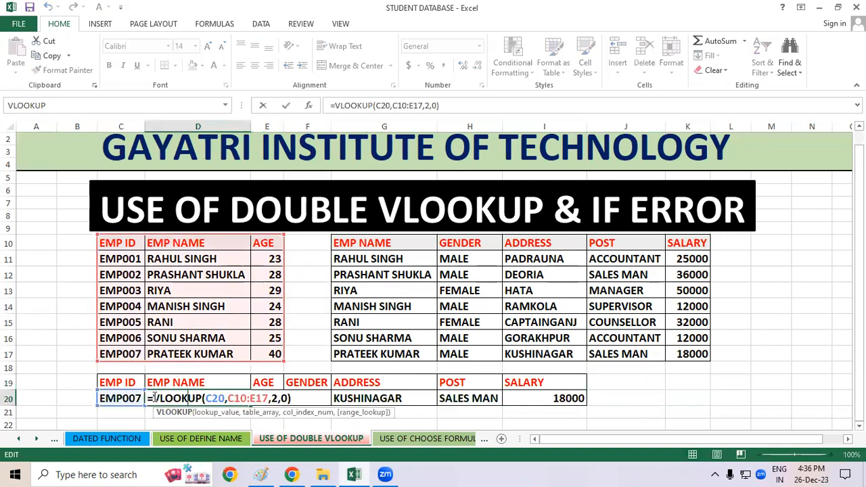
pyautogui.click(155, 398)
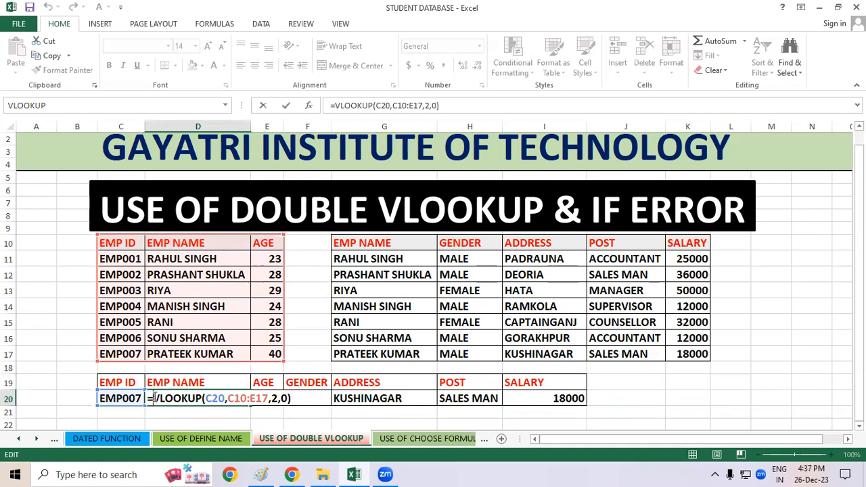
pyautogui.write('ife')
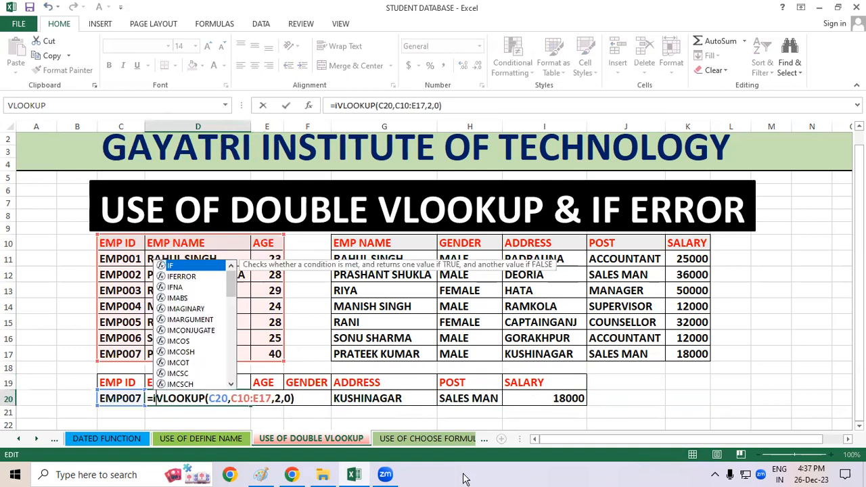
pyautogui.write('rror')
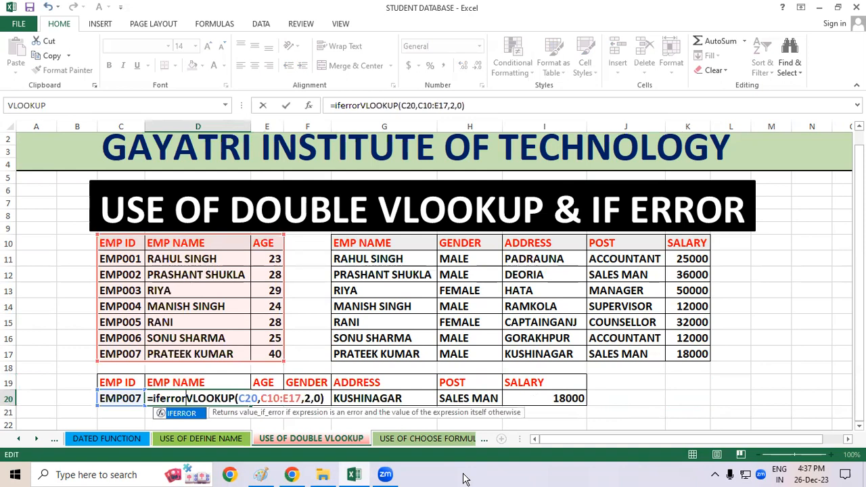
pyautogui.write('(VLOOKUP(C20')
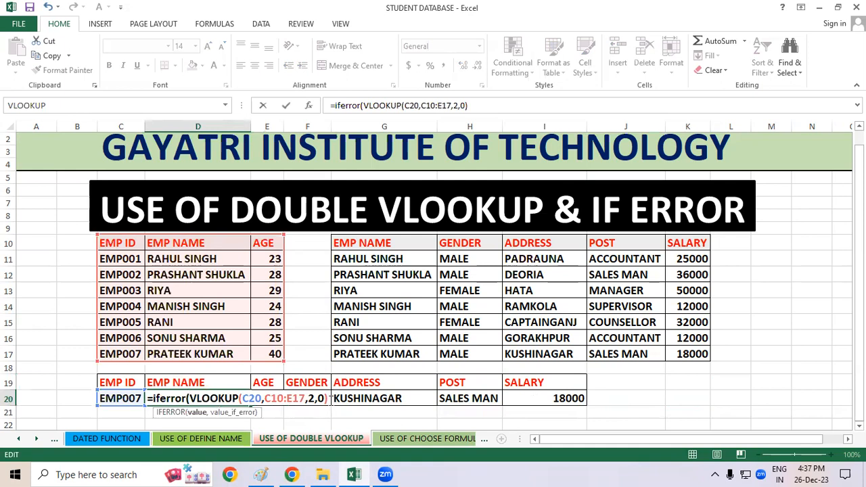
pyautogui.write(',C10:E17,2,0),')
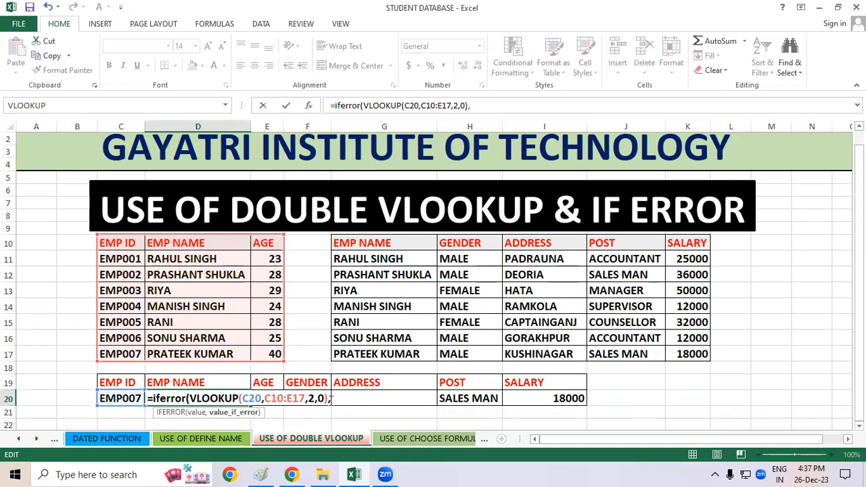
pyautogui.write('"')
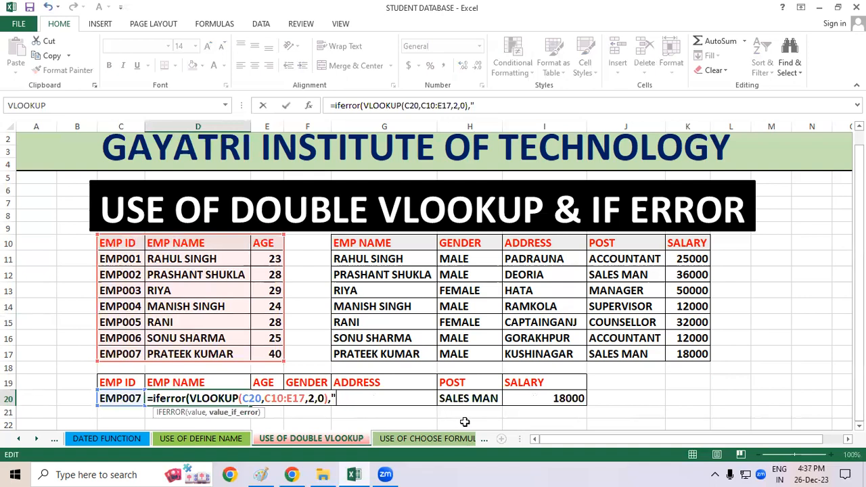
pyautogui.write('emp')
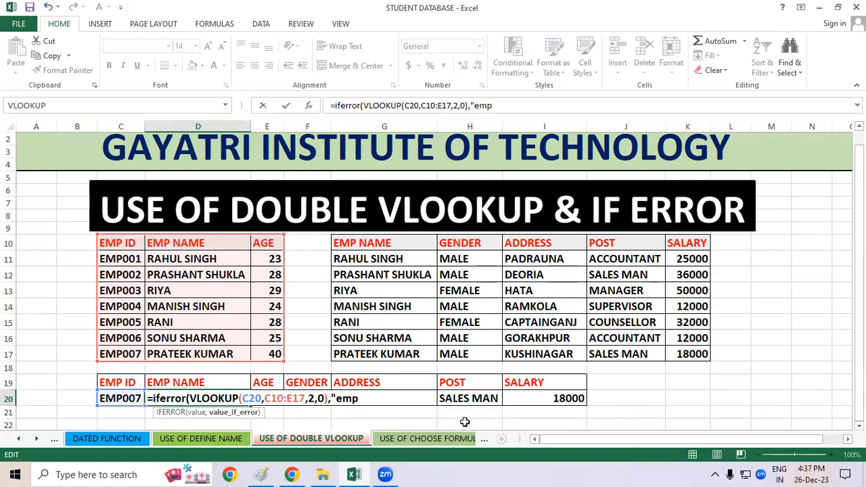
pyautogui.write(' not found"')
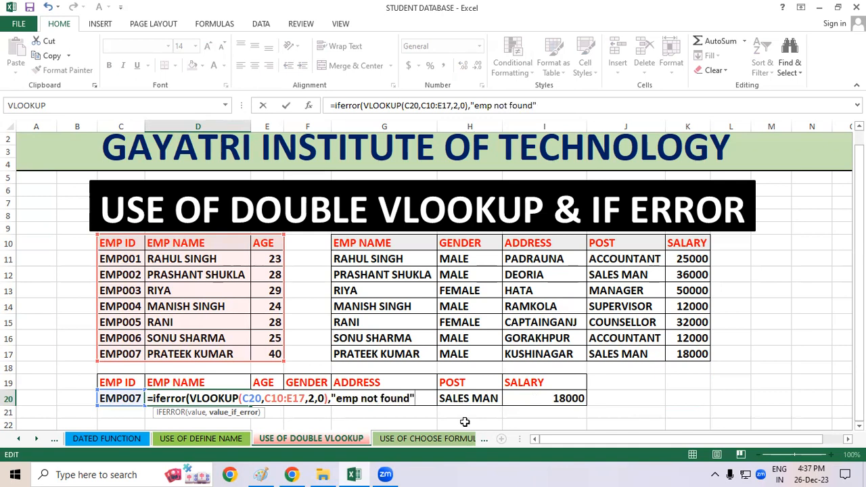
pyautogui.write(')')
pyautogui.press('Return')
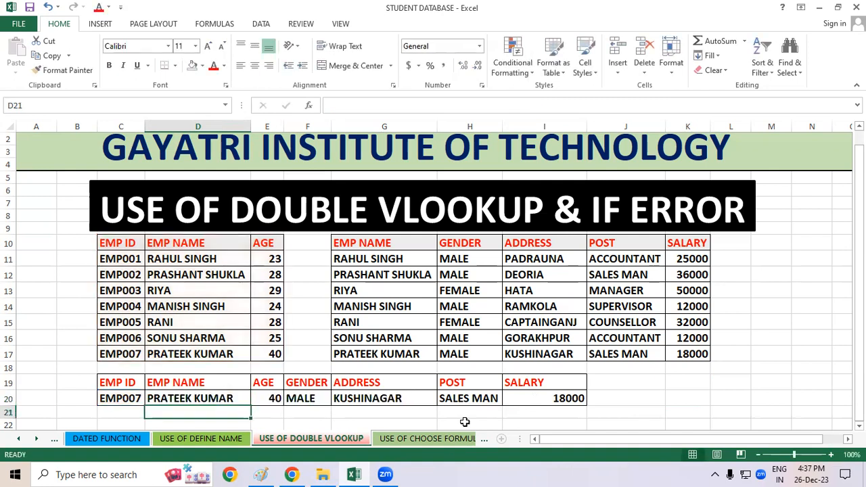
# Wrap the AGE formula in E20 in IFERROR, with "age not found" as the value if error
pyautogui.doubleClick(264, 400)
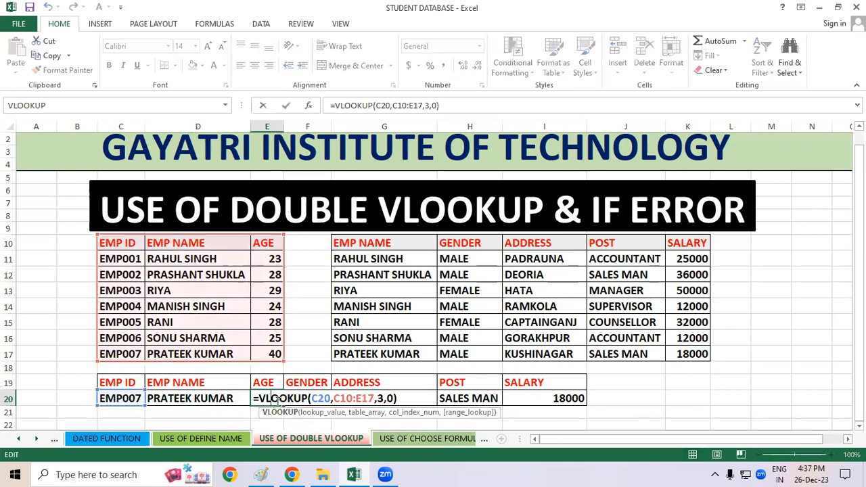
pyautogui.click(262, 399)
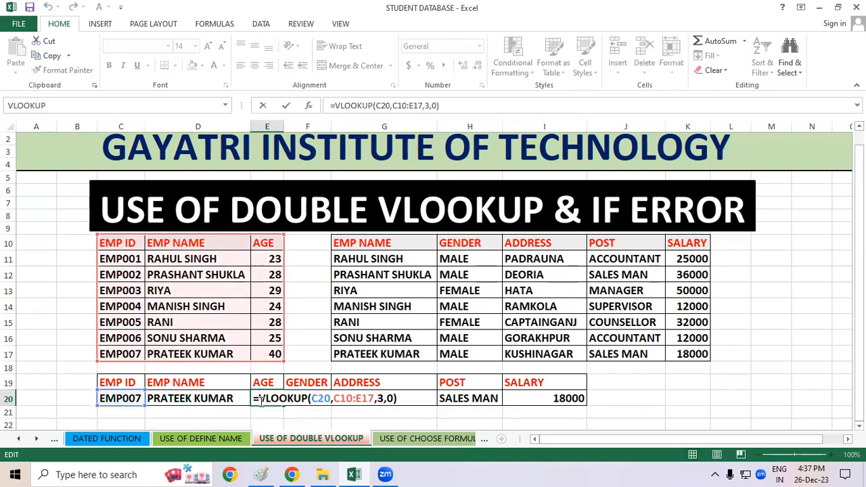
pyautogui.write('iferr')
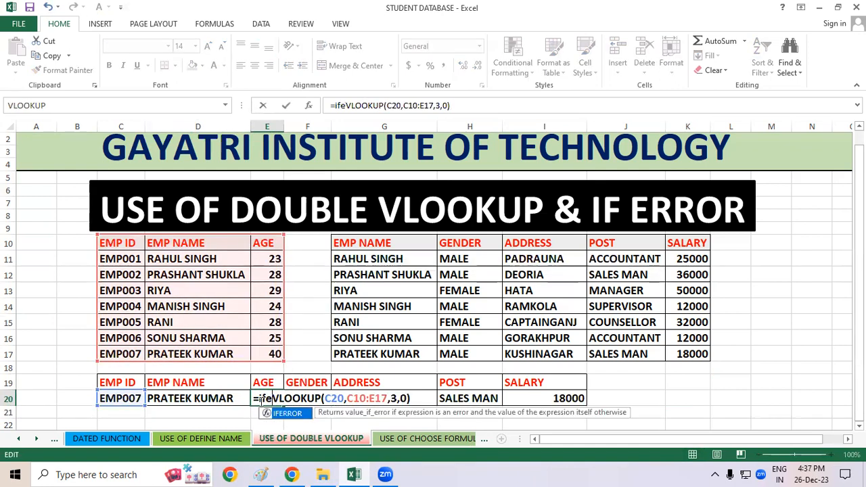
pyautogui.write('or')
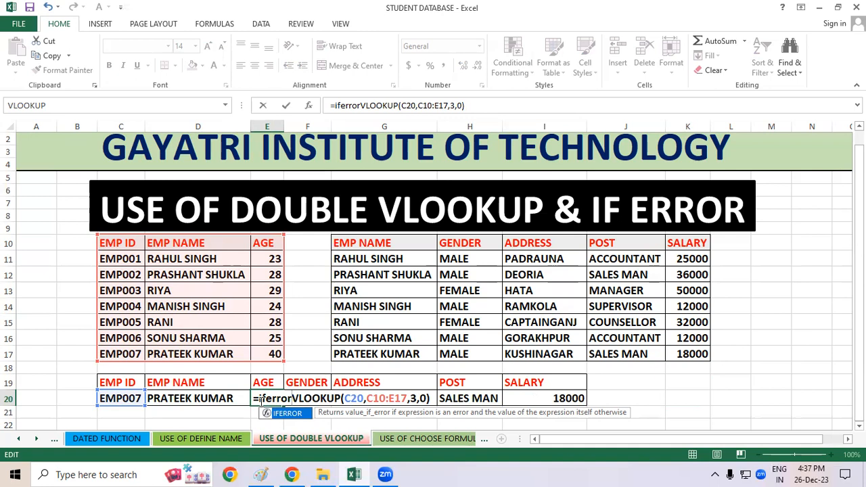
pyautogui.write('(VLOOKUP(C20')
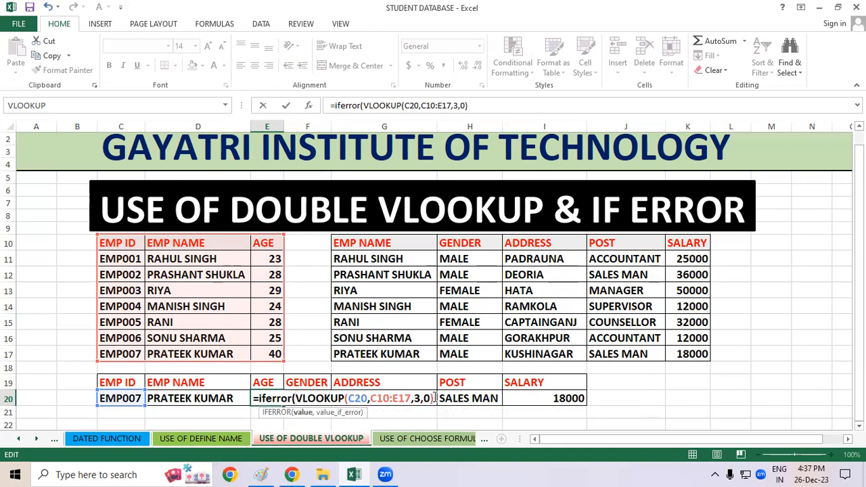
pyautogui.write(',C10:E17,3,0),"')
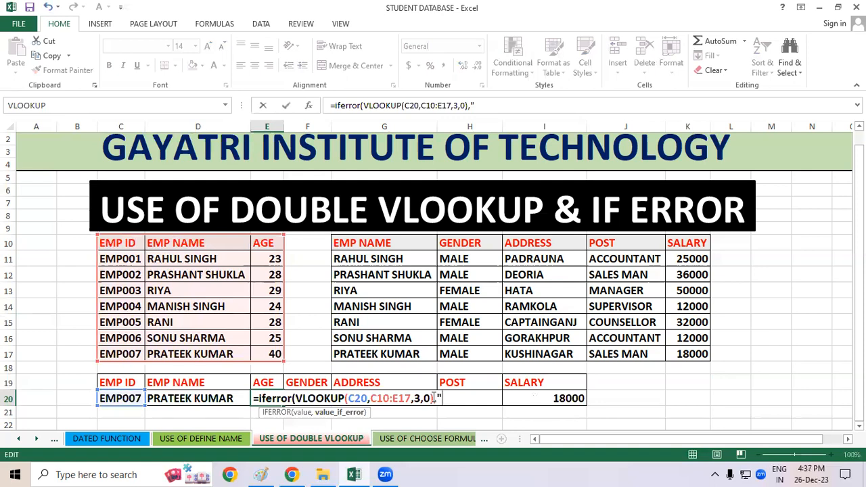
pyautogui.write('age not')
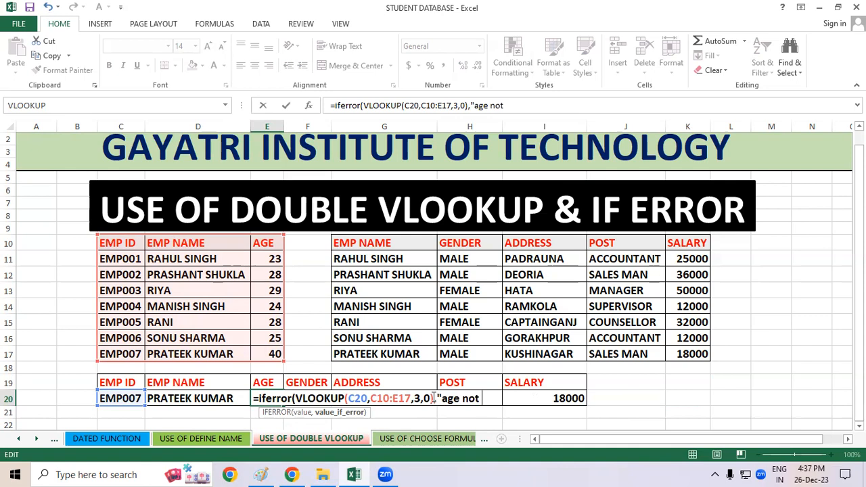
pyautogui.write(' found")')
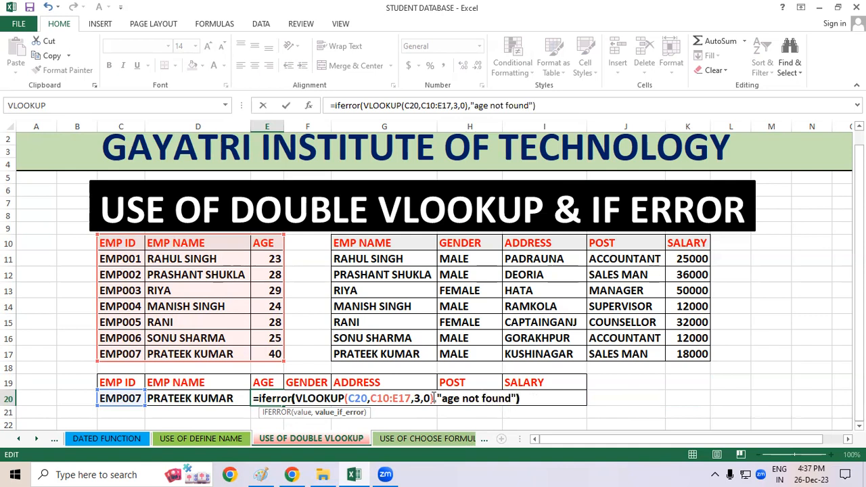
pyautogui.press('Return')
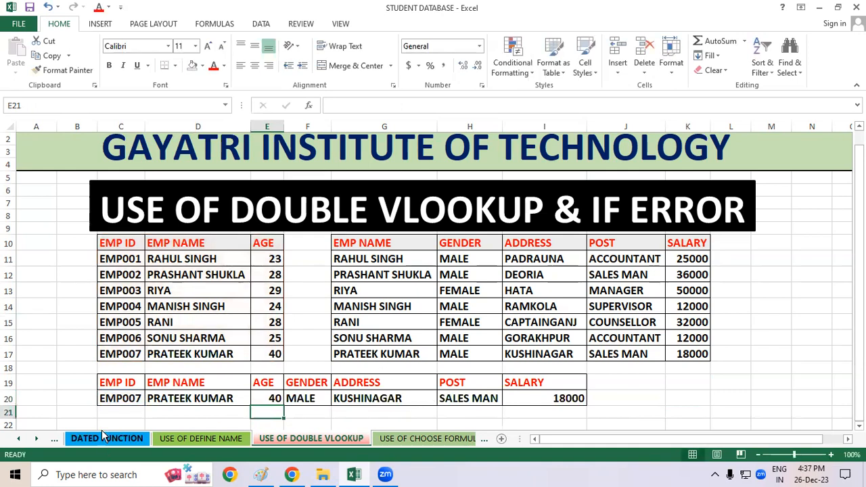
# Wrap the double VLOOKUP in the GENDER cell F20 in IFERROR, with "gender not found" as the value if error
pyautogui.doubleClick(309, 399)
pyautogui.click(292, 398)
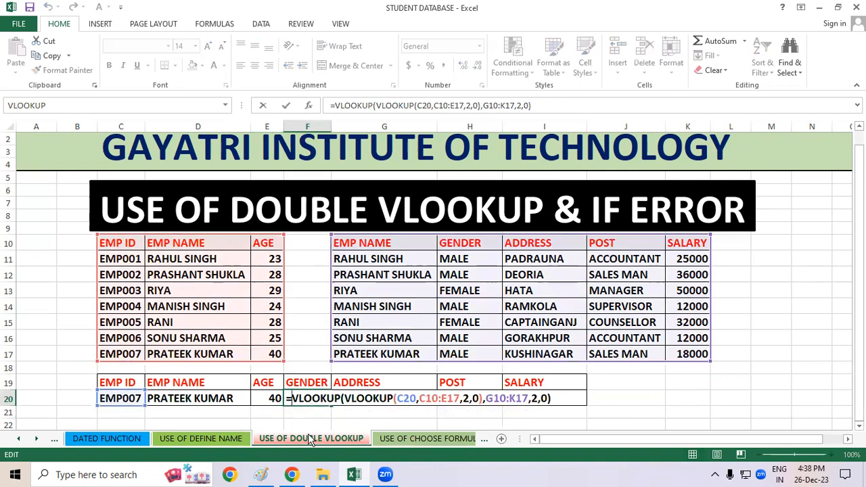
pyautogui.write('iferror')
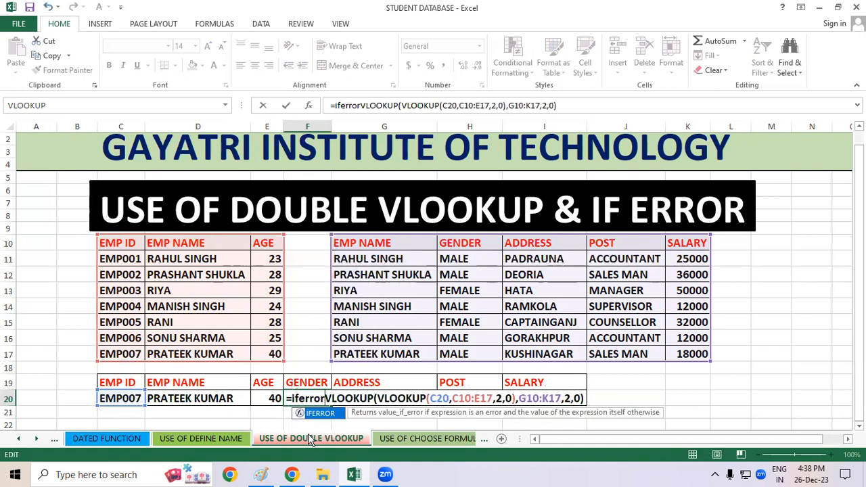
pyautogui.write('(')
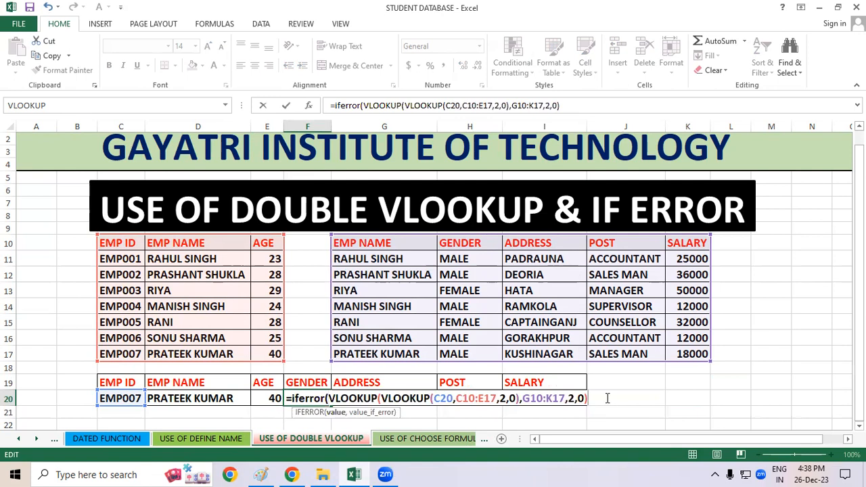
pyautogui.write(',"')
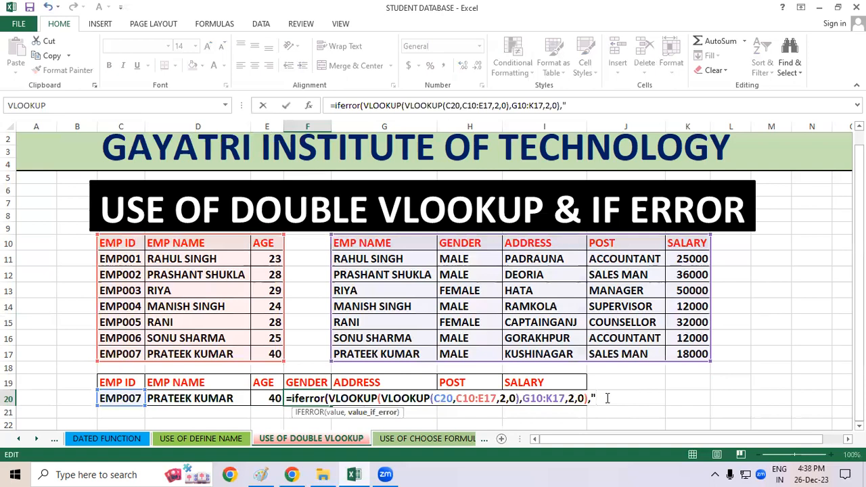
pyautogui.write('gender not found")')
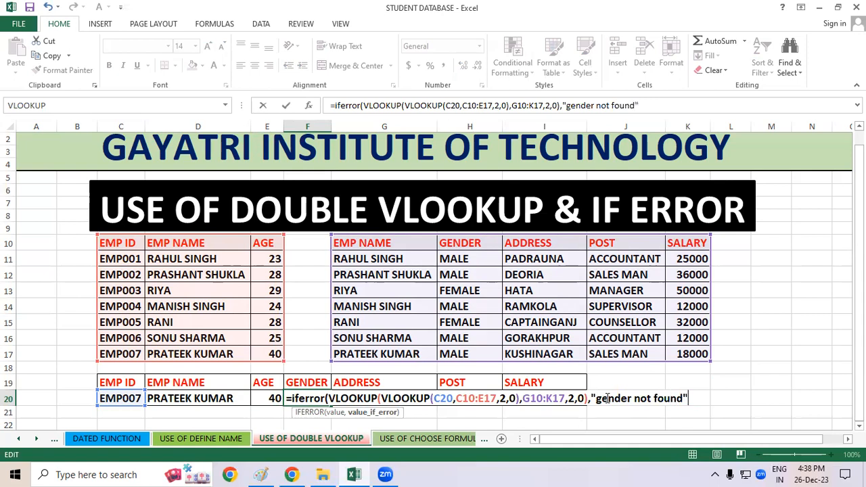
pyautogui.press('Return')
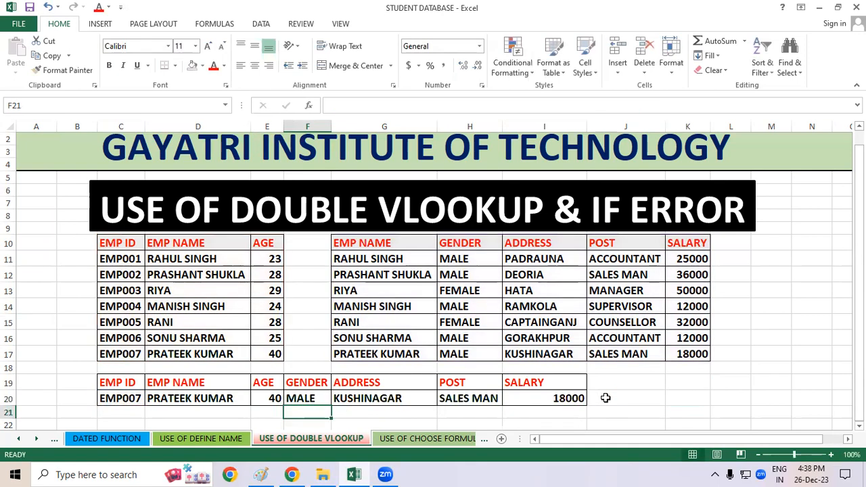
# Change the employee ID in C20 to an ID that is not listed in the first table
pyautogui.click(726, 413)
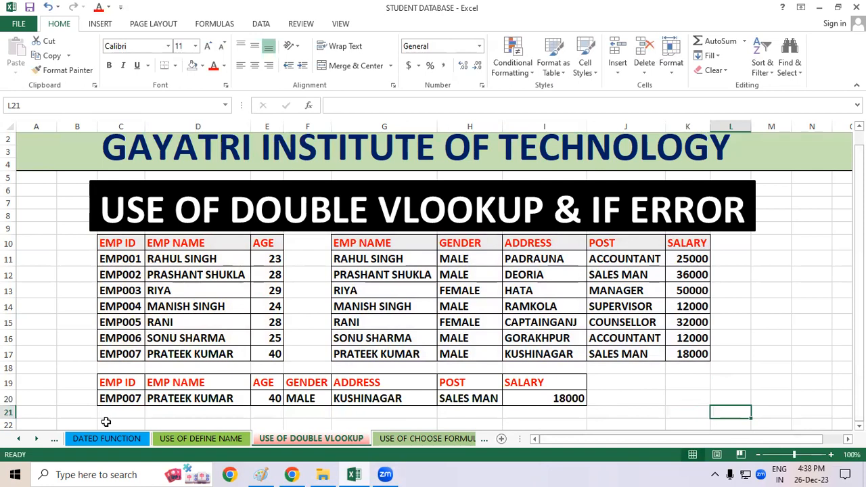
pyautogui.doubleClick(140, 398)
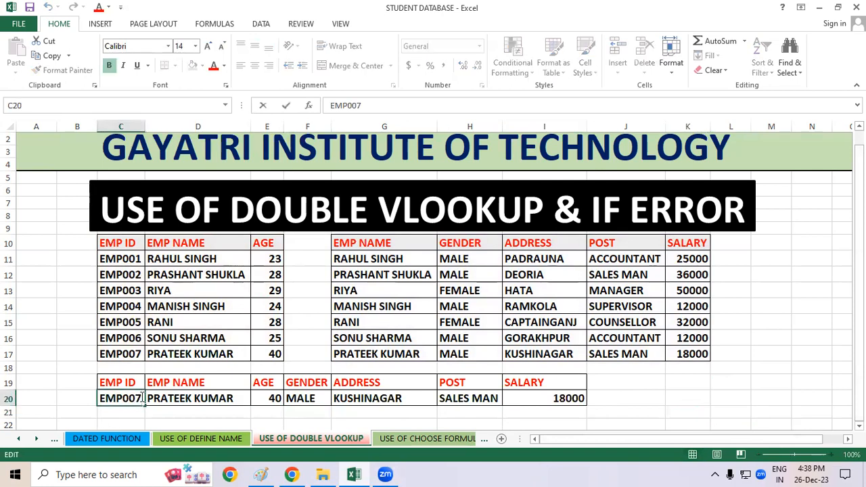
pyautogui.press('BackSpace')
pyautogui.write('8')
pyautogui.click(841, 367)
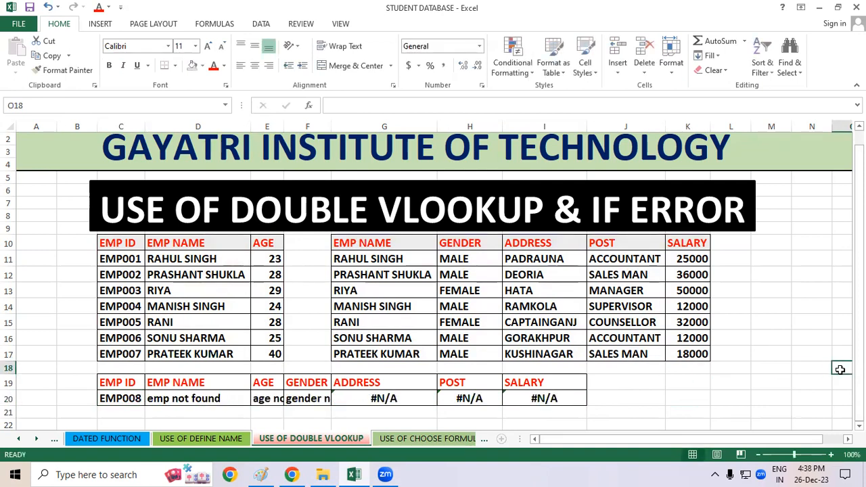
# Autofit the widths of columns C through I to their contents
pyautogui.moveTo(121, 126); pyautogui.dragTo(586, 125)
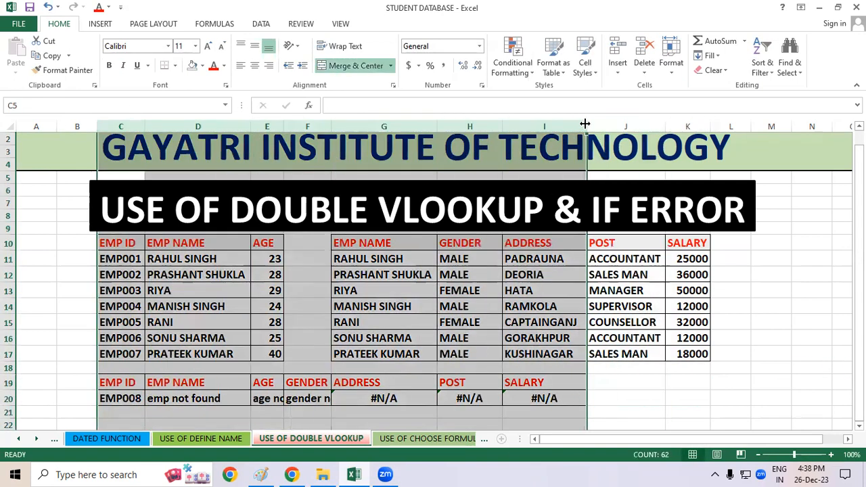
pyautogui.doubleClick(586, 126)
pyautogui.click(780, 377)
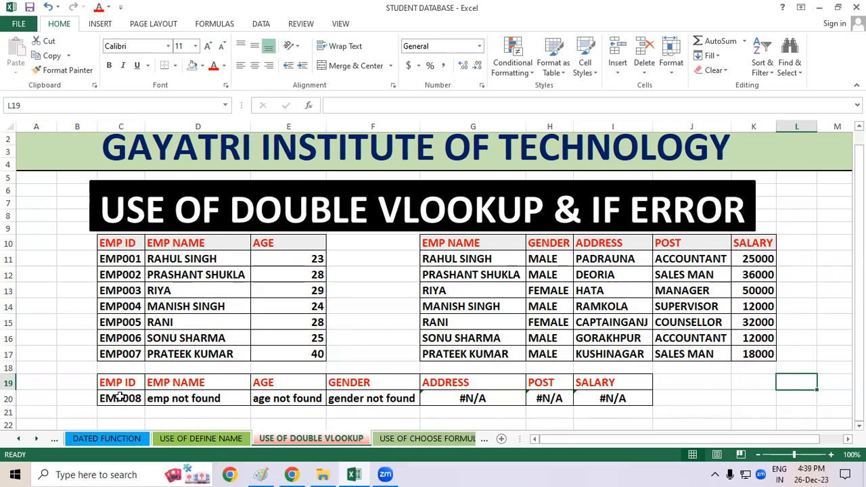
# Undo the column autofit, the unlisted employee ID and the IFERROR wrappers in the AGE and GENDER cells
pyautogui.hotkey('ctrl', 'z')
pyautogui.hotkey('ctrl', 'z')
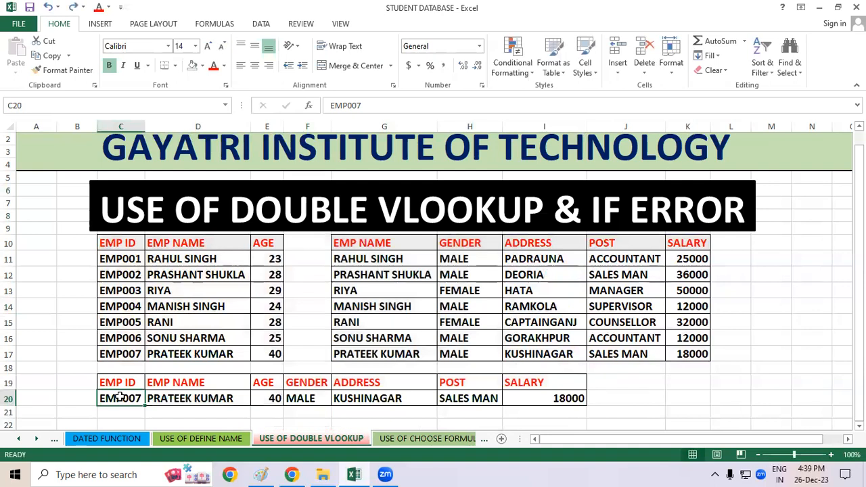
pyautogui.press('Right')
pyautogui.press('Right')
pyautogui.press('Right')
pyautogui.press('Left')
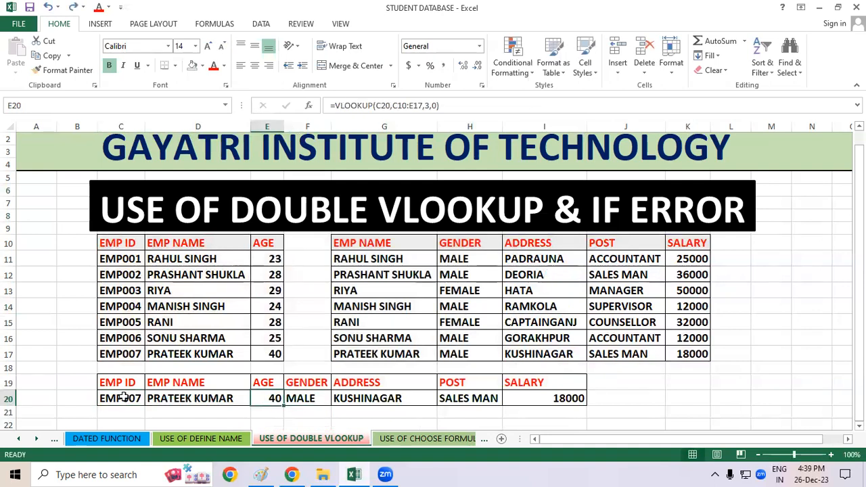
# Review the IFERROR formula in D20, and undo it together with the preceding employee ID change in C20
pyautogui.doubleClick(180, 399)
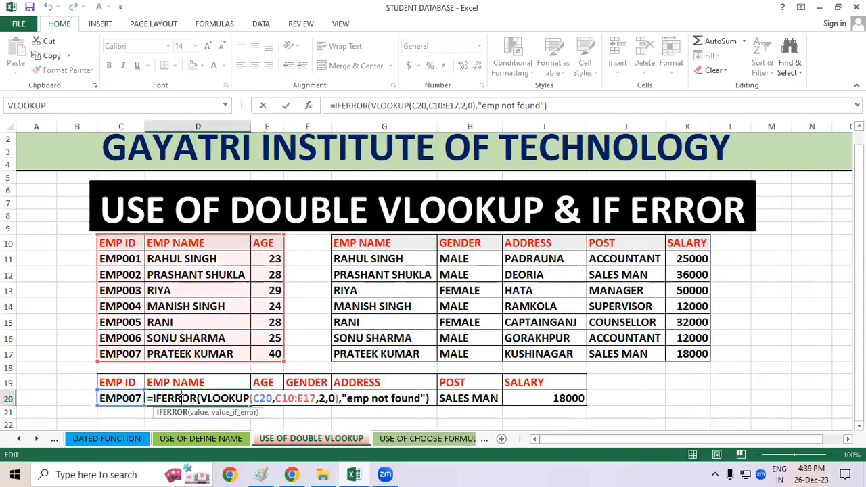
pyautogui.click(432, 397)
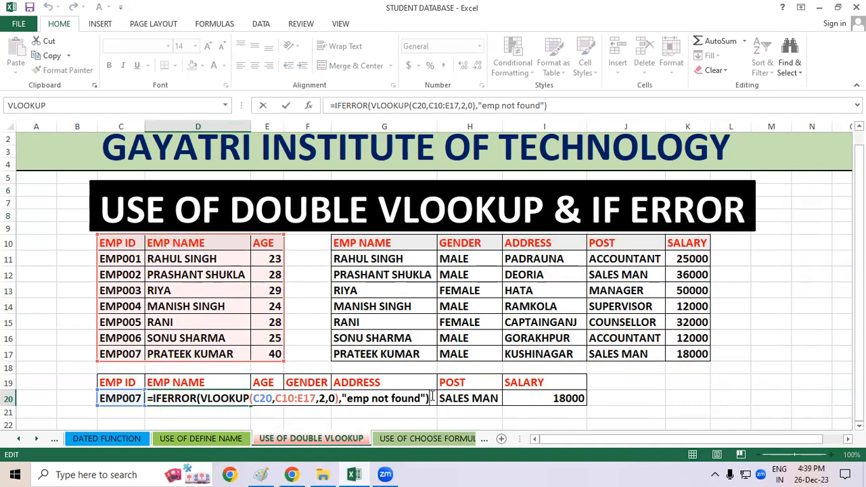
pyautogui.press('Return')
pyautogui.press('Up')
pyautogui.hotkey('ctrl', 'z')
pyautogui.hotkey('ctrl', 'z')
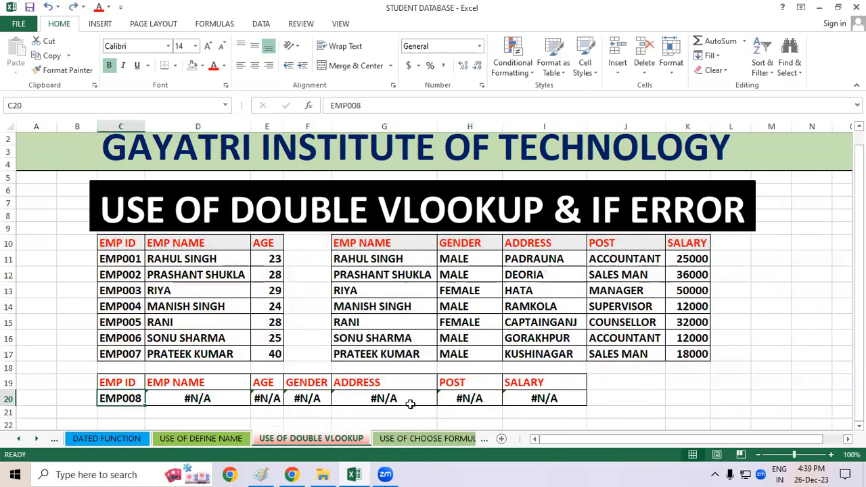
# Set the employee ID in C20 to the last ID listed in the first table
pyautogui.click(146, 411)
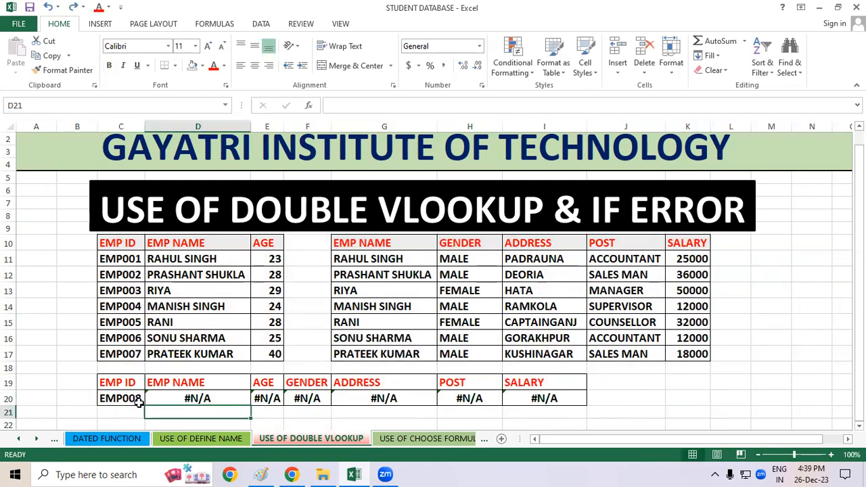
pyautogui.doubleClick(139, 401)
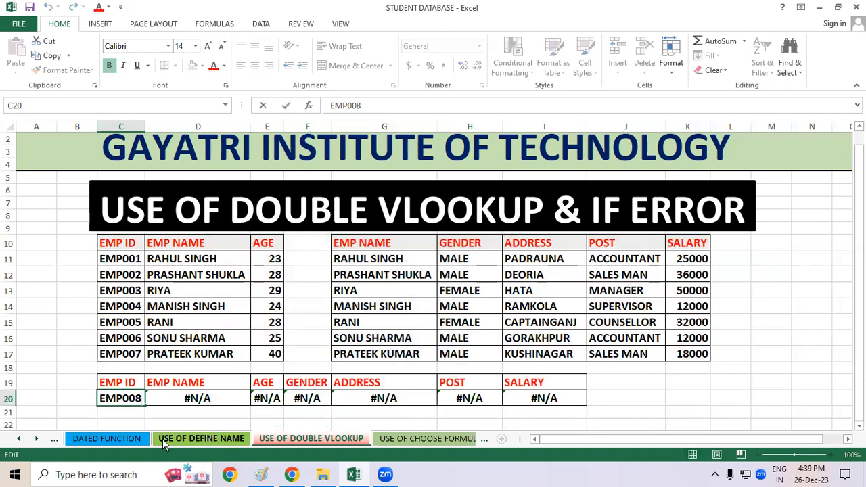
pyautogui.press('BackSpace')
pyautogui.write('7')
pyautogui.click(37, 338)
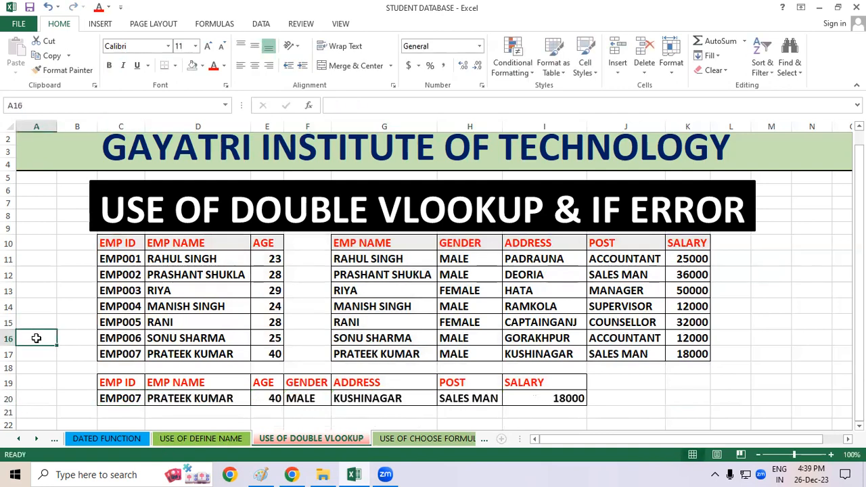
# Wrap the VLOOKUP in the EMP NAME cell D20 in IFERROR, with "EMP NOT FOUND" as the value if error
pyautogui.click(164, 396)
pyautogui.doubleClick(162, 396)
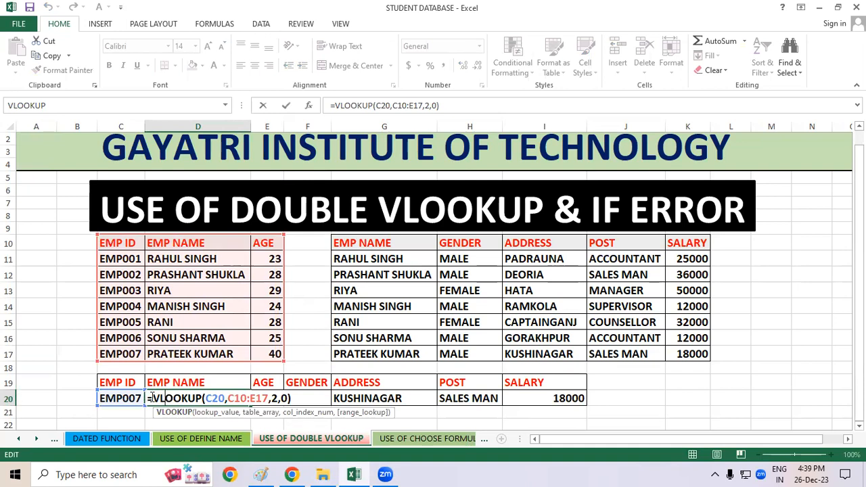
pyautogui.click(152, 398)
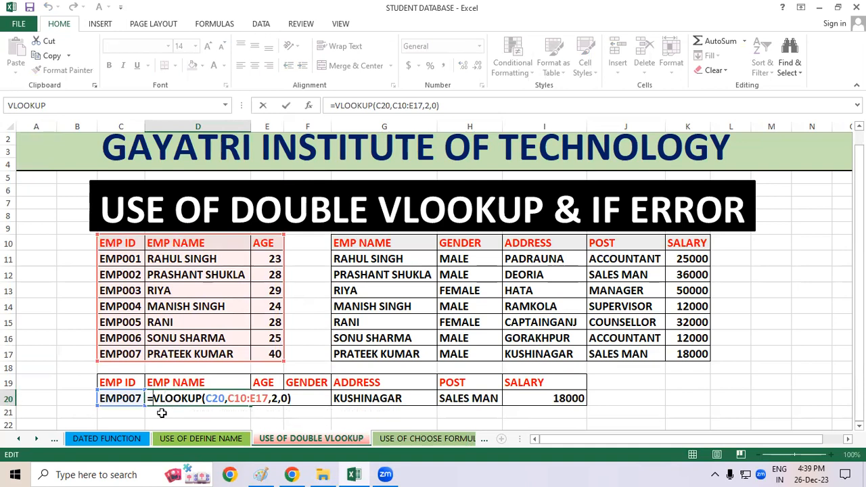
pyautogui.write('IFERROR')
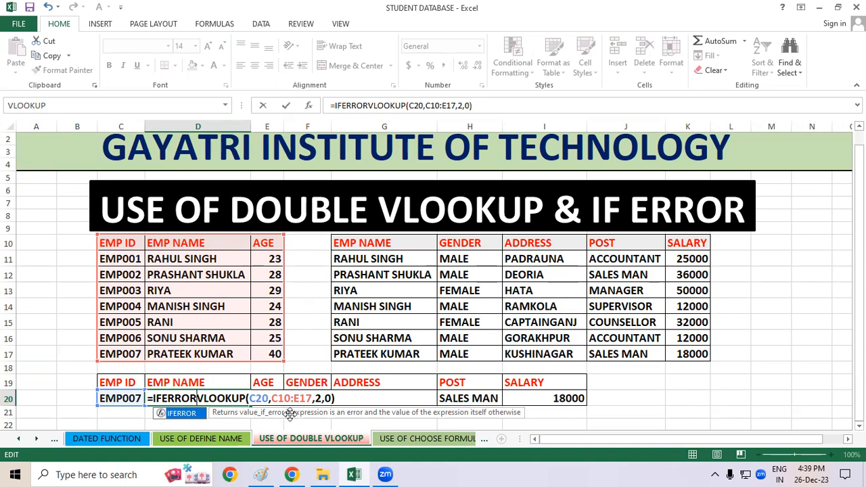
pyautogui.write('(')
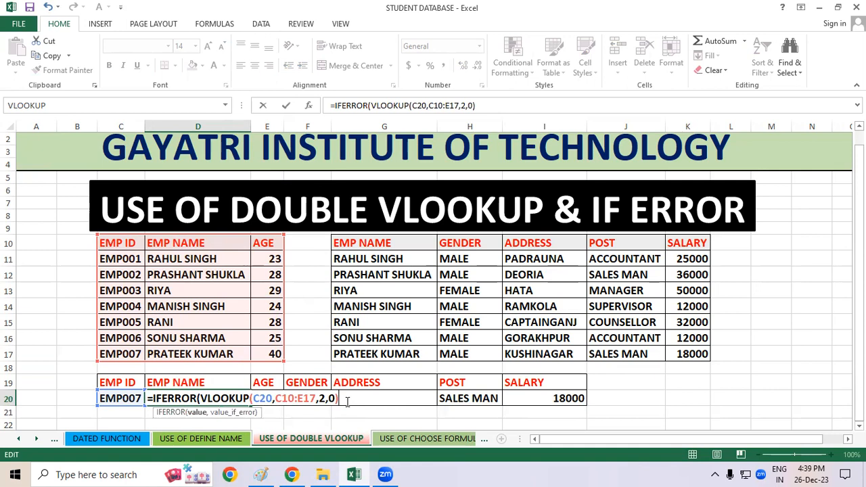
pyautogui.write(',"EMPNO')
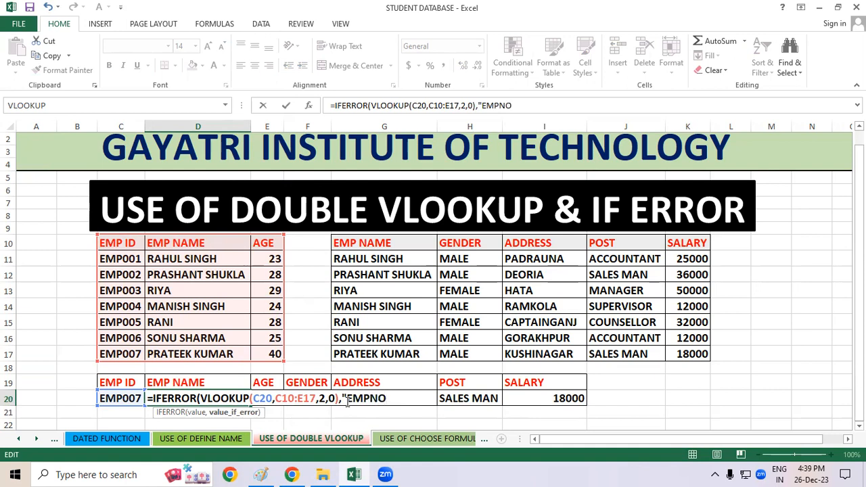
pyautogui.press('BackSpace')
pyautogui.press('BackSpace')
pyautogui.write('NOT ')
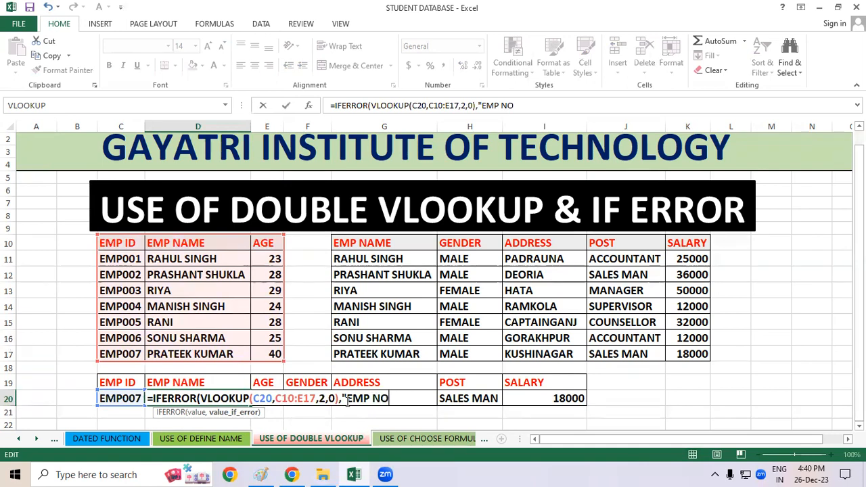
pyautogui.write('FOUN')
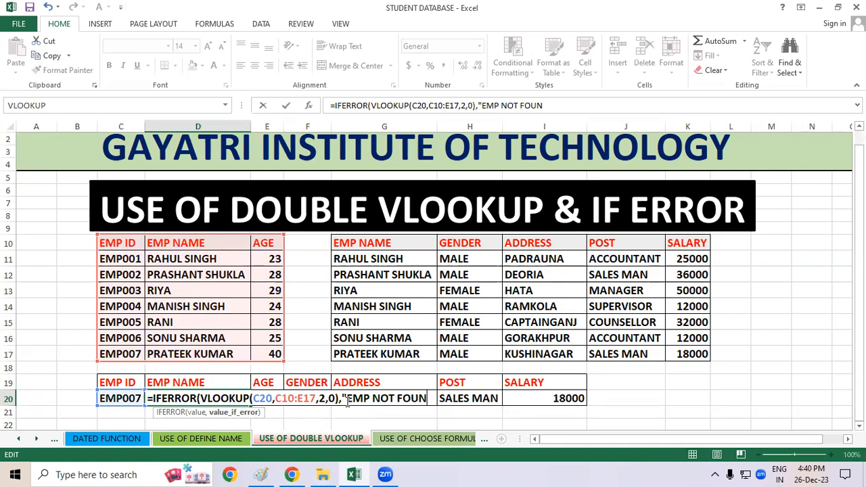
pyautogui.write('D")')
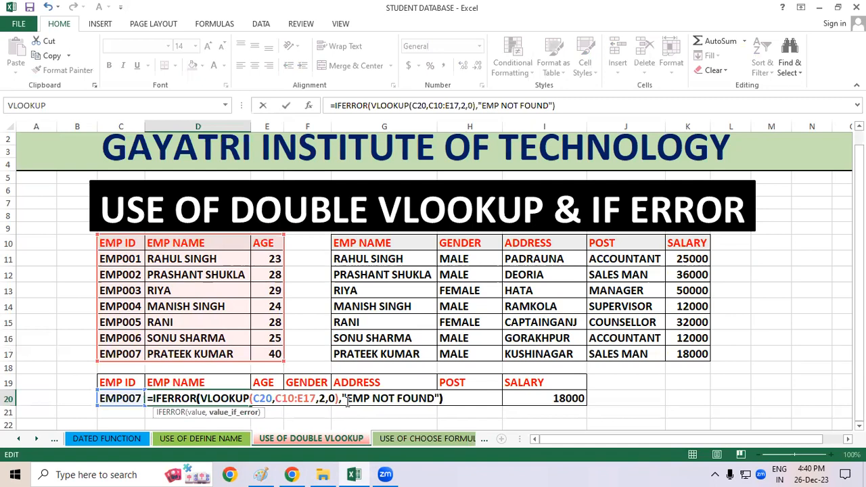
pyautogui.press('Return')
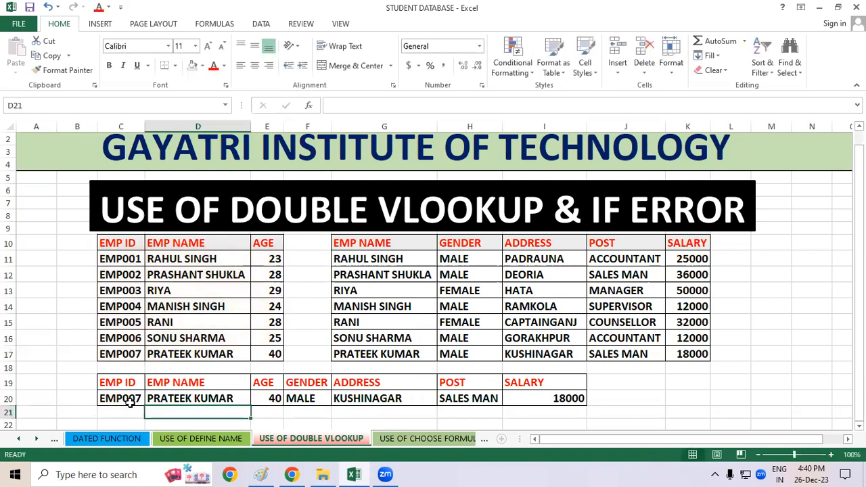
# Test the IFERROR message by changing the employee ID in C20 to an unlisted one
pyautogui.doubleClick(138, 398)
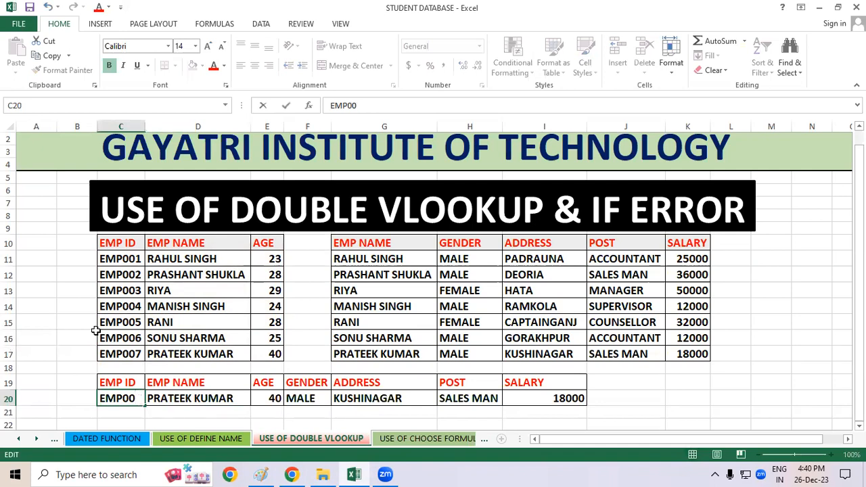
pyautogui.write('8')
pyautogui.click(165, 303)
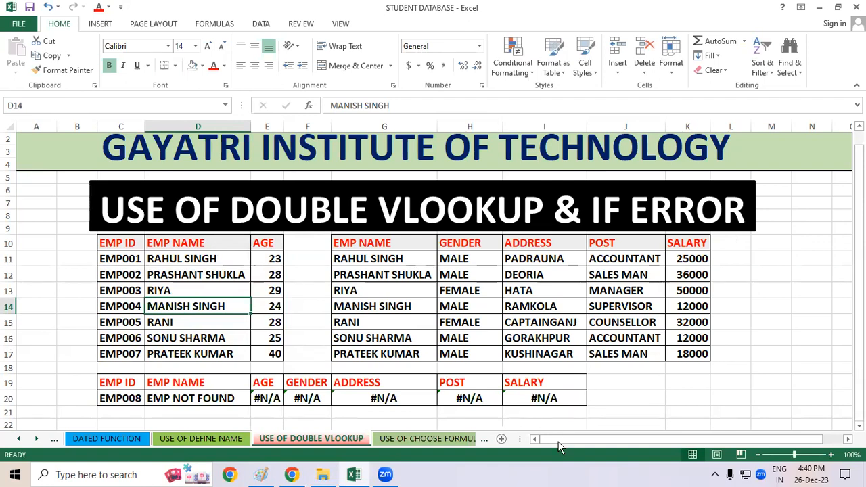
pyautogui.click(616, 381)
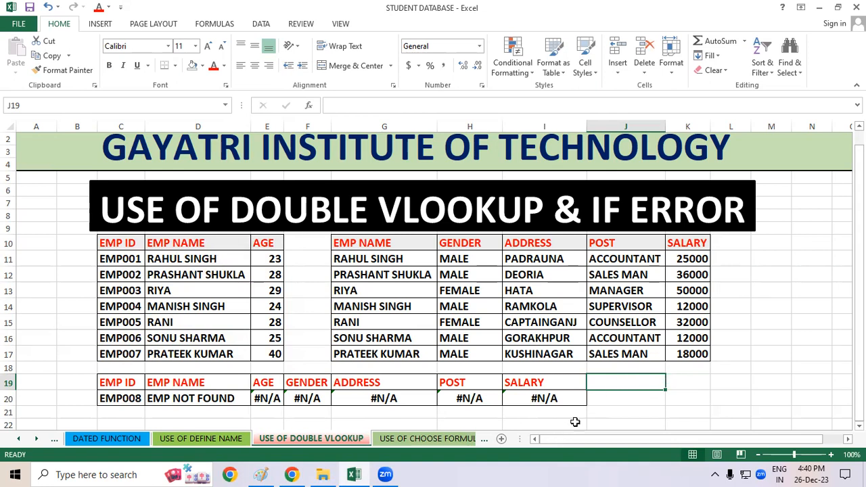
pyautogui.click(700, 393)
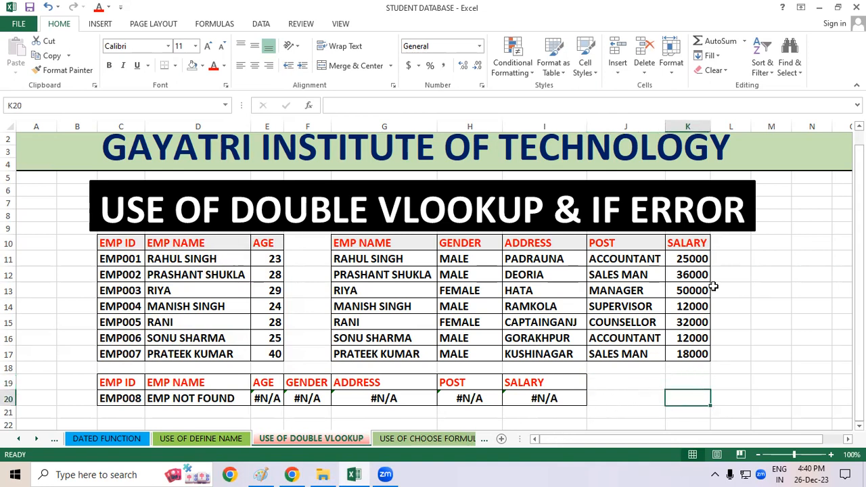
pyautogui.click(697, 243)
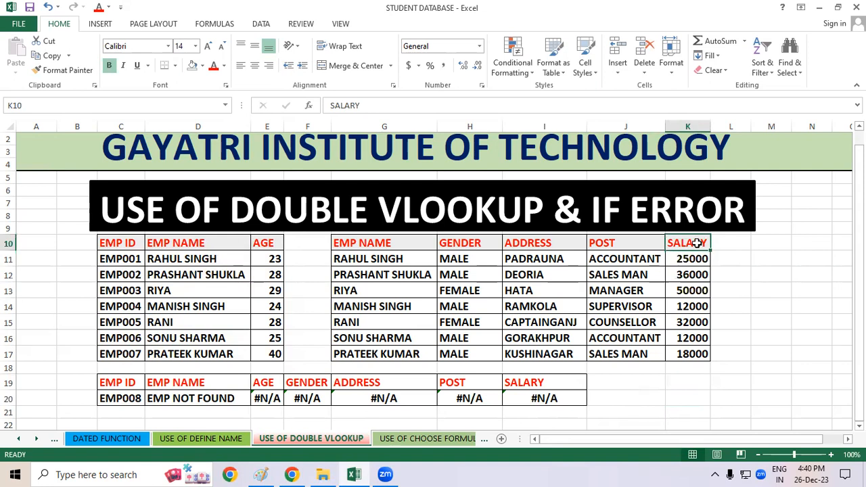
pyautogui.click(733, 246)
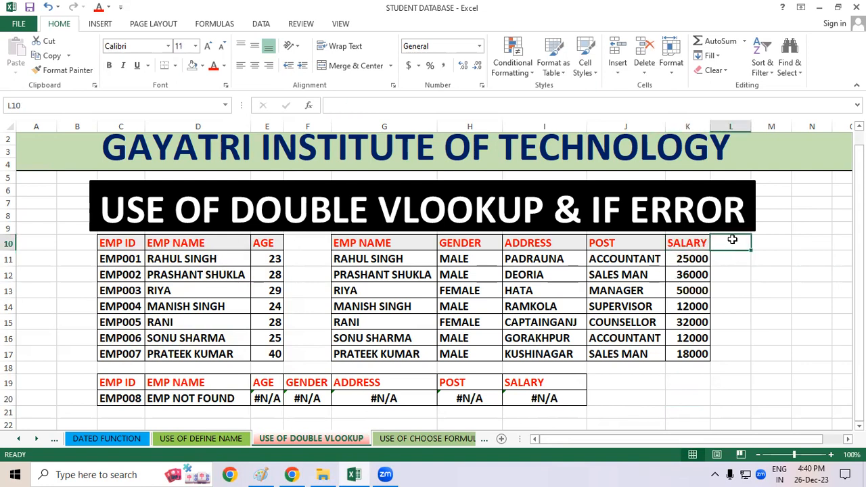
pyautogui.click(605, 383)
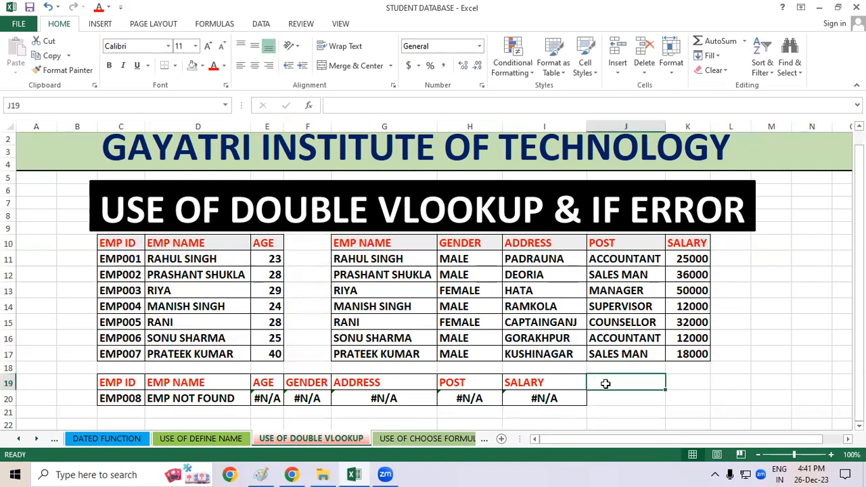
pyautogui.click(724, 244)
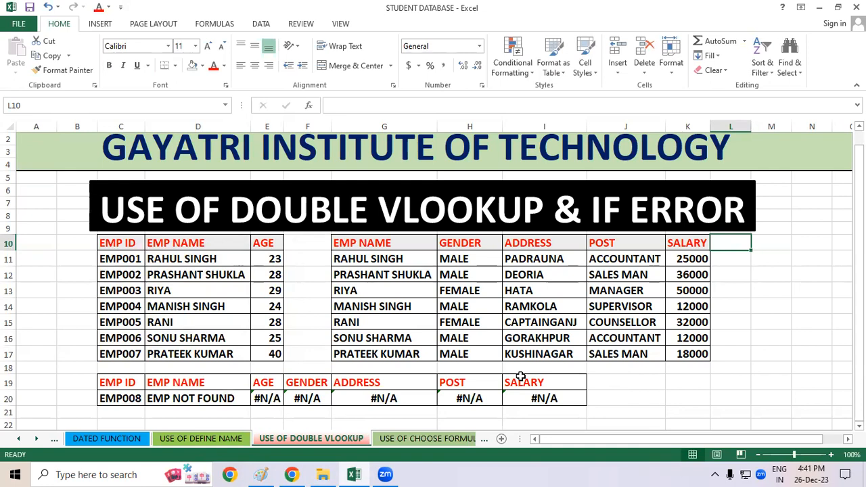
# Restore the last listed employee ID in C20 in place of the unlisted one
pyautogui.click(135, 399)
pyautogui.doubleClick(138, 398)
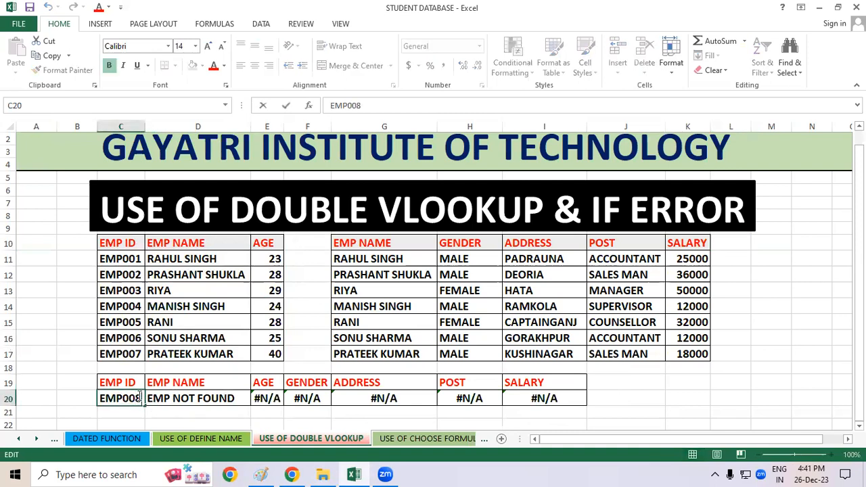
pyautogui.press('BackSpace')
pyautogui.write('7')
pyautogui.click(211, 331)
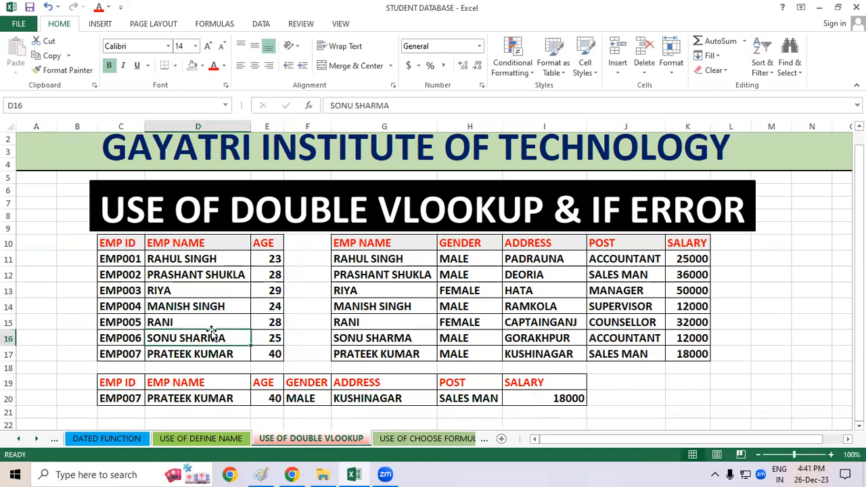